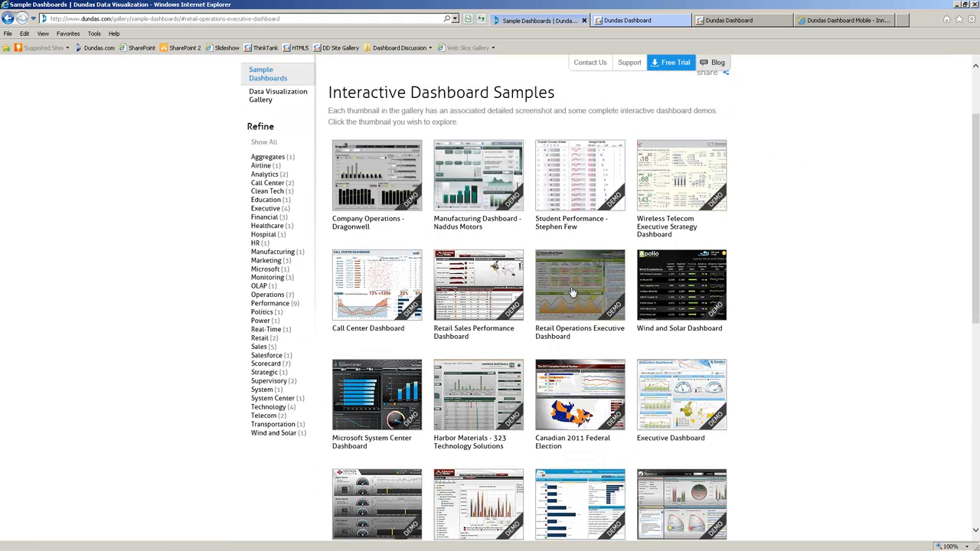
Launch the Retail Operations Executive Dashboard sample from the gallery thumbnails.
{"action": "left_click", "coordinate": [538, 241]}
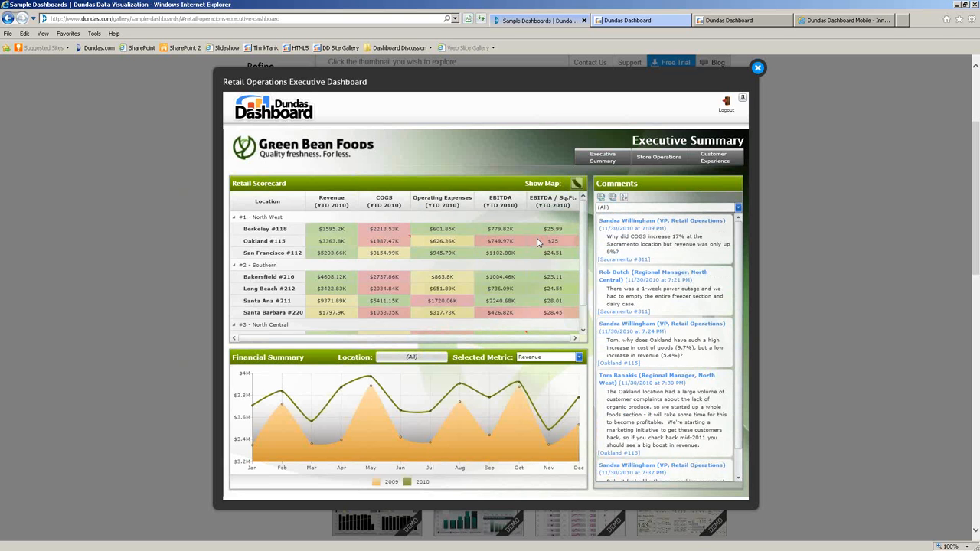
{"action": "mouse_move", "coordinate": [538, 242]}
{"action": "mouse_move", "coordinate": [368, 254]}
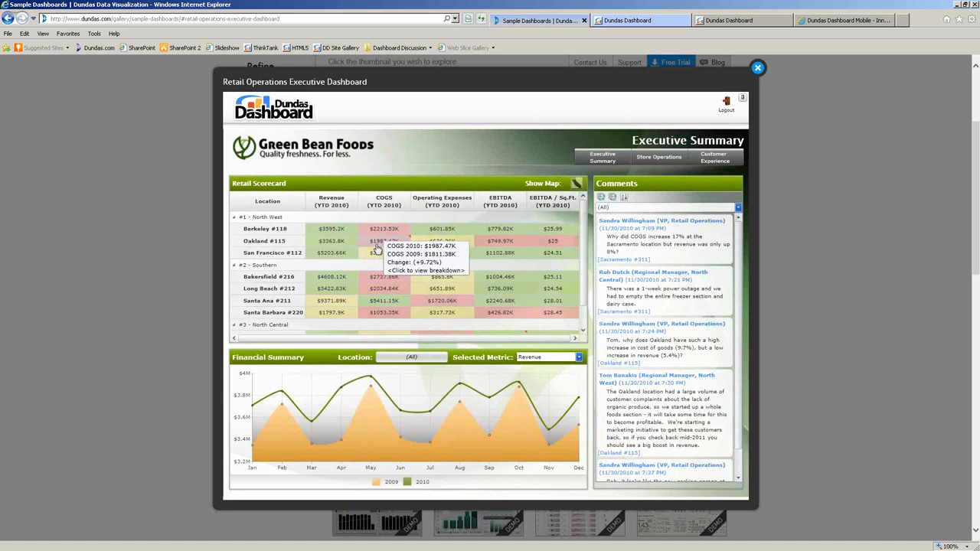
{"action": "mouse_move", "coordinate": [391, 280]}
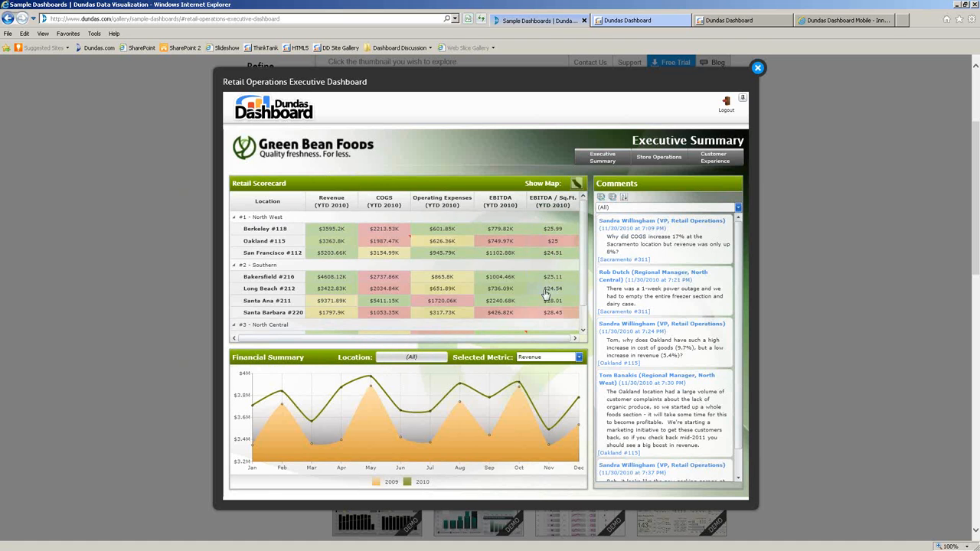
Chart scorecard cells: Bakersfield #216 COGS, Santa Barbara #220 EBITDA, then Sacramento #311 COGS.
{"action": "left_click", "coordinate": [383, 277]}
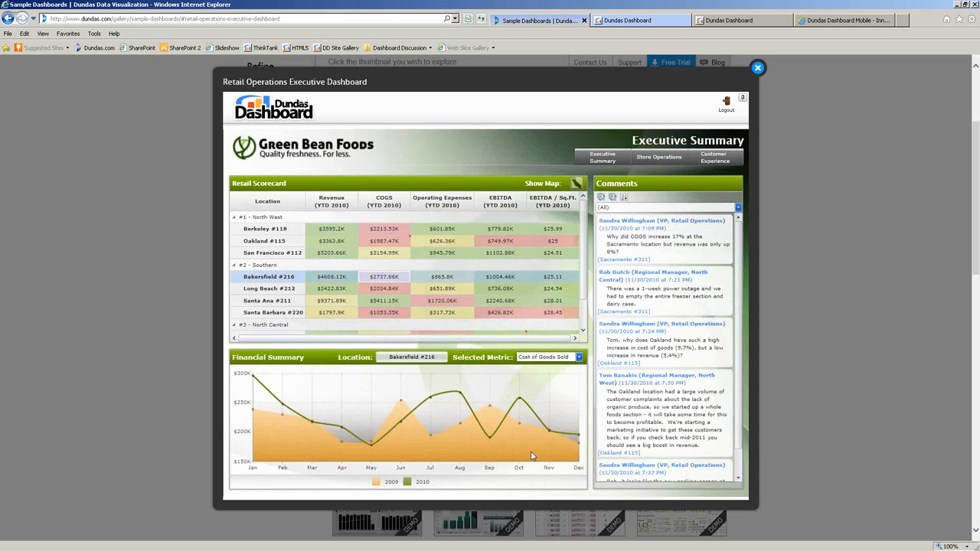
{"action": "left_click", "coordinate": [502, 314]}
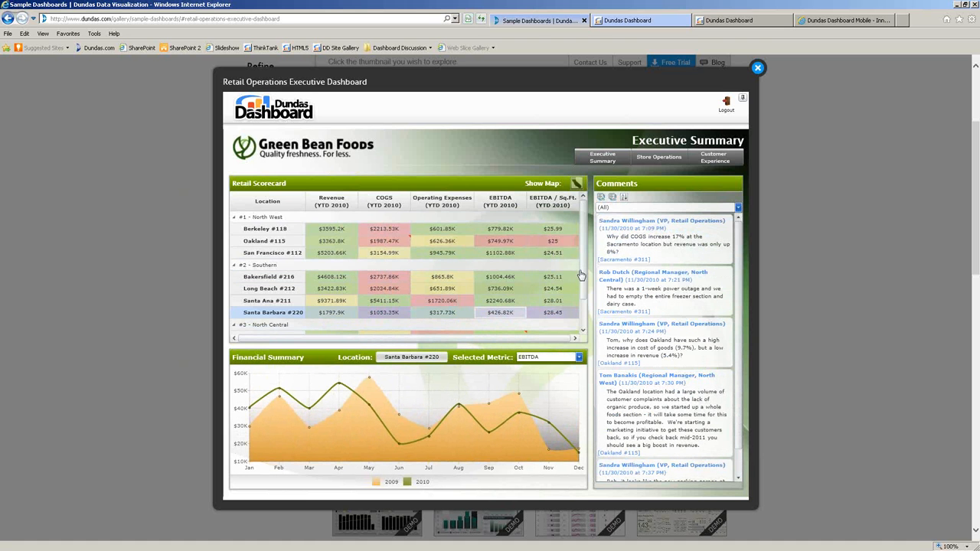
{"action": "left_click_drag", "start_coordinate": [582, 277], "coordinate": [585, 306]}
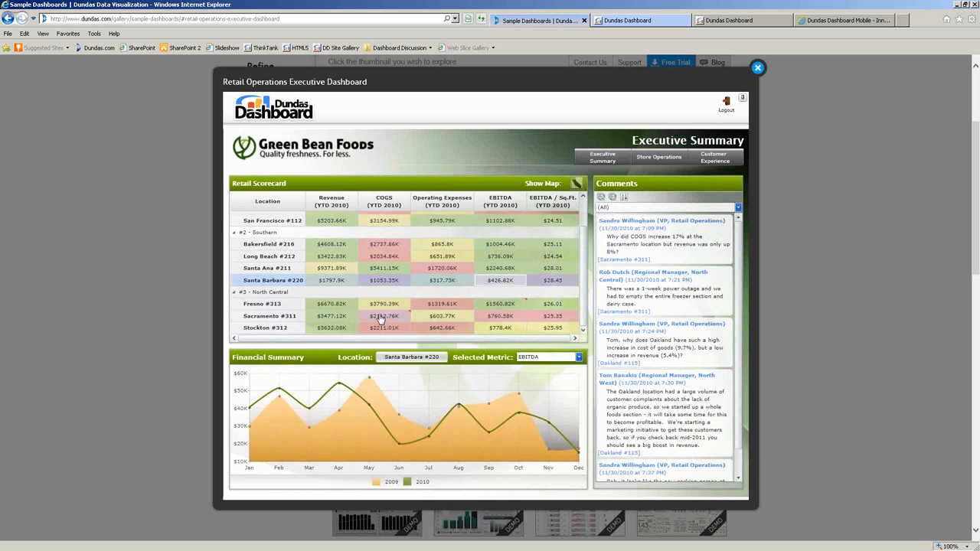
{"action": "left_click", "coordinate": [380, 316]}
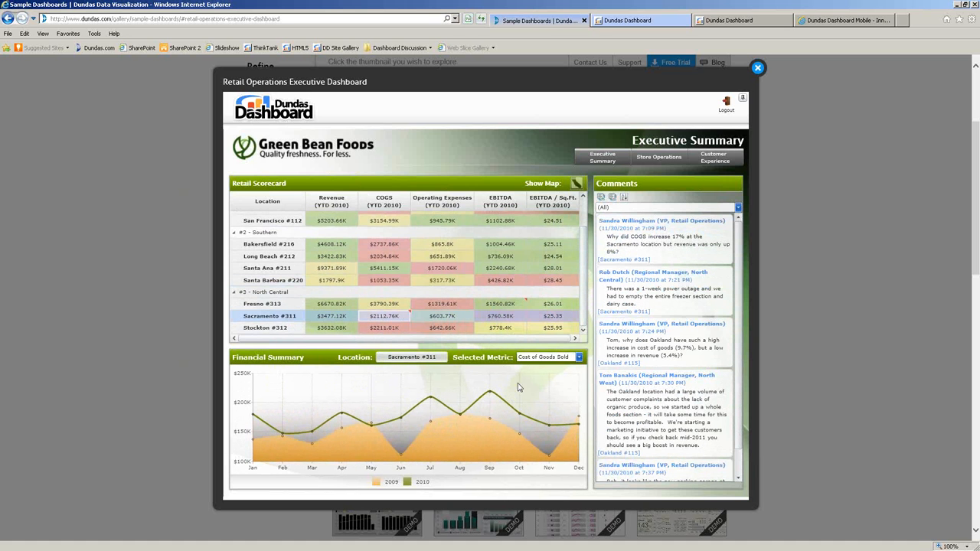
Switch Selected Metric to Operating Expenses, then re-select Santa Barbara #220's EBITDA cell.
{"action": "left_click", "coordinate": [548, 357]}
{"action": "left_click", "coordinate": [544, 389]}
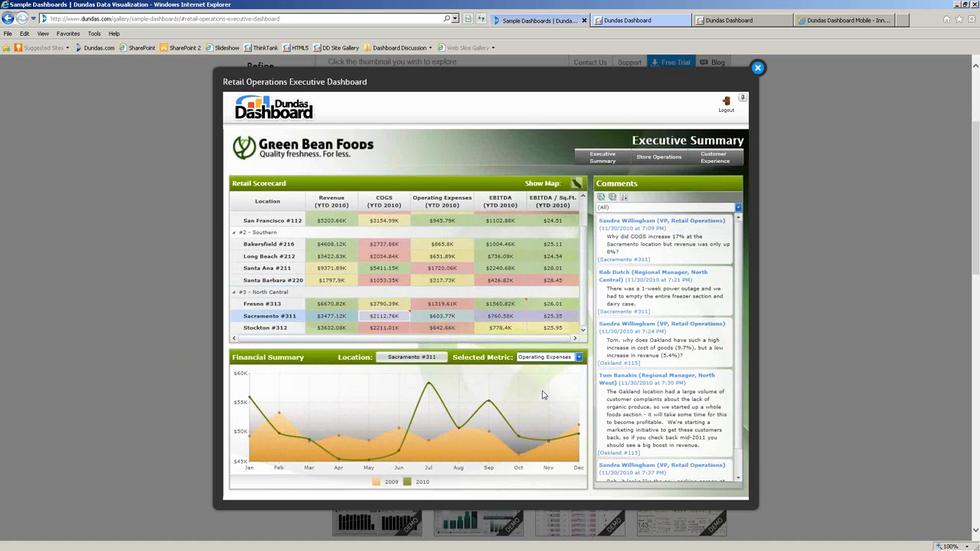
{"action": "left_click", "coordinate": [558, 285]}
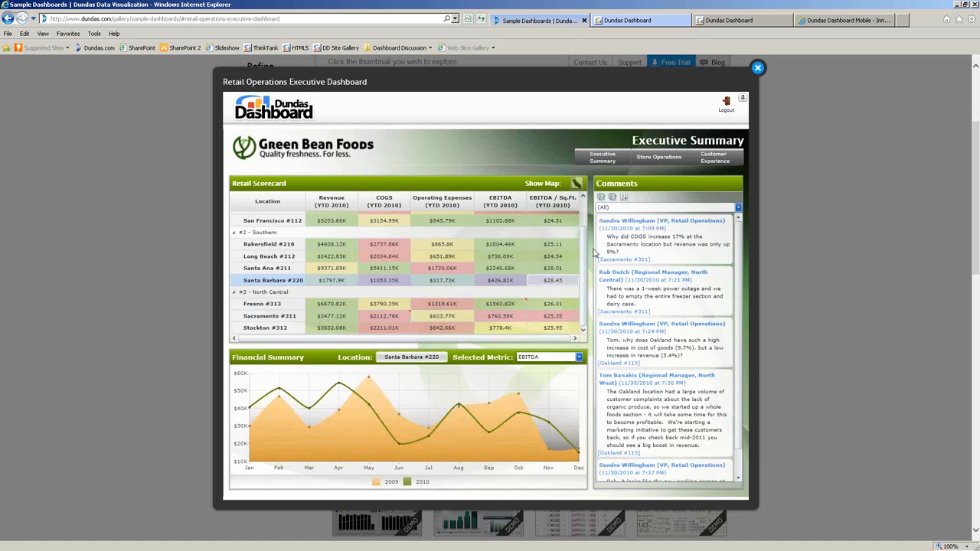
{"action": "left_click_drag", "start_coordinate": [584, 258], "coordinate": [586, 233]}
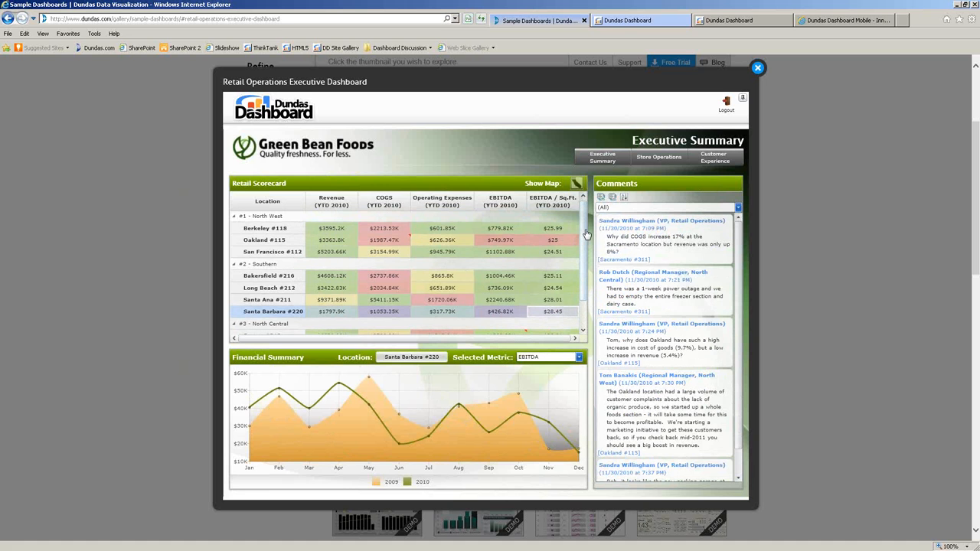
{"action": "mouse_move", "coordinate": [413, 234]}
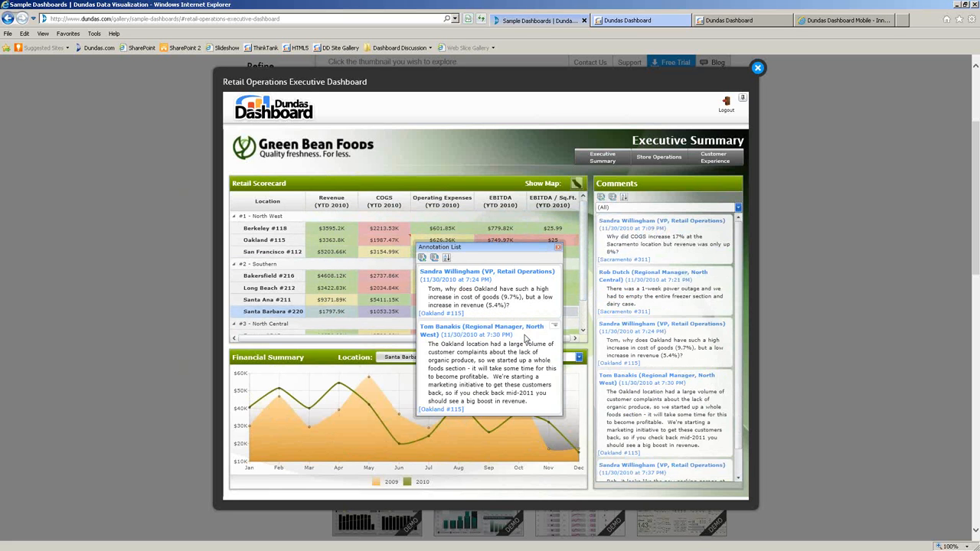
Dismiss the Oakland #115 annotation options and list, then scroll down the Comments and scorecard.
{"action": "left_click", "coordinate": [553, 327]}
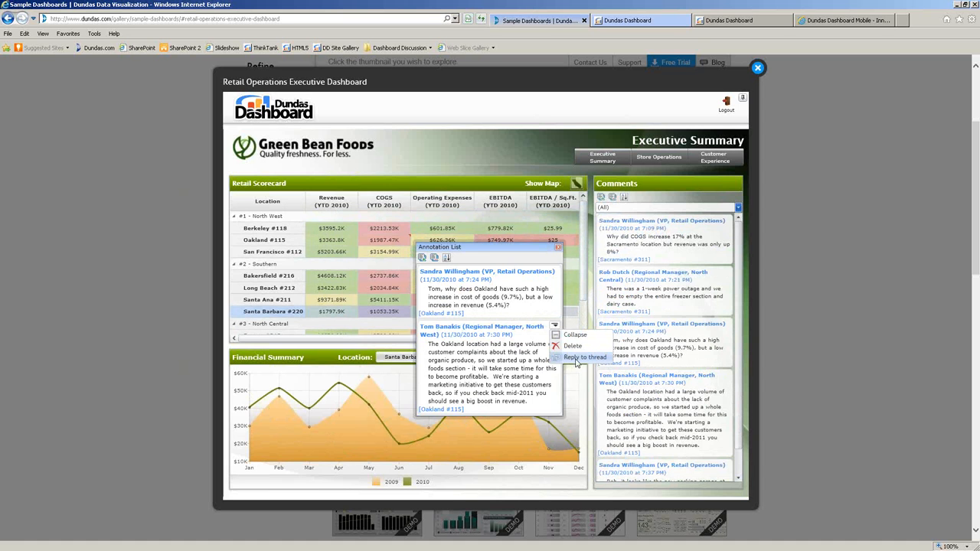
{"action": "left_click", "coordinate": [557, 247]}
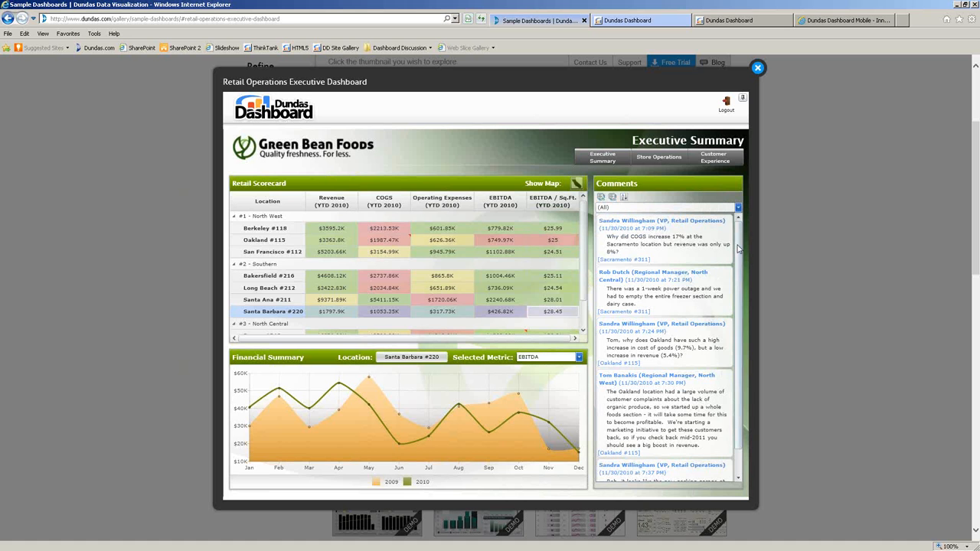
{"action": "scroll", "coordinate": [742, 261], "scroll_direction": "down", "scroll_amount": 1}
{"action": "scroll", "coordinate": [744, 272], "scroll_direction": "down", "scroll_amount": 1}
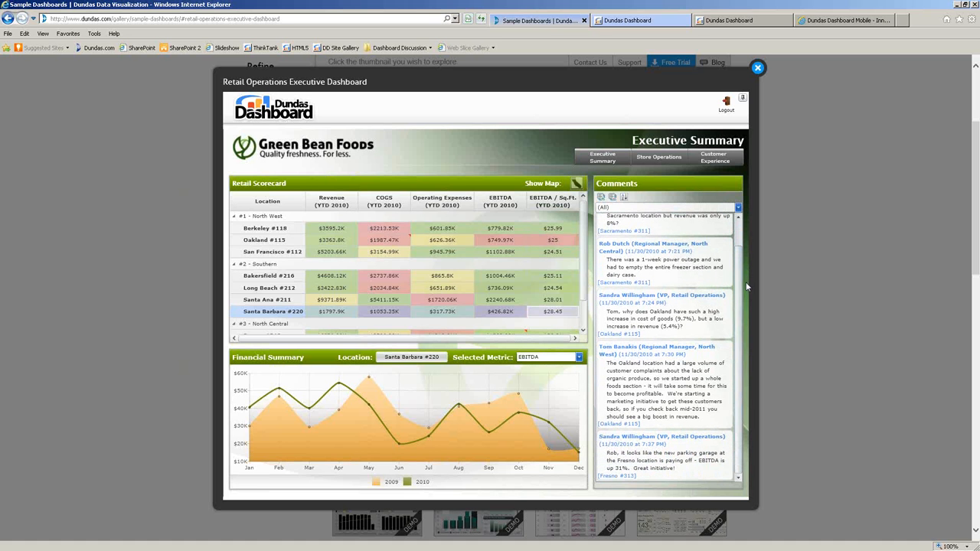
{"action": "scroll", "coordinate": [586, 289], "scroll_direction": "down", "scroll_amount": 3}
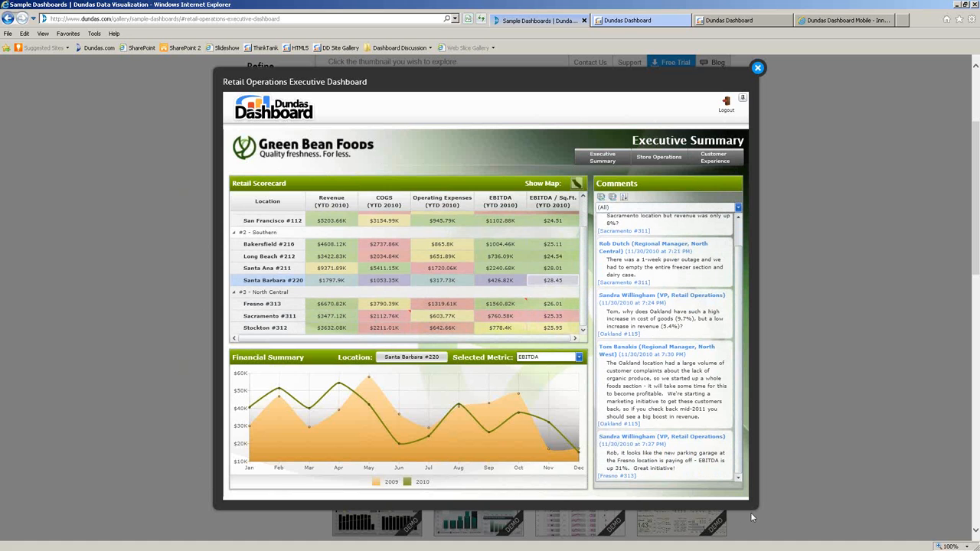
View the stores on the California map with markers sized by Revenue, then close it.
{"action": "left_click", "coordinate": [576, 186]}
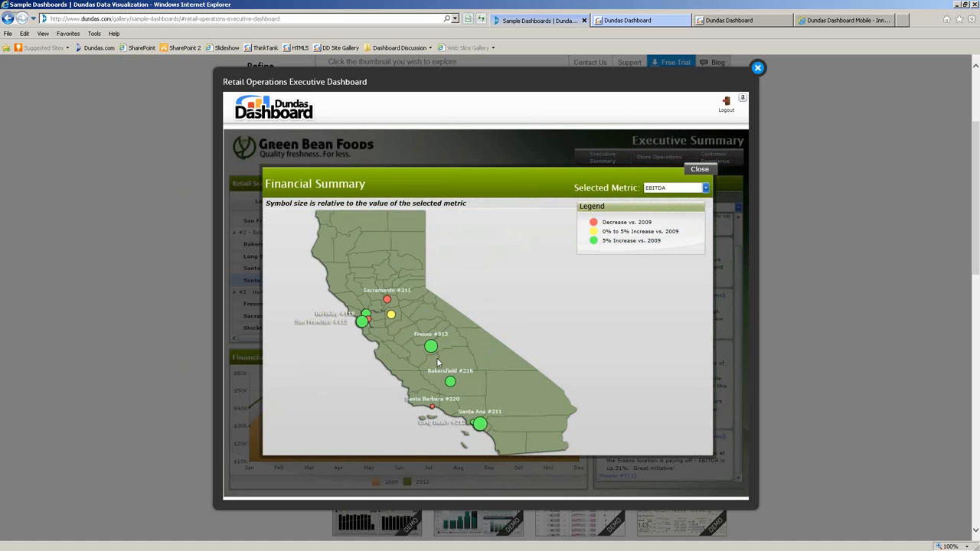
{"action": "left_click", "coordinate": [674, 188]}
{"action": "left_click", "coordinate": [663, 200]}
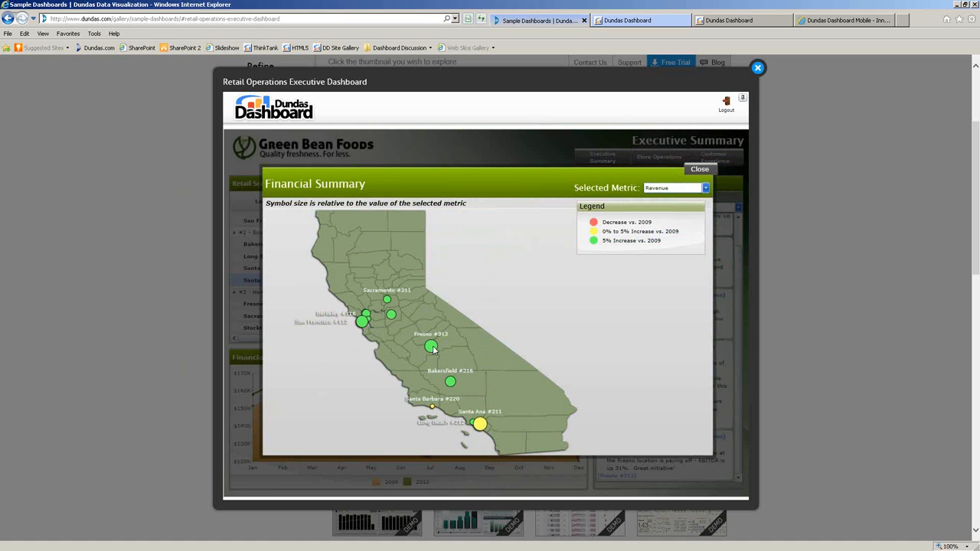
{"action": "mouse_move", "coordinate": [481, 426]}
{"action": "left_click", "coordinate": [434, 411]}
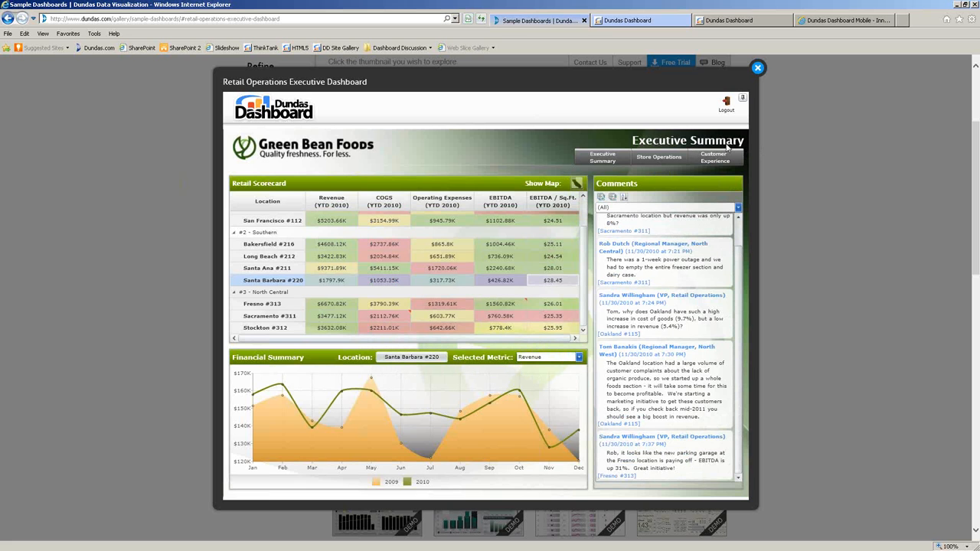
On Store Operations, step through Long Beach #212, Fresno #313 and Berkeley #118, ending on Oakland #115.
{"action": "left_click", "coordinate": [647, 161]}
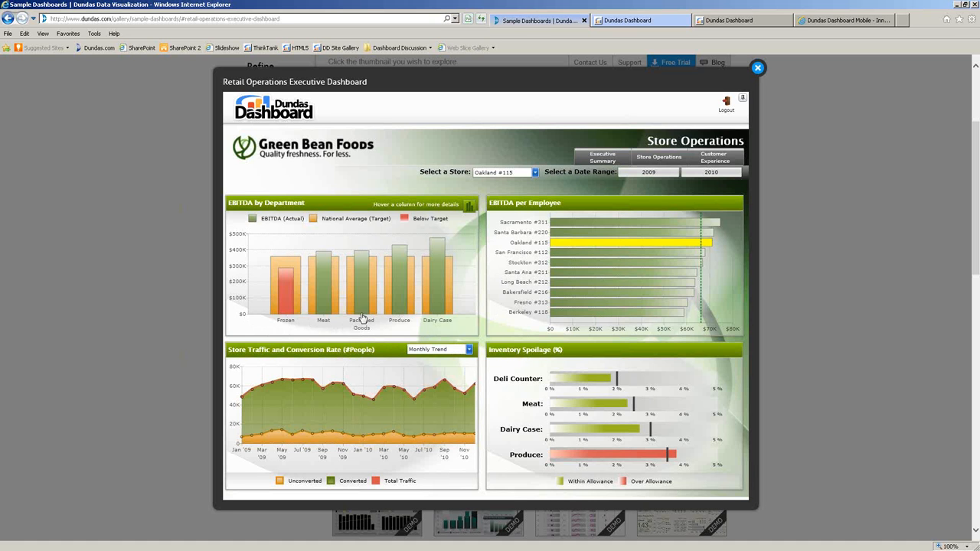
{"action": "mouse_move", "coordinate": [368, 308]}
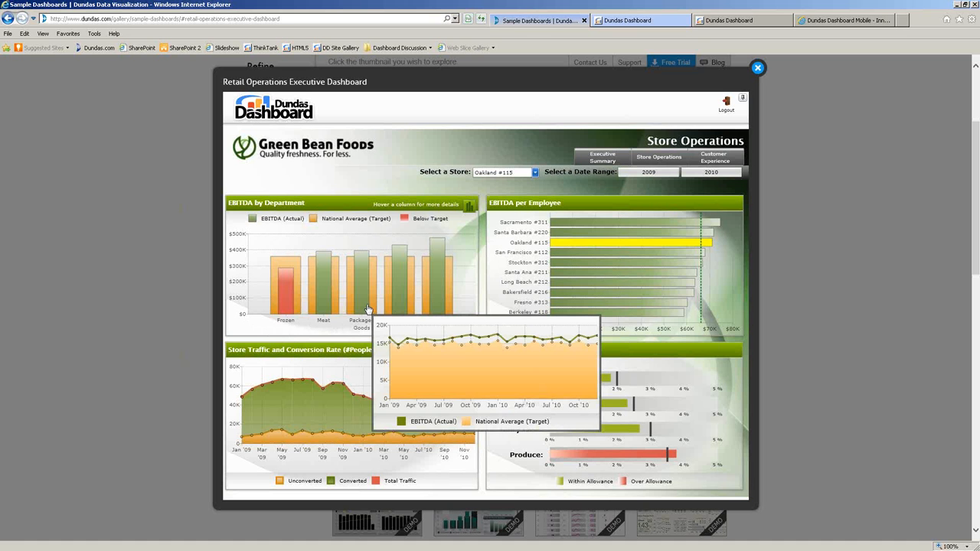
{"action": "left_click", "coordinate": [570, 282]}
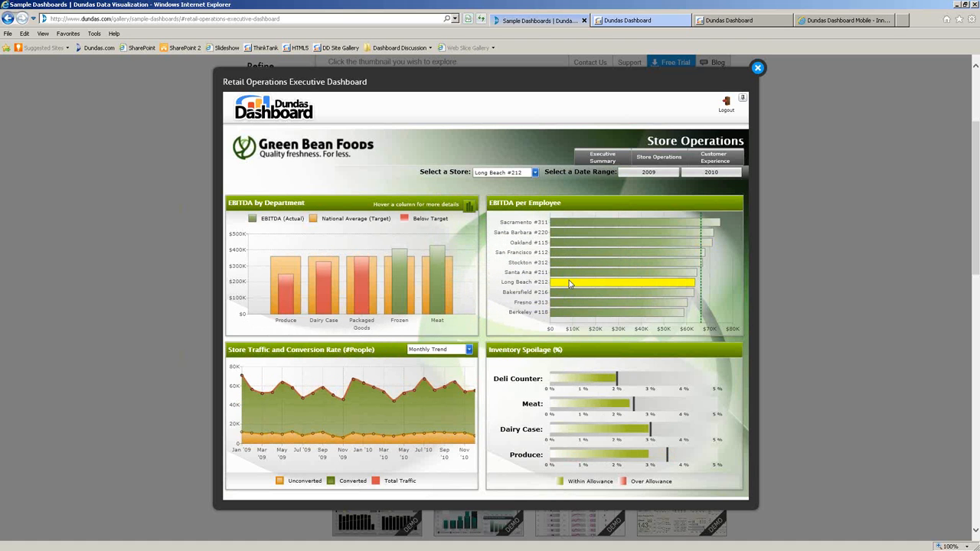
{"action": "left_click", "coordinate": [566, 302]}
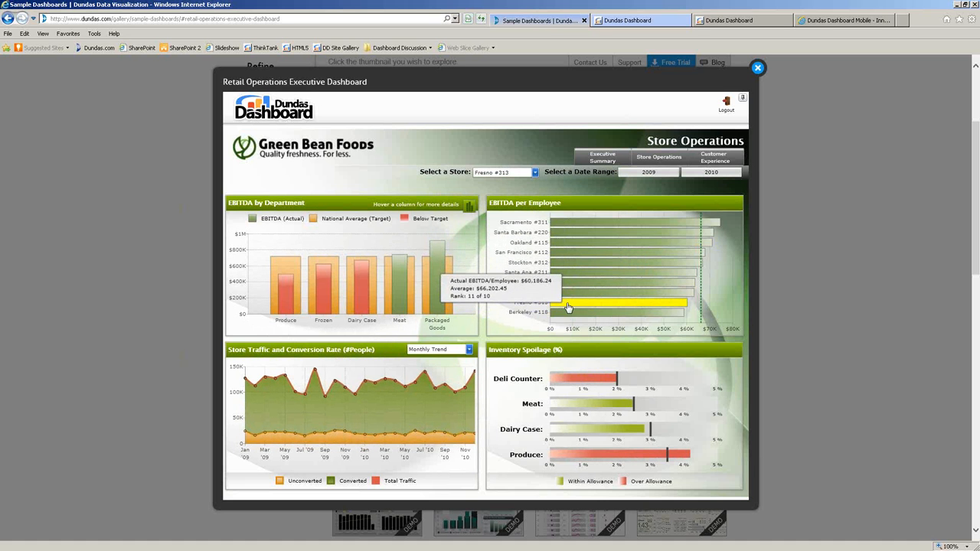
{"action": "left_click", "coordinate": [564, 313]}
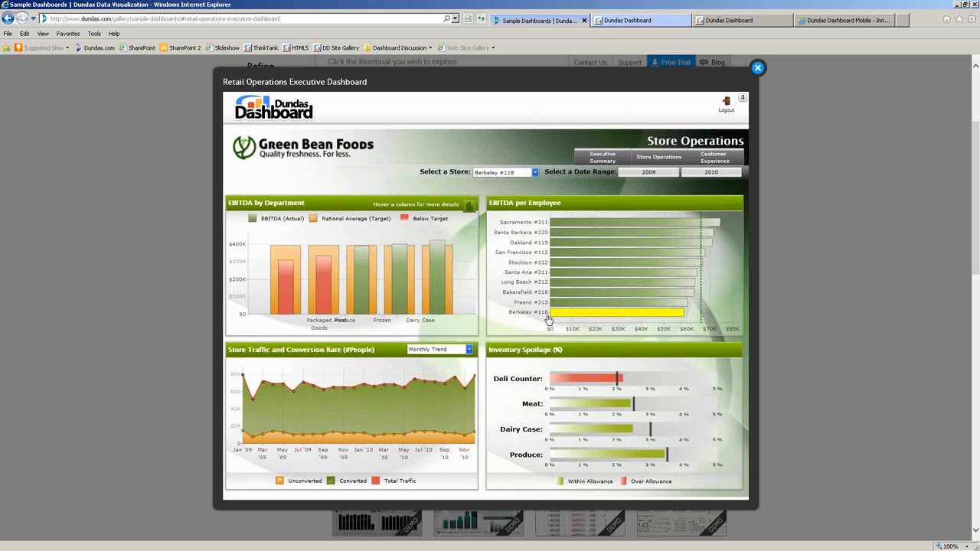
{"action": "left_click", "coordinate": [559, 242]}
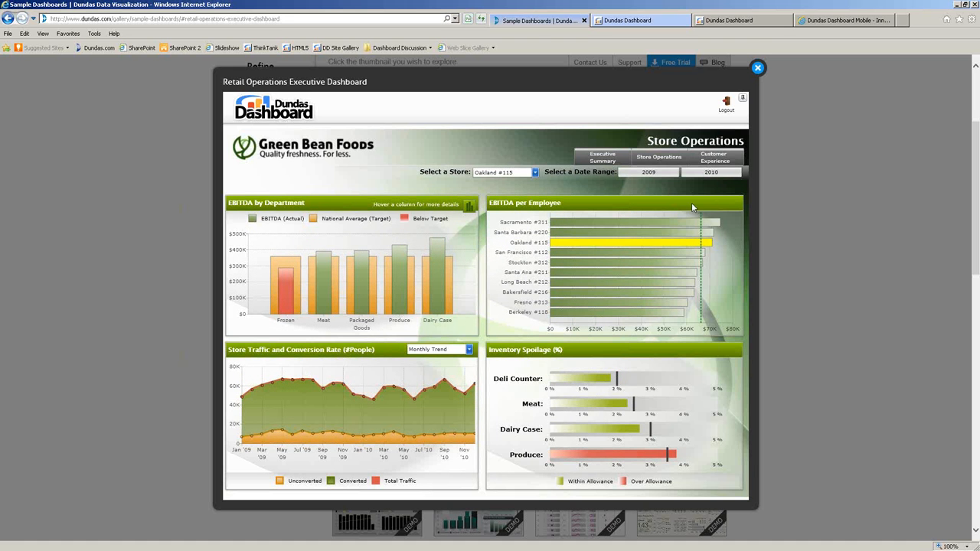
{"action": "left_click", "coordinate": [534, 173]}
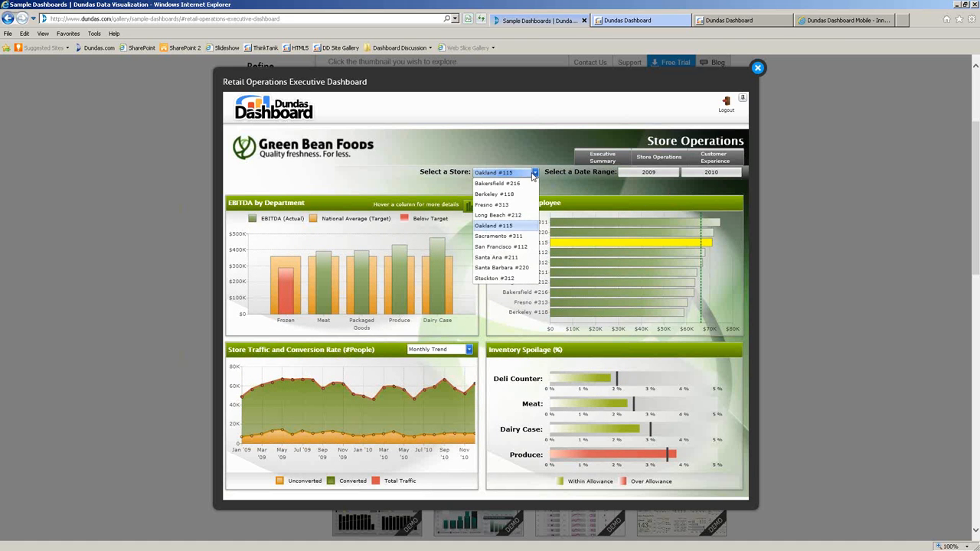
{"action": "left_click", "coordinate": [628, 191]}
{"action": "left_click", "coordinate": [645, 174]}
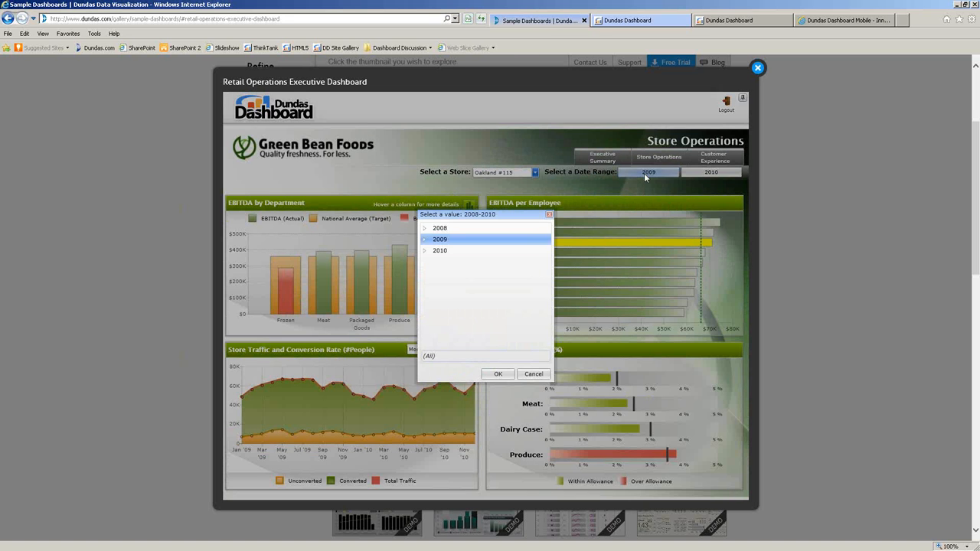
{"action": "left_click", "coordinate": [544, 374]}
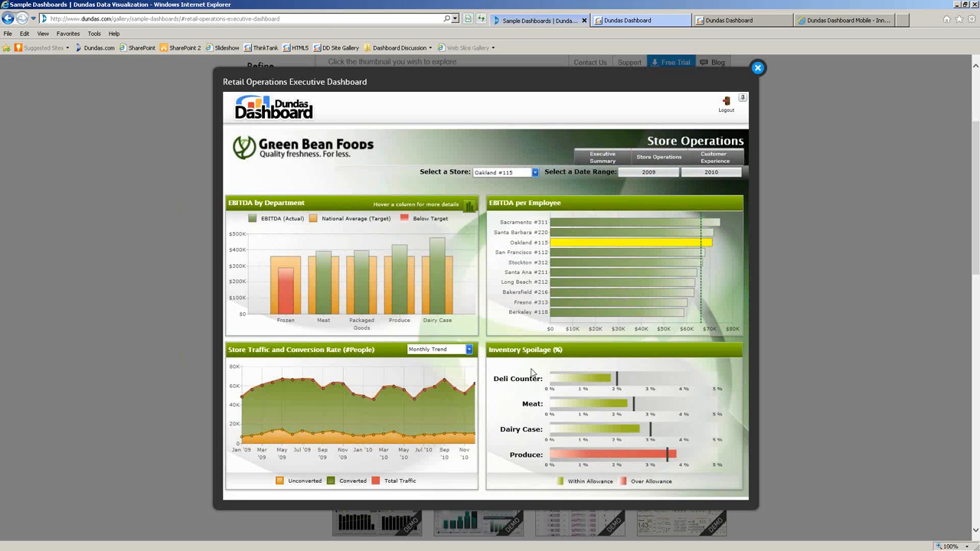
Switch to the Customer Experience view and drop down the store selector.
{"action": "left_click", "coordinate": [713, 158]}
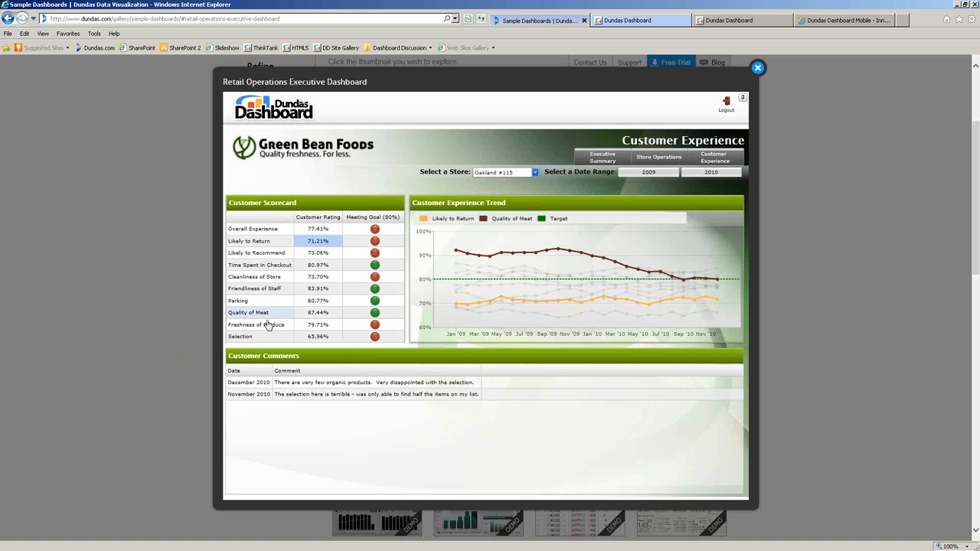
{"action": "left_click", "coordinate": [514, 173]}
Choose Fresno #313 from the Select a Store list.
{"action": "left_click", "coordinate": [504, 215]}
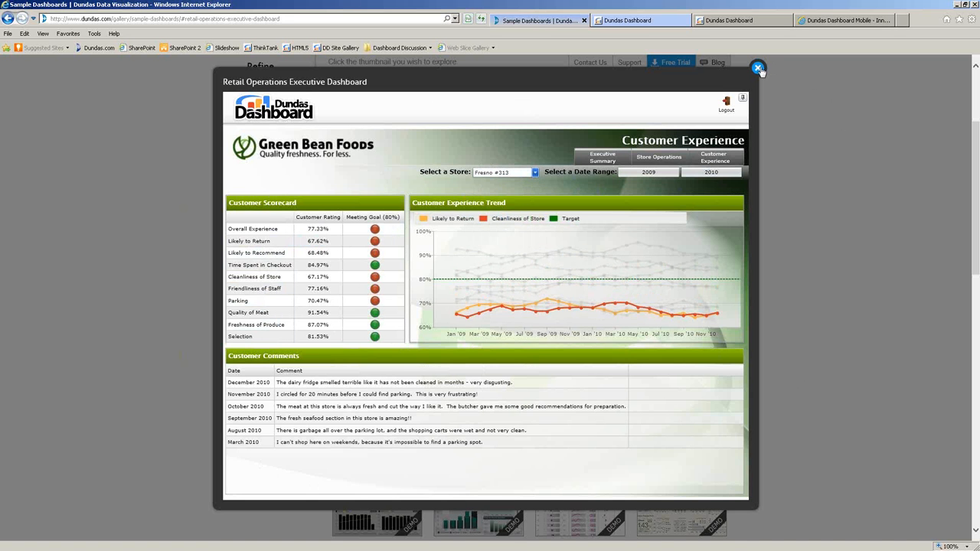
Close the Retail Operations demo and select the Call Center Dashboard sample in the gallery.
{"action": "left_click", "coordinate": [808, 107]}
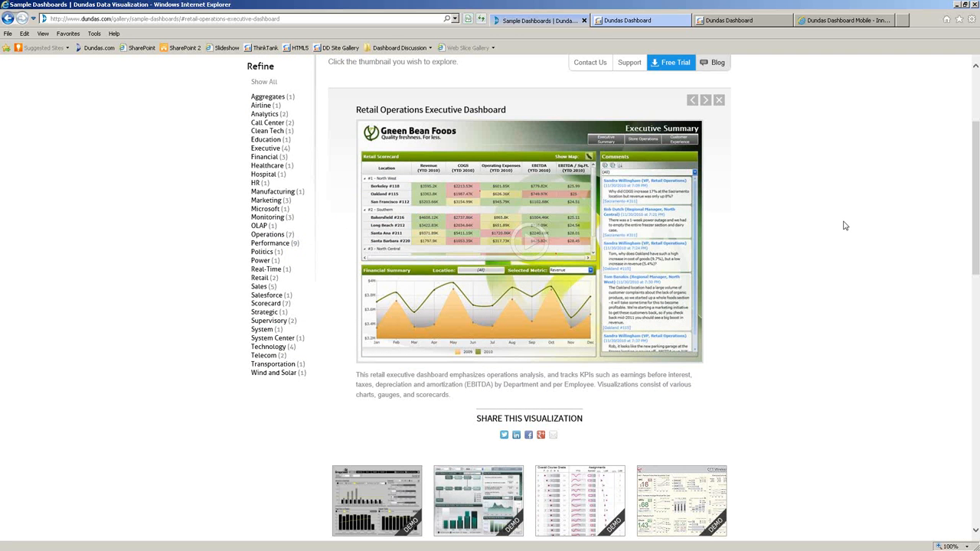
{"action": "scroll", "coordinate": [353, 300], "scroll_direction": "down", "scroll_amount": 3}
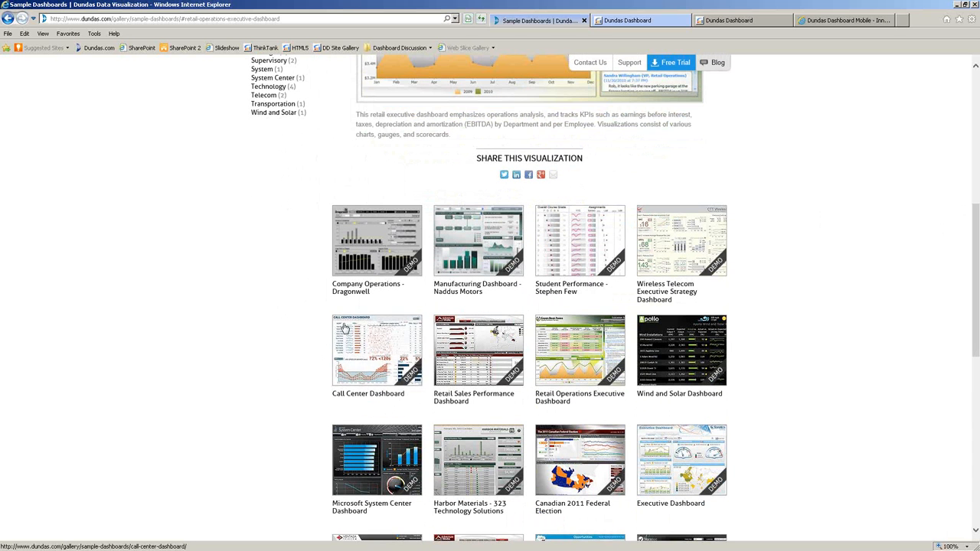
{"action": "left_click", "coordinate": [370, 359]}
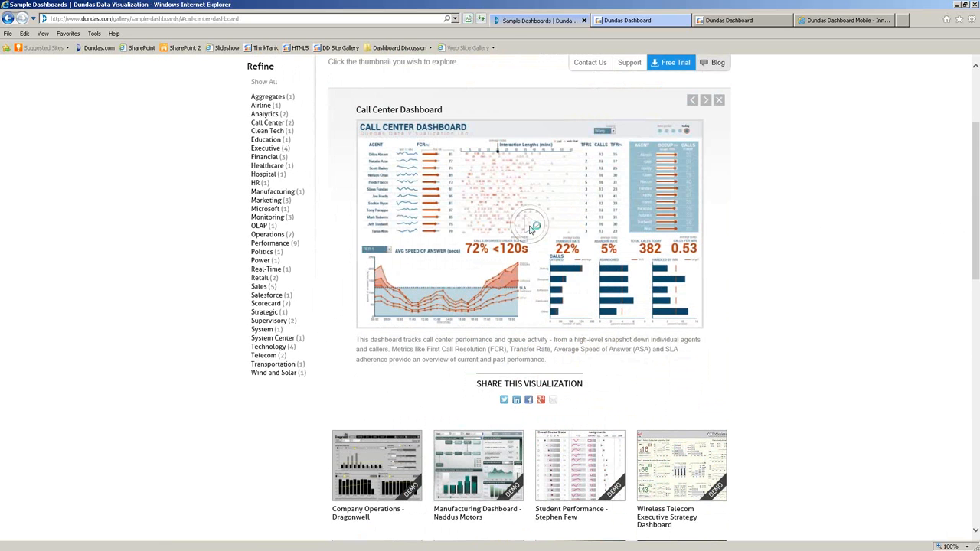
Explore the Call Center demo for two earlier dates, then close it and scroll back to top.
{"action": "left_click", "coordinate": [533, 228]}
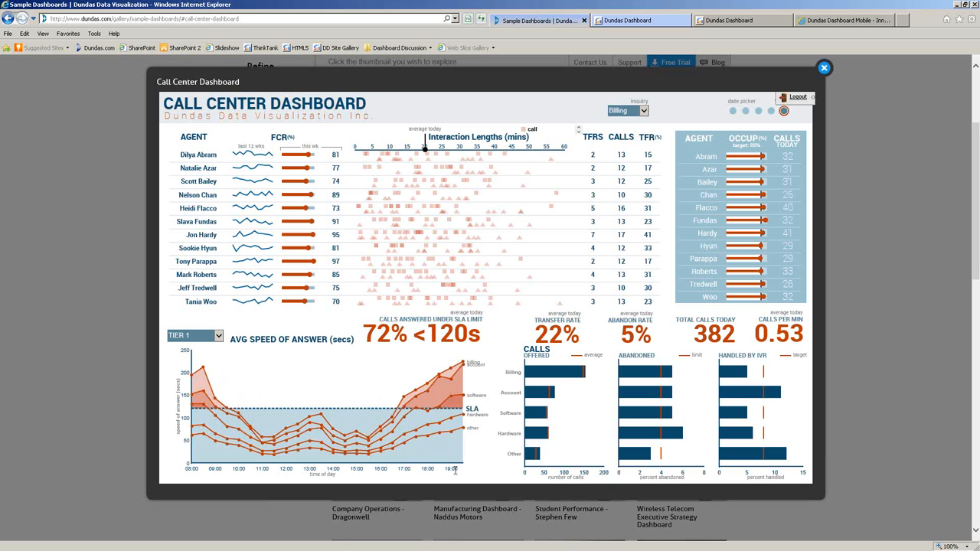
{"action": "left_click", "coordinate": [771, 112]}
{"action": "left_click", "coordinate": [759, 113]}
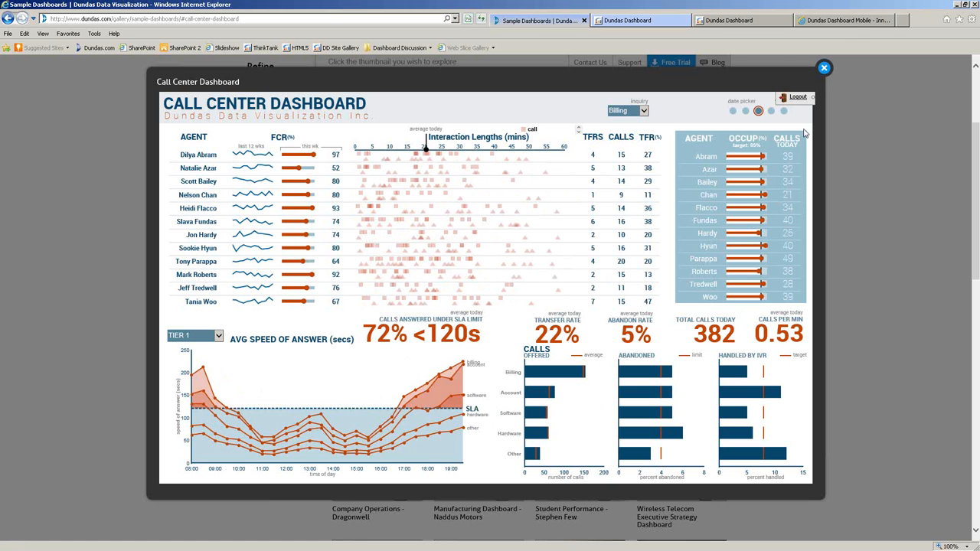
{"action": "left_click", "coordinate": [824, 69]}
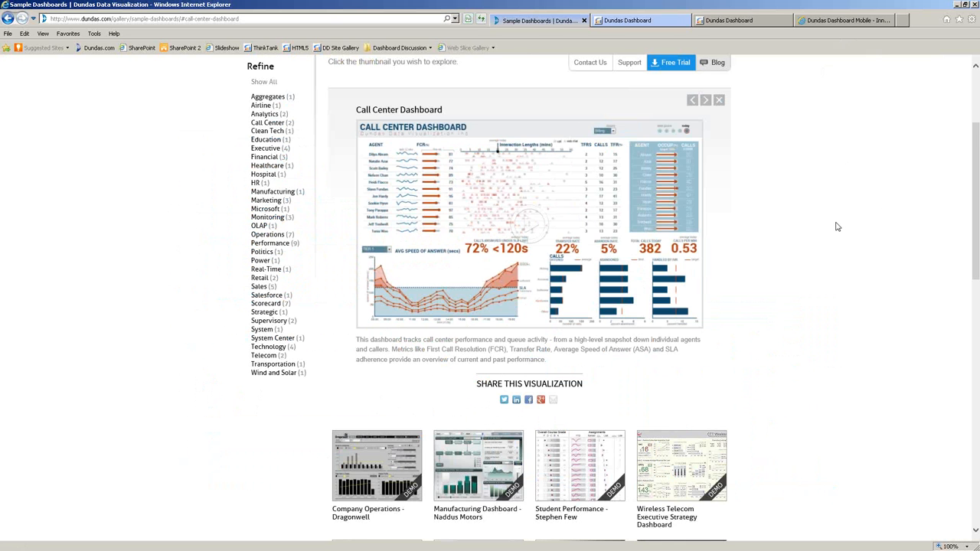
{"action": "scroll", "coordinate": [842, 228], "scroll_direction": "up", "scroll_amount": 3}
Go to Solutions > SharePoint demos and open the Sonatica v2 dashboards sample.
{"action": "mouse_move", "coordinate": [372, 126]}
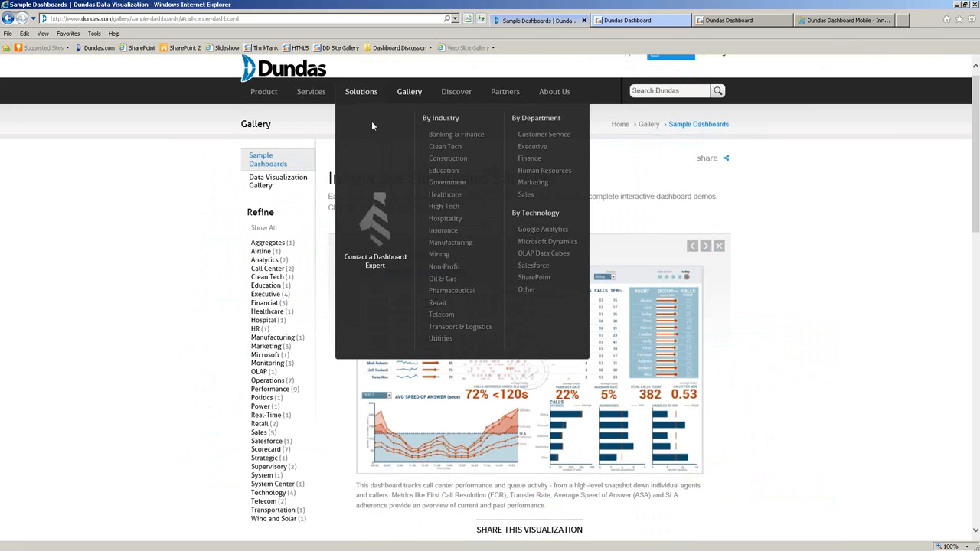
{"action": "left_click", "coordinate": [533, 283]}
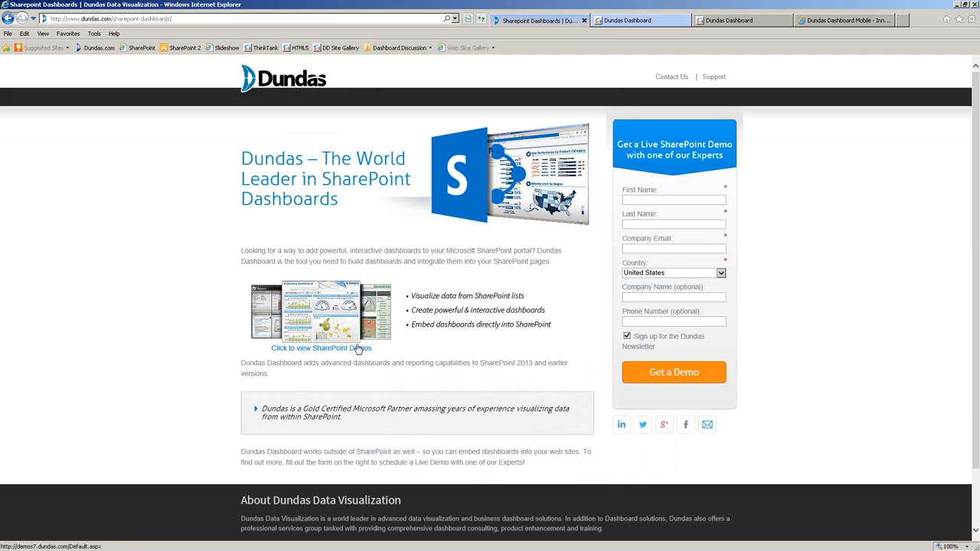
{"action": "left_click", "coordinate": [344, 350]}
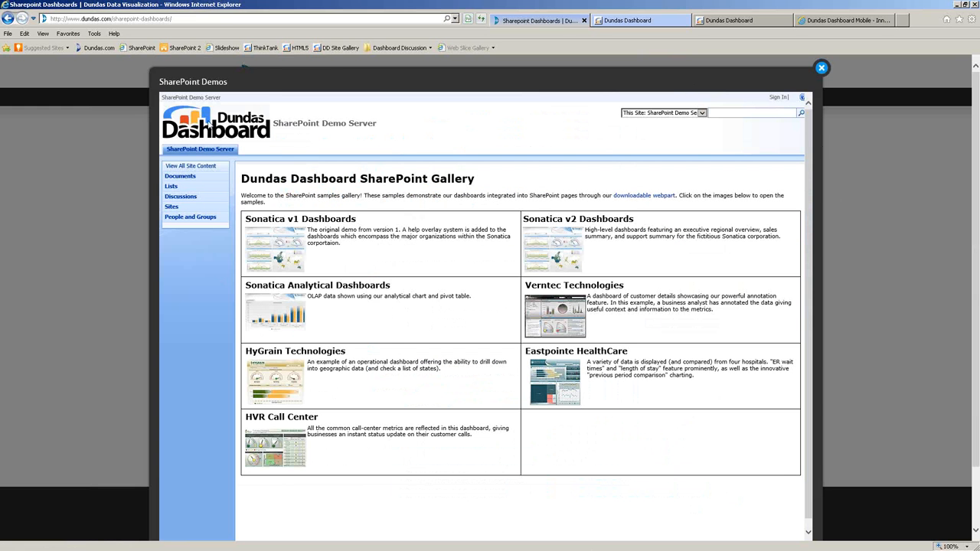
{"action": "left_click", "coordinate": [552, 243]}
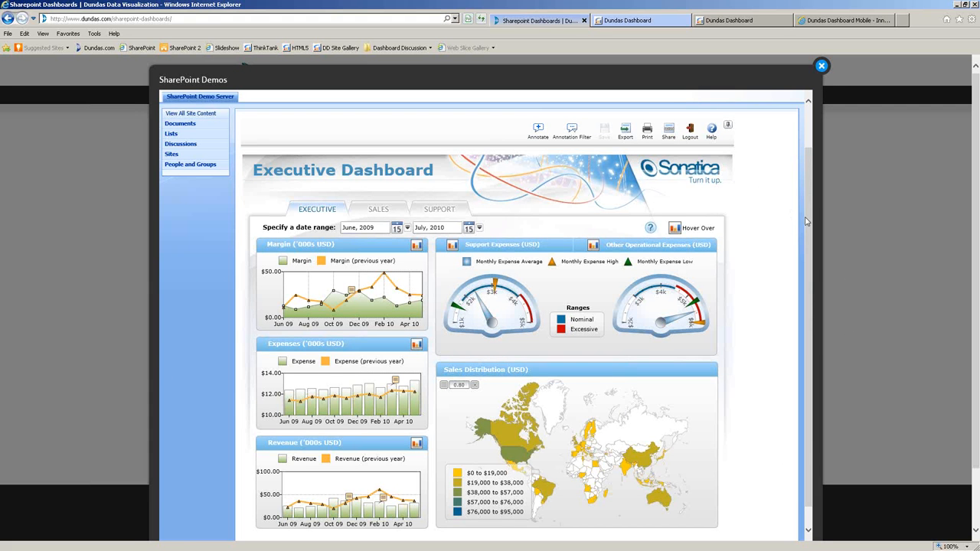
Start the Executive Dashboard's date range at January 2009.
{"action": "scroll", "coordinate": [806, 217], "scroll_direction": "down", "scroll_amount": 1}
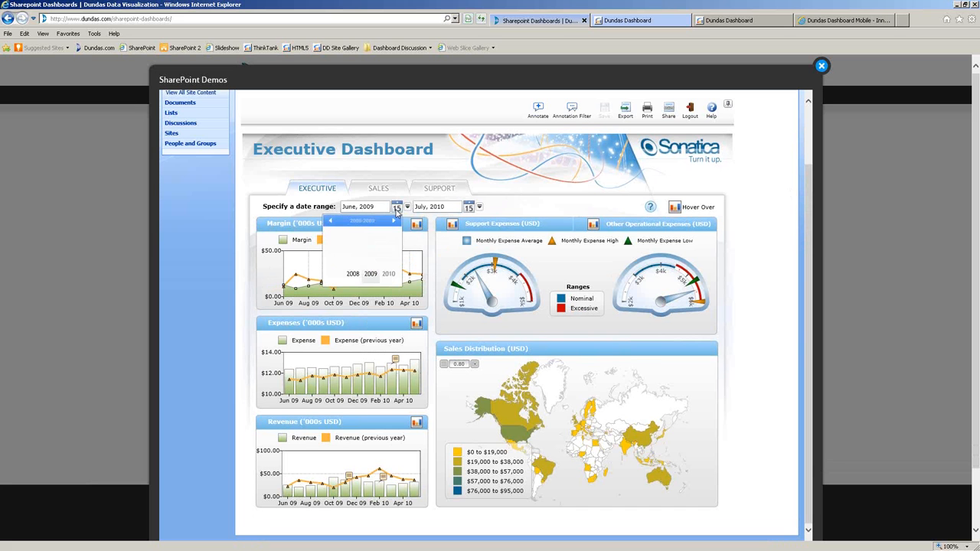
{"action": "left_click", "coordinate": [371, 274]}
{"action": "left_click", "coordinate": [334, 239]}
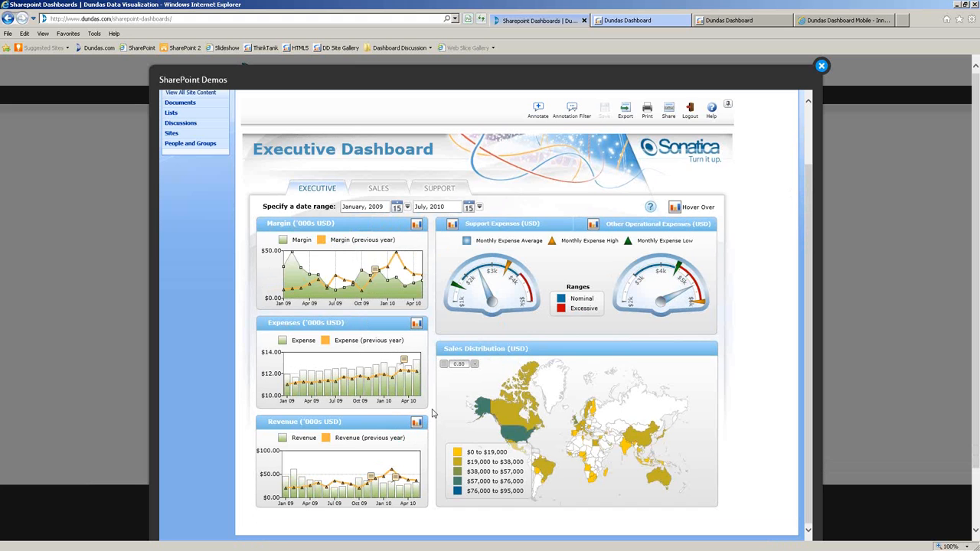
Read the Margin and Expenses chart annotations, dismiss them, and close the SharePoint demos window.
{"action": "left_click", "coordinate": [375, 270]}
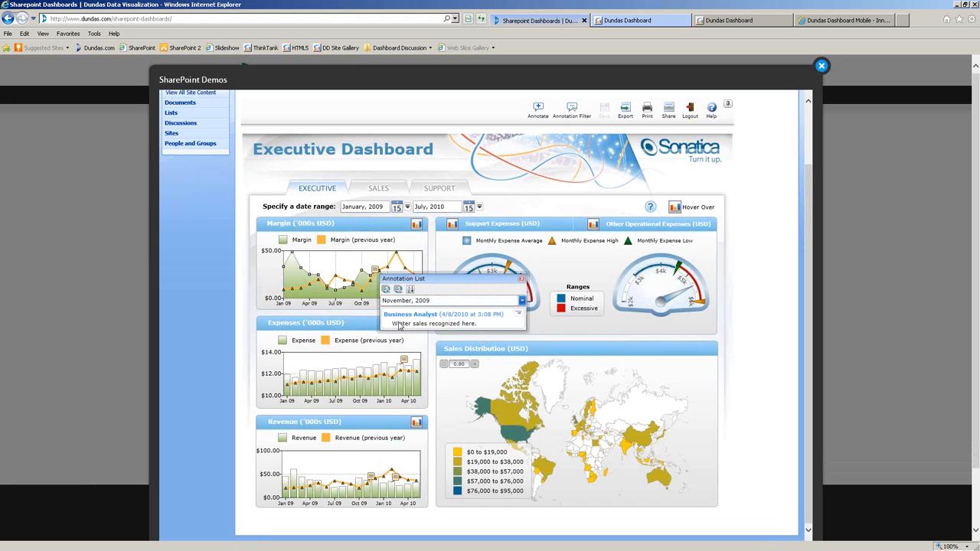
{"action": "left_click", "coordinate": [404, 359]}
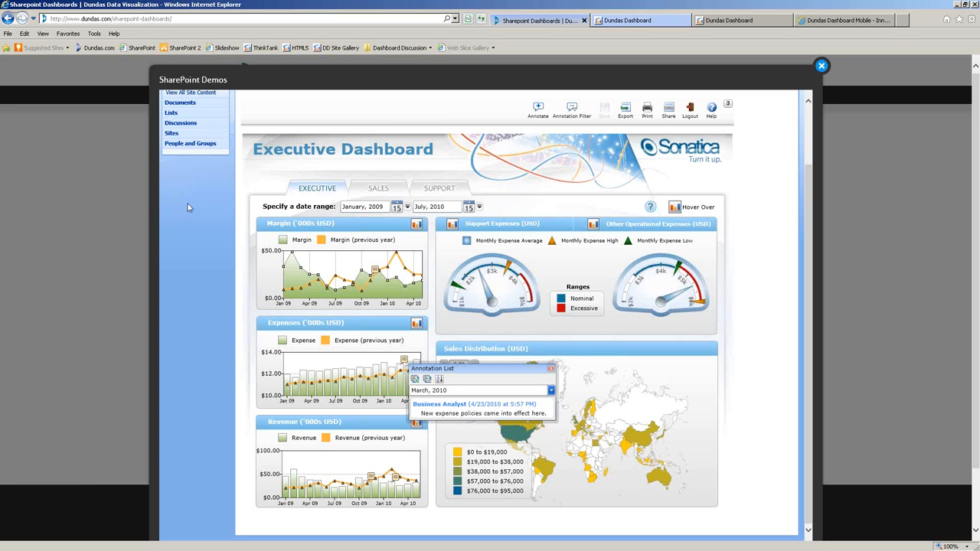
{"action": "left_click", "coordinate": [550, 369]}
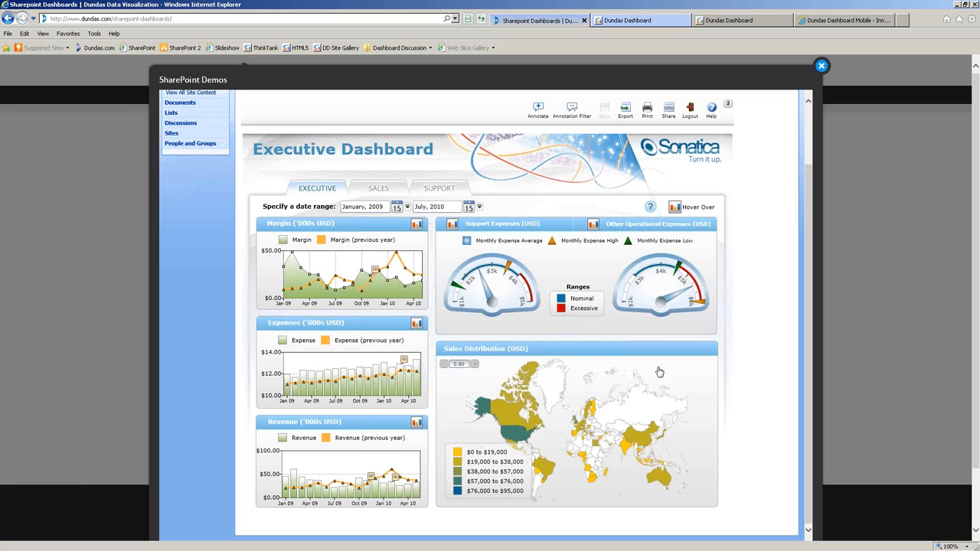
{"action": "mouse_move", "coordinate": [404, 361]}
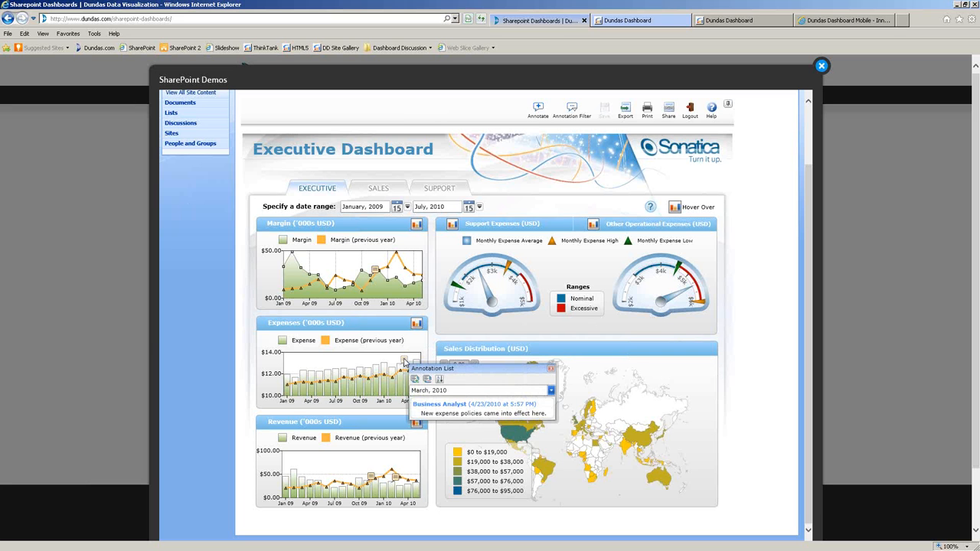
{"action": "left_click", "coordinate": [550, 369]}
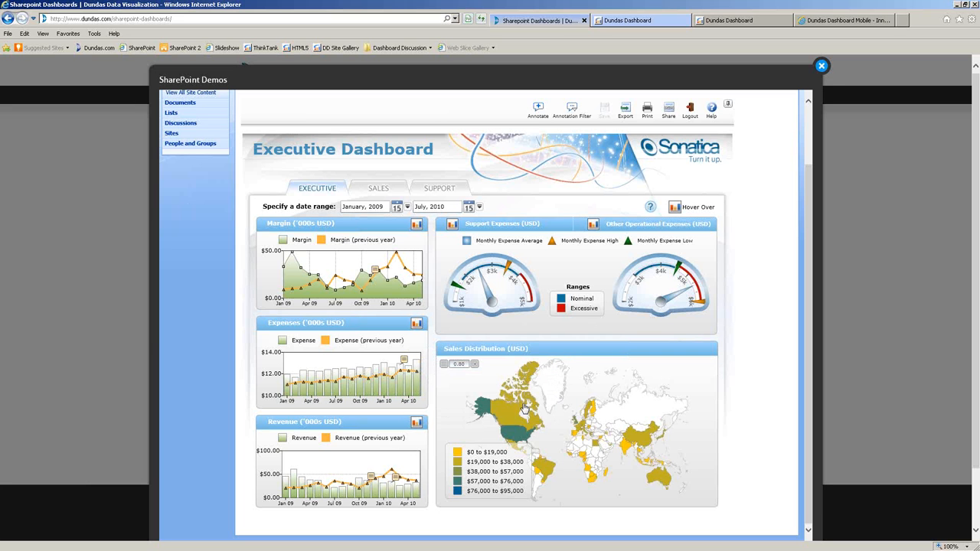
{"action": "mouse_move", "coordinate": [512, 416]}
{"action": "left_click", "coordinate": [868, 342]}
From dundas.com, go to Sample Dashboards on the Mobile site and launch the HTML5 Chocolatier demo.
{"action": "left_click", "coordinate": [266, 81]}
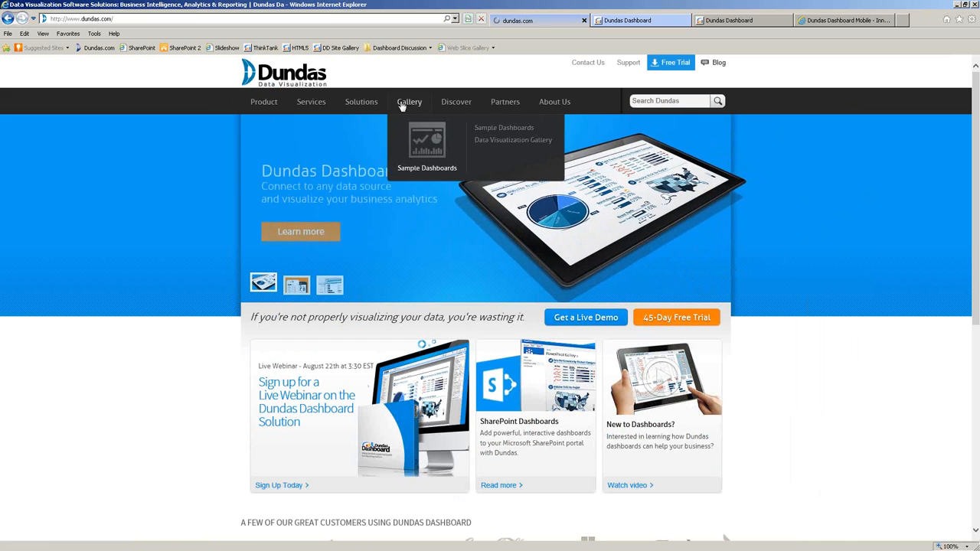
{"action": "left_click", "coordinate": [409, 102]}
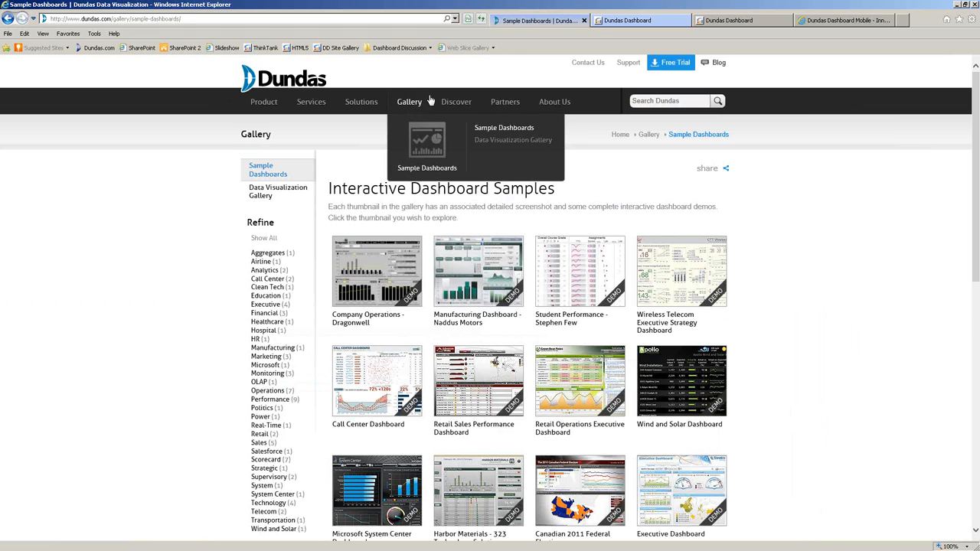
{"action": "left_click", "coordinate": [848, 22]}
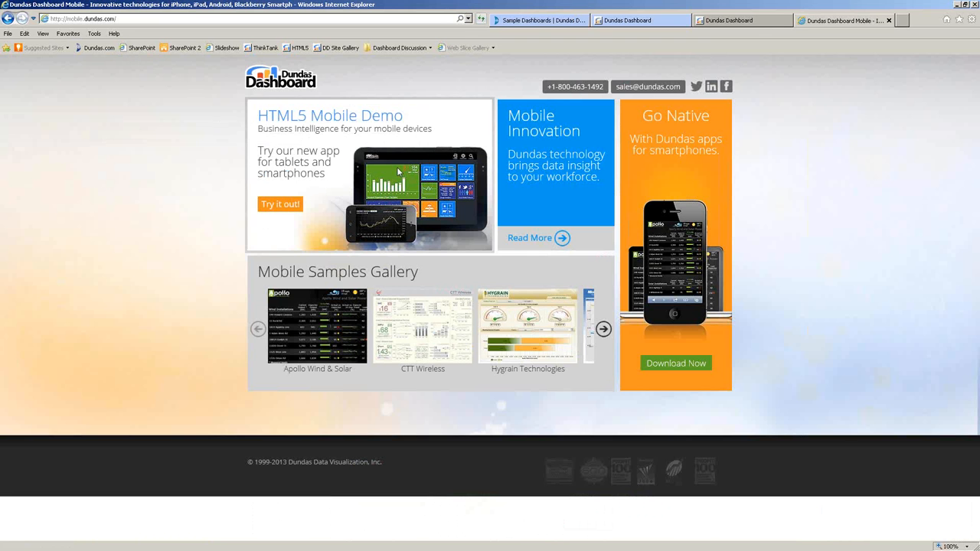
{"action": "left_click", "coordinate": [284, 207]}
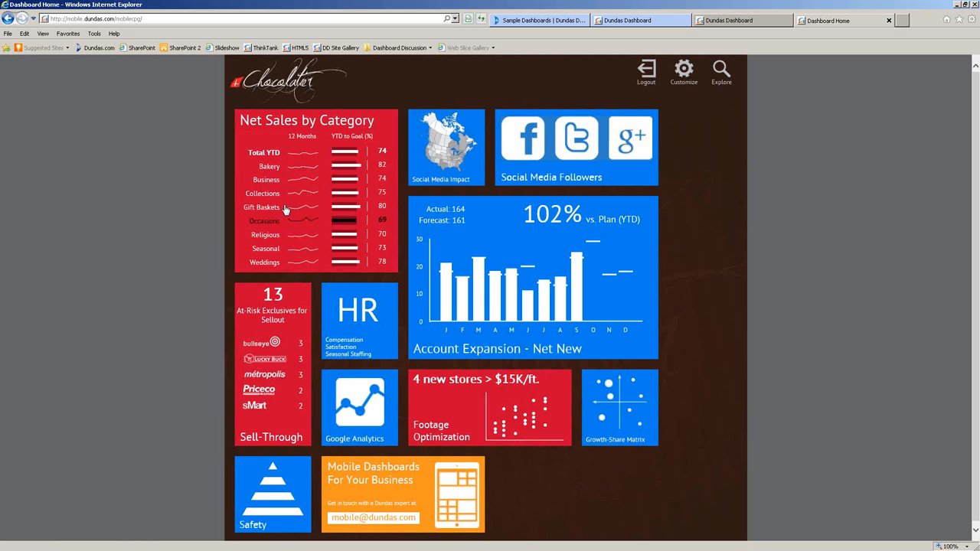
Rearrange the home tiles: remove Net Sales by Category, move Safety and Growth-Share Matrix to the top.
{"action": "left_click", "coordinate": [683, 73]}
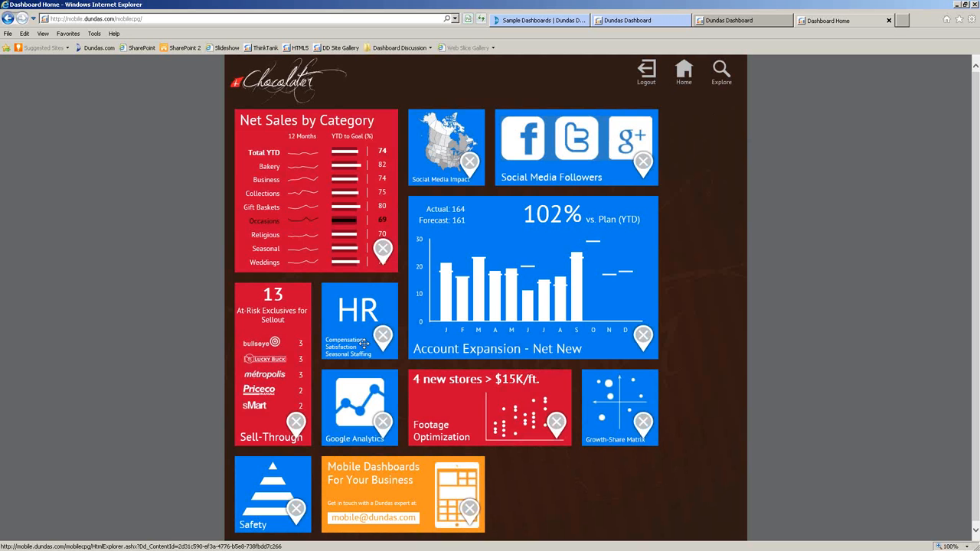
{"action": "left_click", "coordinate": [383, 251]}
{"action": "left_click_drag", "start_coordinate": [358, 380], "coordinate": [547, 153]}
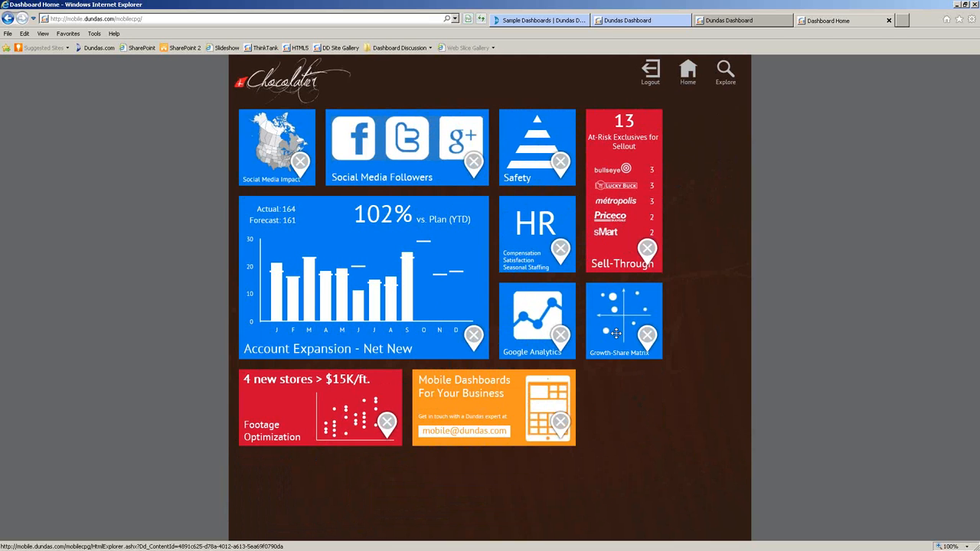
{"action": "left_click_drag", "start_coordinate": [617, 321], "coordinate": [300, 240]}
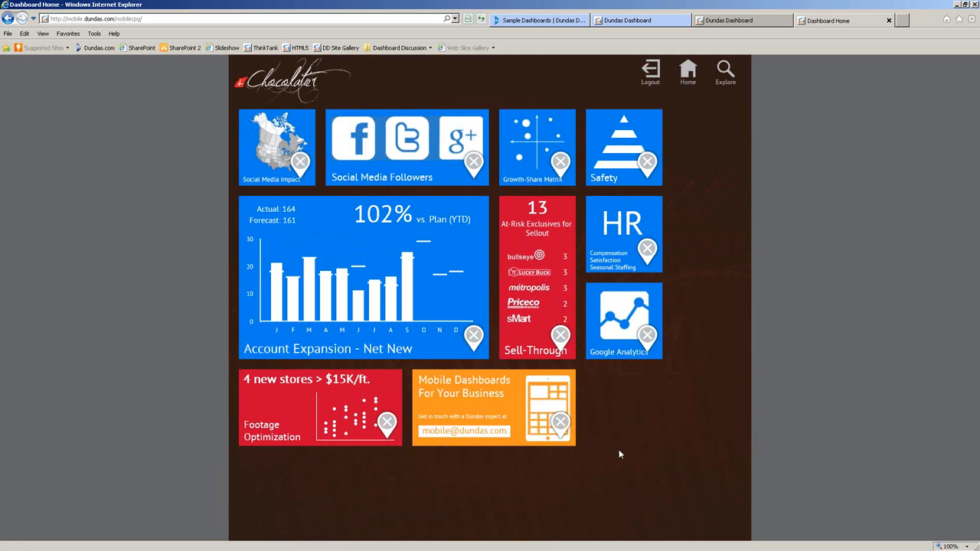
{"action": "left_click", "coordinate": [697, 153]}
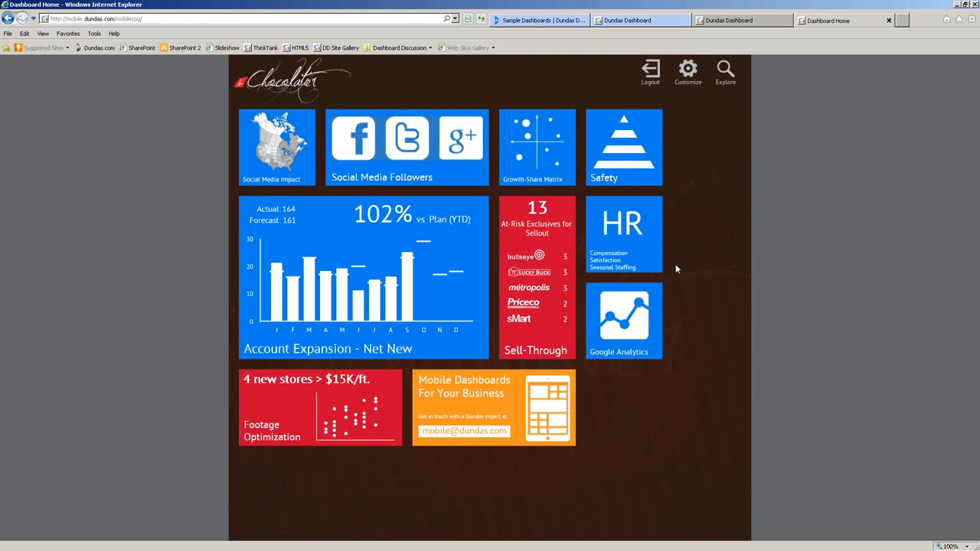
Visit the dashboard explorer, return to Dashboard Home, and exit browser full screen.
{"action": "left_click", "coordinate": [388, 293]}
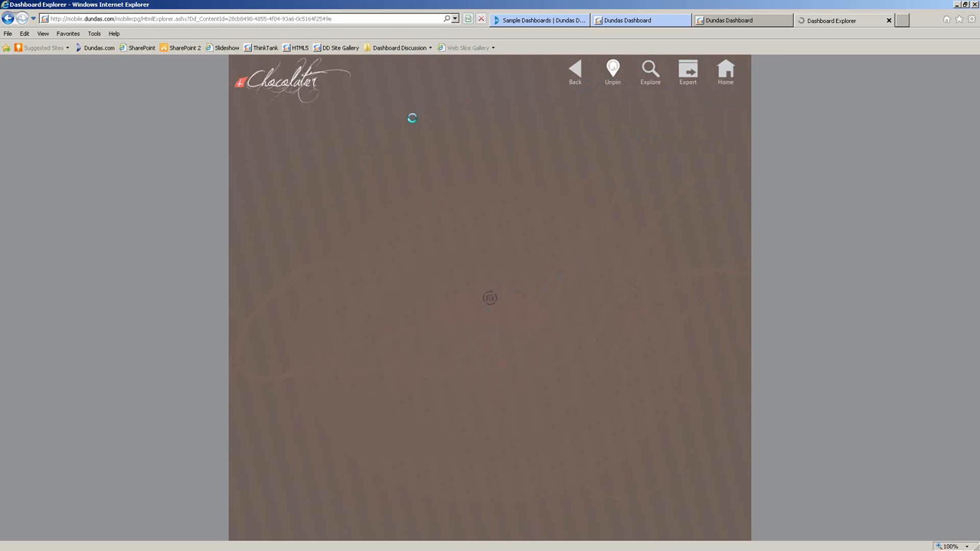
{"action": "left_click", "coordinate": [7, 18]}
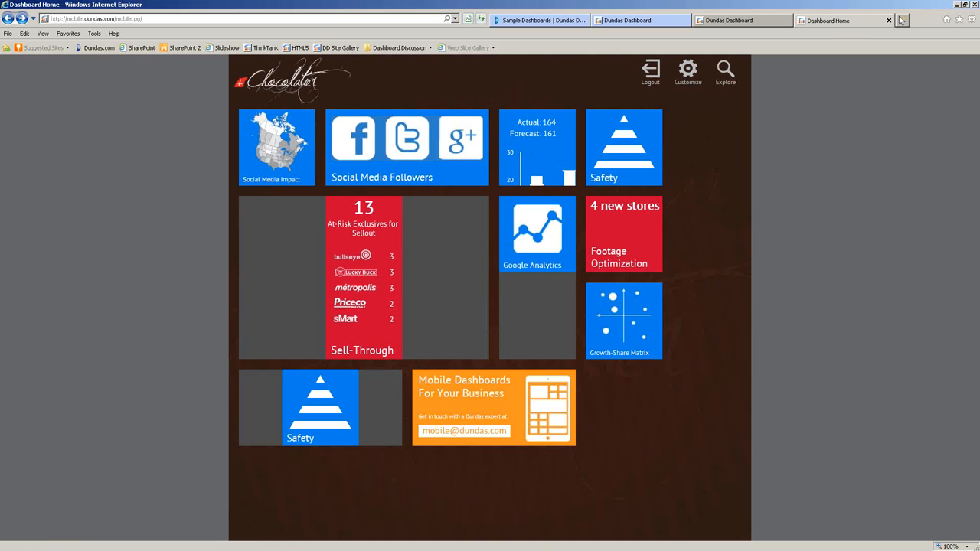
{"action": "left_click", "coordinate": [968, 5]}
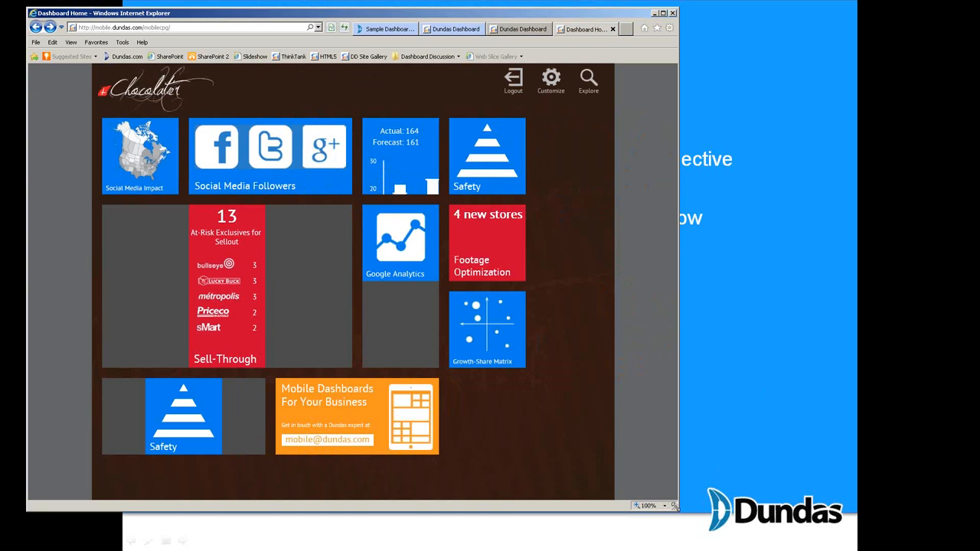
Narrow the browser window to see the tiles reflow, then maximize it again.
{"action": "left_click_drag", "start_coordinate": [675, 508], "coordinate": [320, 410]}
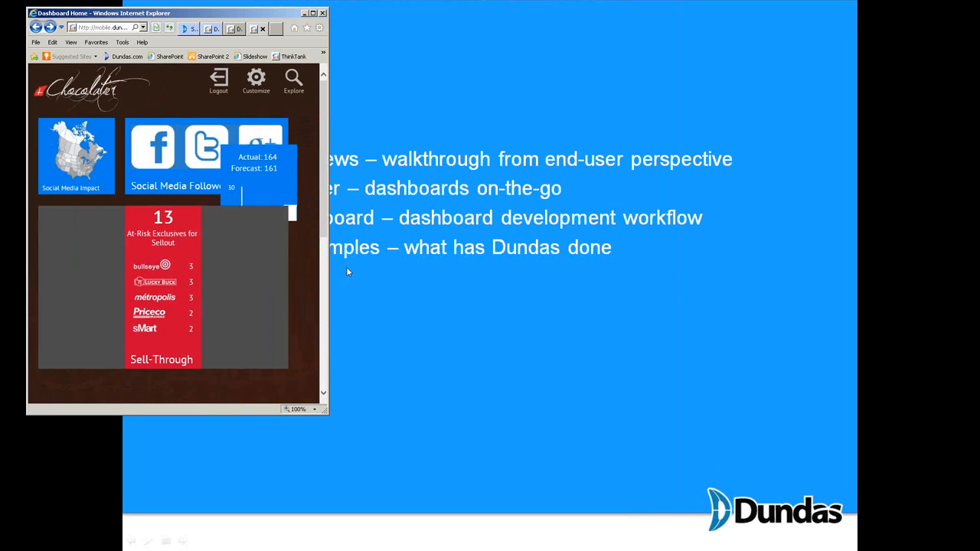
{"action": "mouse_move", "coordinate": [324, 225]}
{"action": "left_mouse_down"}
{"action": "mouse_move", "coordinate": [323, 382]}
{"action": "mouse_move", "coordinate": [335, 220]}
{"action": "left_mouse_up"}
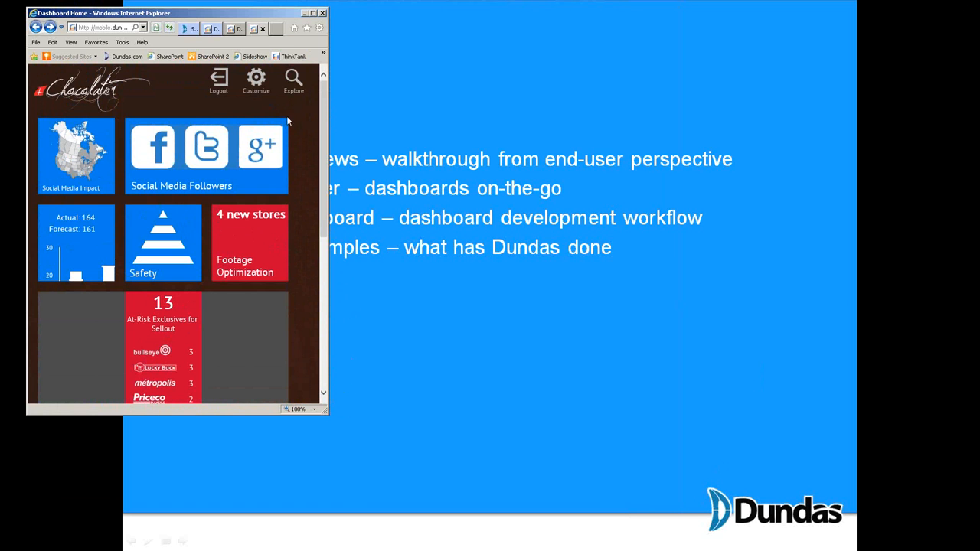
{"action": "left_click", "coordinate": [313, 13]}
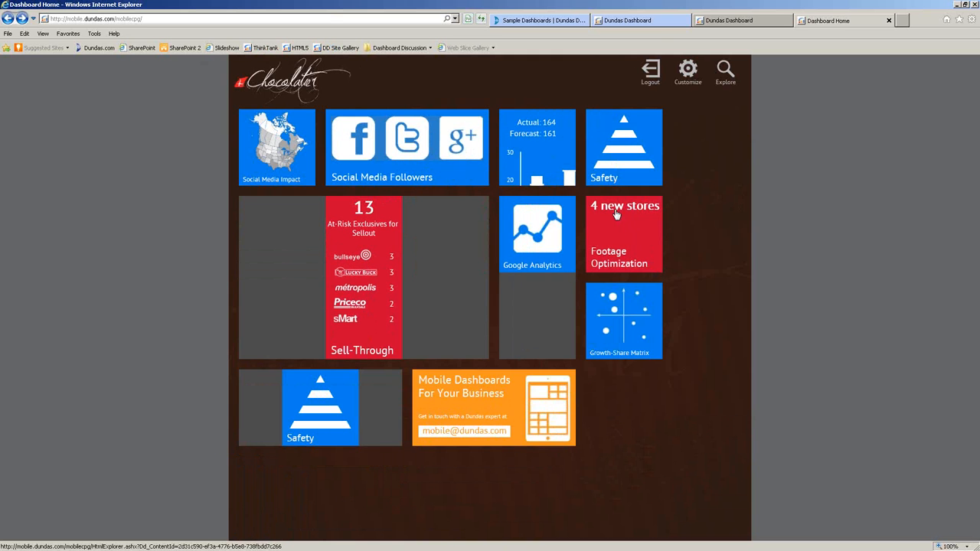
View the Growth-Share Matrix with ten years of historical data, then open the dashboard list.
{"action": "left_click", "coordinate": [528, 229]}
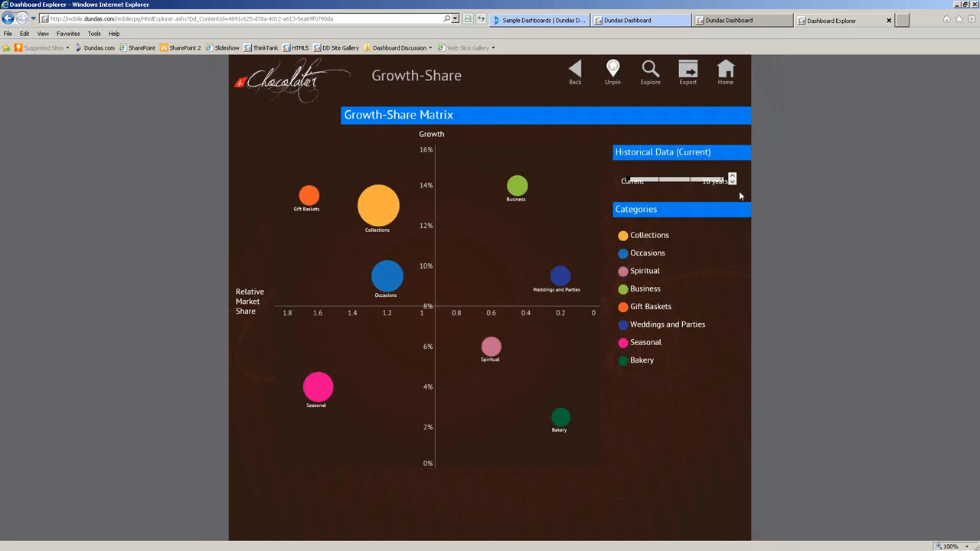
{"action": "left_click", "coordinate": [721, 180]}
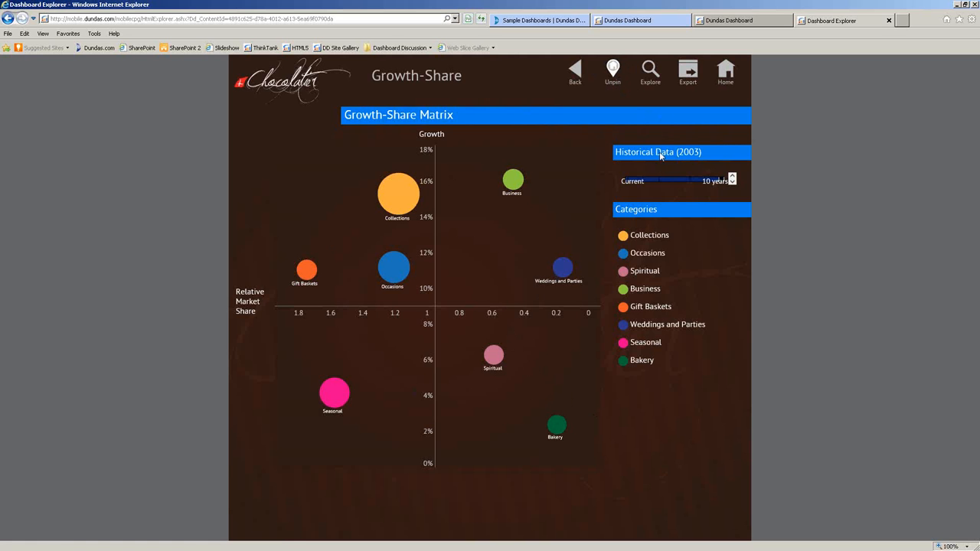
{"action": "left_click", "coordinate": [687, 72]}
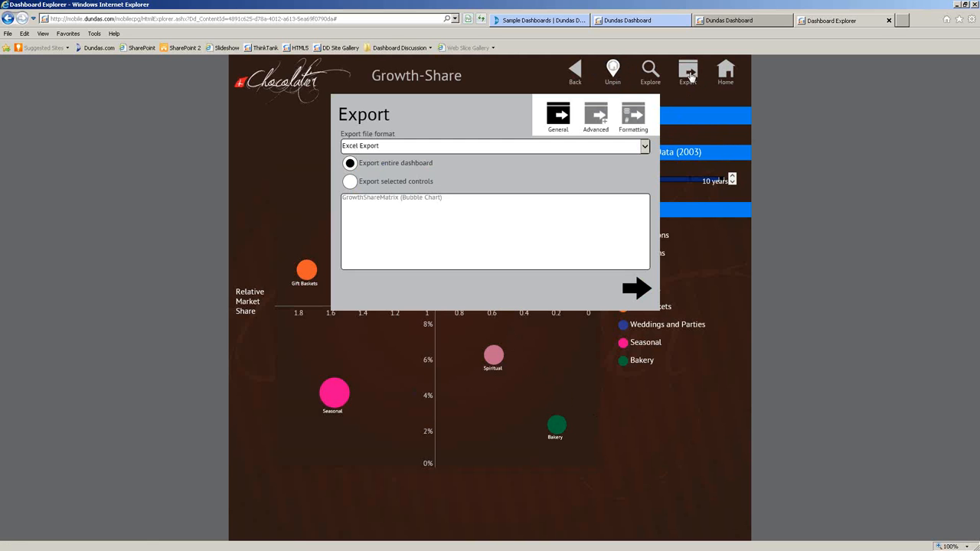
{"action": "left_click", "coordinate": [645, 289]}
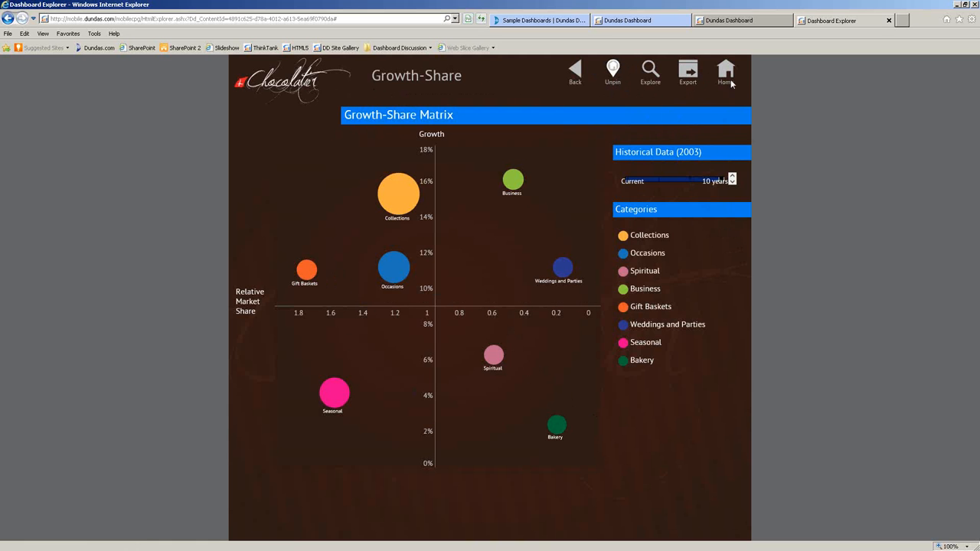
{"action": "left_click", "coordinate": [647, 70]}
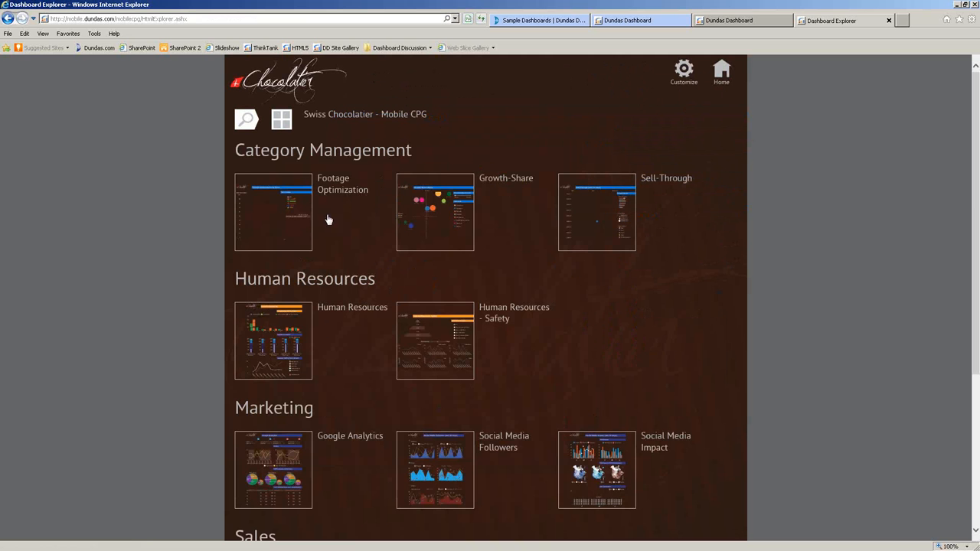
Review the Human Resources dashboard from the explorer list, then go back to Dashboard Home.
{"action": "scroll", "coordinate": [367, 421], "scroll_direction": "down", "scroll_amount": 3}
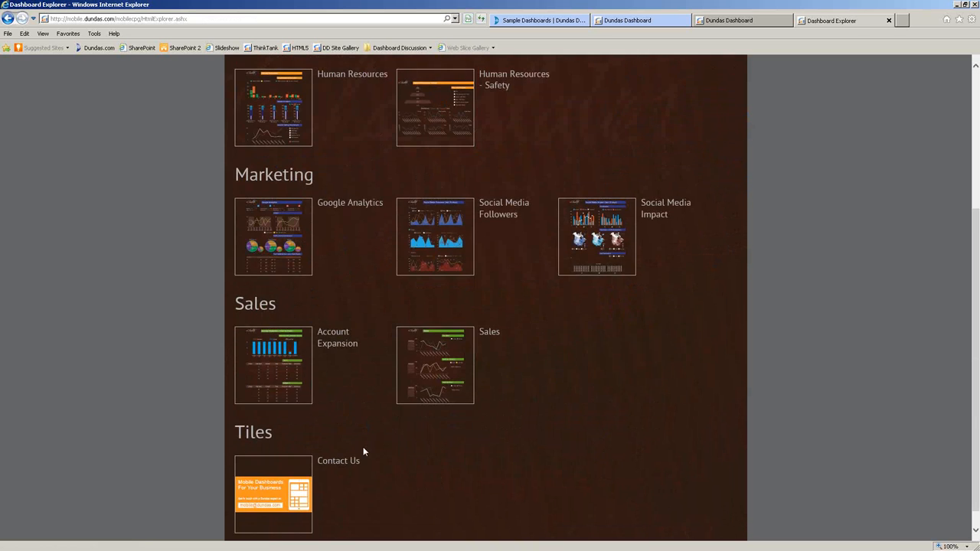
{"action": "scroll", "coordinate": [365, 455], "scroll_direction": "up", "scroll_amount": 3}
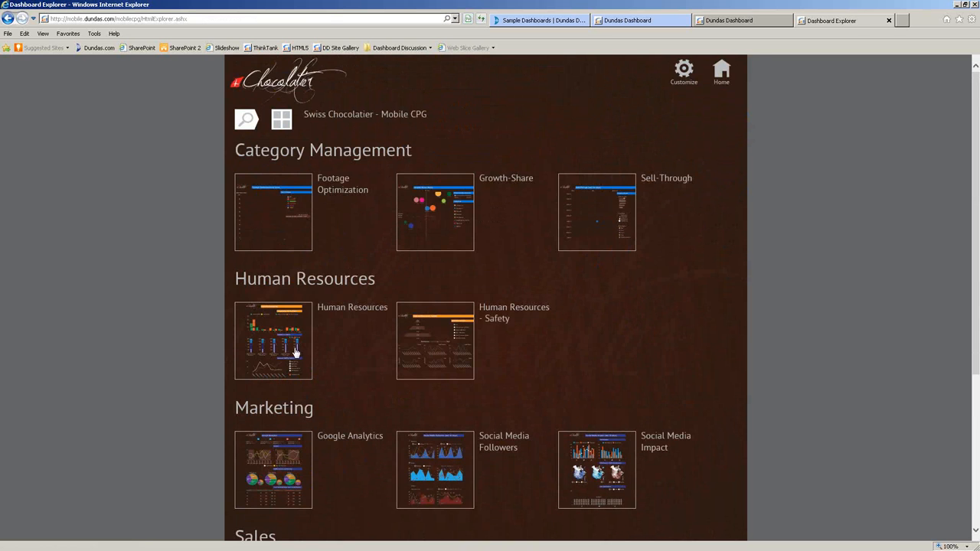
{"action": "left_click", "coordinate": [293, 348]}
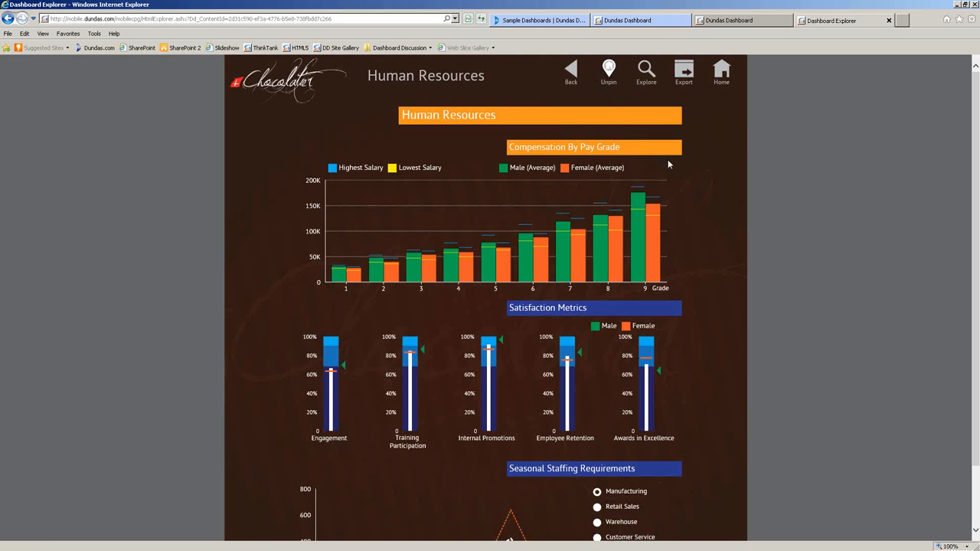
{"action": "left_click", "coordinate": [724, 74]}
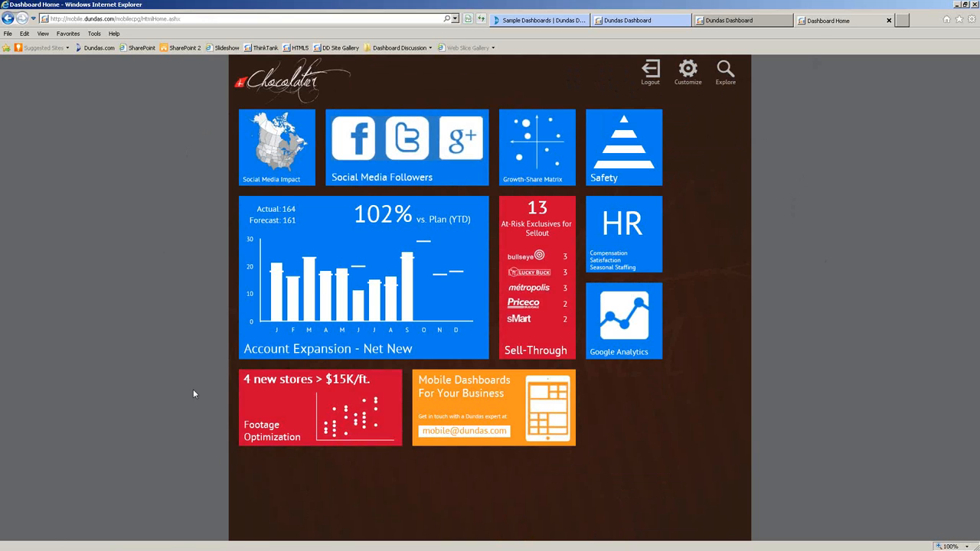
Switch to the 'Sample Dashboards | Dundas' tab and scroll through the gallery thumbnails.
{"action": "left_click", "coordinate": [574, 21]}
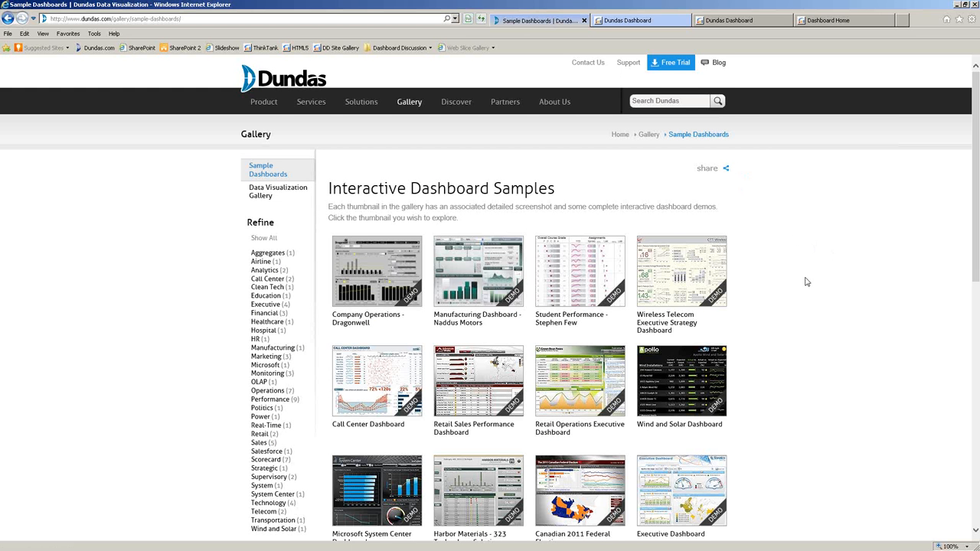
{"action": "scroll", "coordinate": [809, 282], "scroll_direction": "down", "scroll_amount": 2}
{"action": "scroll", "coordinate": [429, 291], "scroll_direction": "down", "scroll_amount": 2}
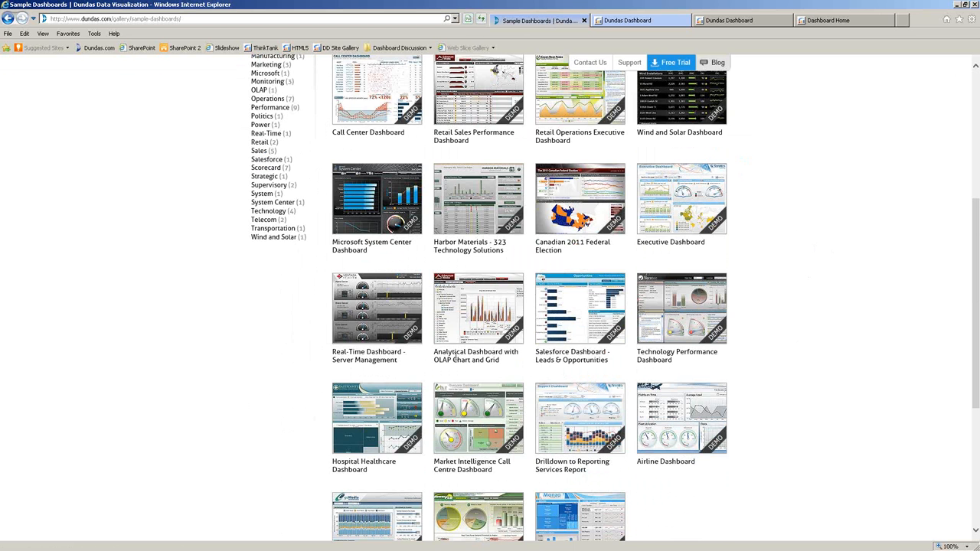
Open the Analytical Dashboard with OLAP Chart and Grid and expand FY 2002 Bikes into subcategories.
{"action": "left_click", "coordinate": [478, 318]}
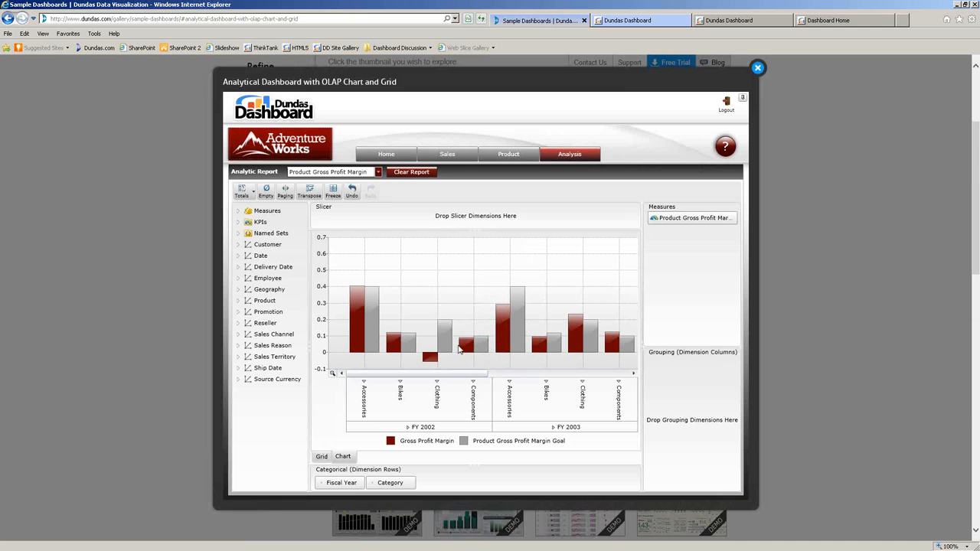
{"action": "left_click_drag", "start_coordinate": [357, 374], "coordinate": [334, 380]}
{"action": "left_click", "coordinate": [400, 382]}
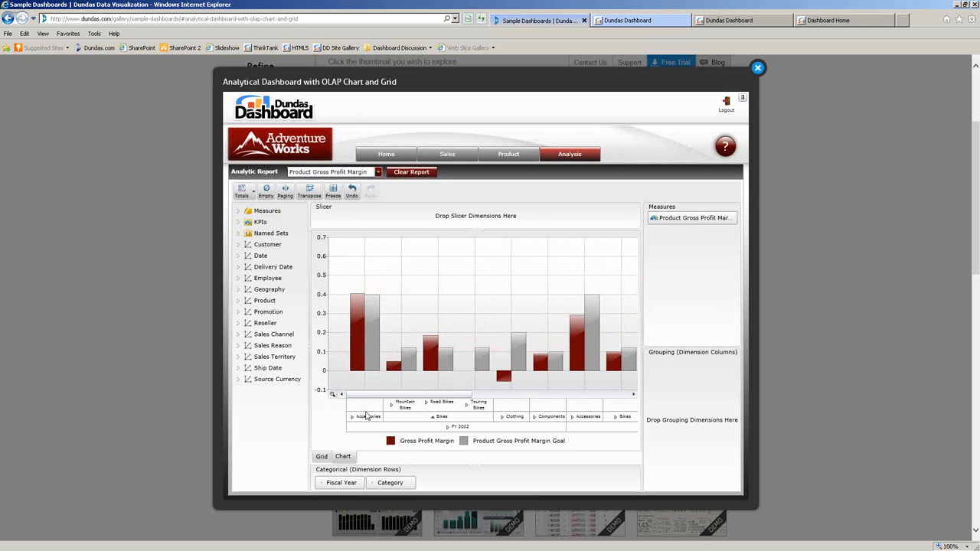
Show the data as a grid and expand Road Bikes into individual models.
{"action": "left_click", "coordinate": [322, 457]}
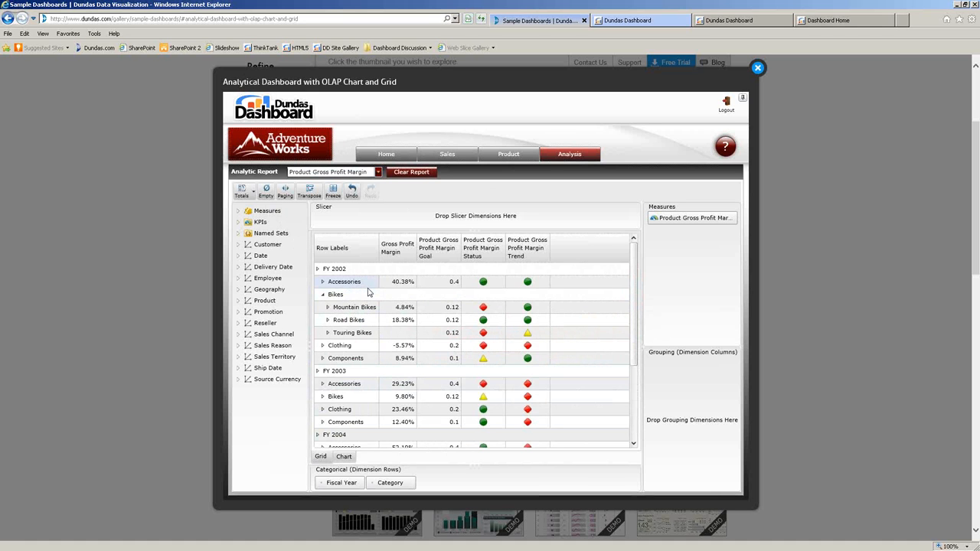
{"action": "left_click", "coordinate": [346, 459]}
{"action": "left_click", "coordinate": [321, 461]}
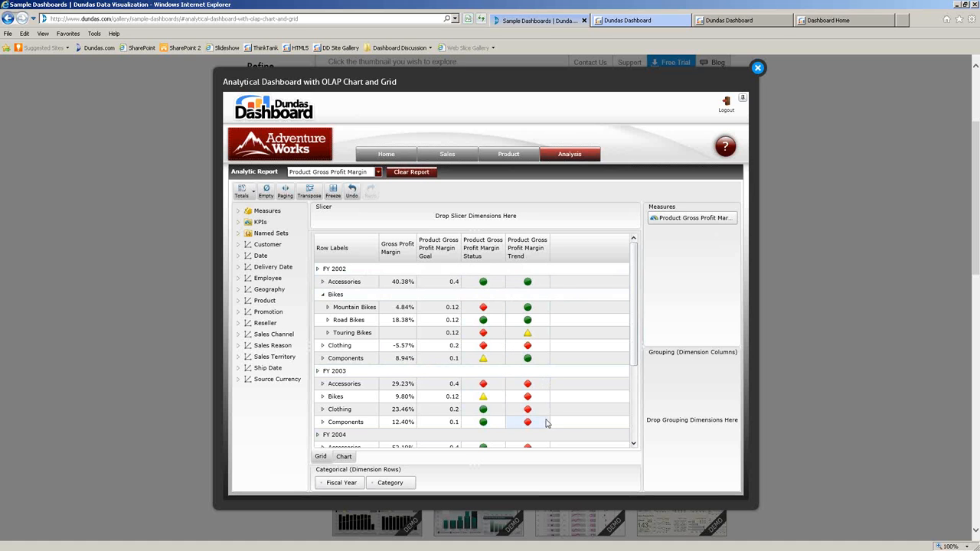
{"action": "left_click", "coordinate": [327, 319]}
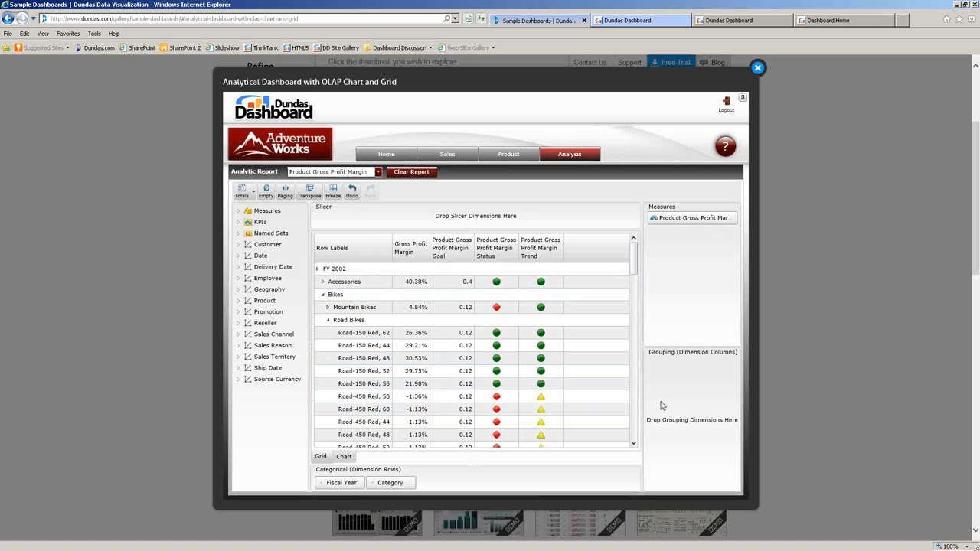
{"action": "mouse_move", "coordinate": [633, 275]}
{"action": "left_mouse_down"}
{"action": "mouse_move", "coordinate": [634, 306]}
{"action": "mouse_move", "coordinate": [637, 268]}
{"action": "left_mouse_up"}
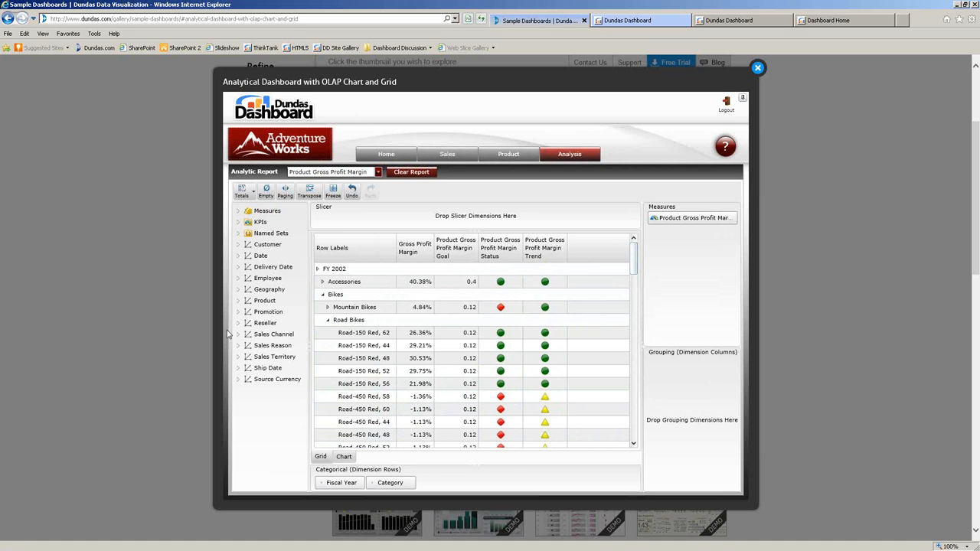
Clear the current report and expand the Reseller Orders and Reseller Sales measure groups.
{"action": "left_click", "coordinate": [411, 171]}
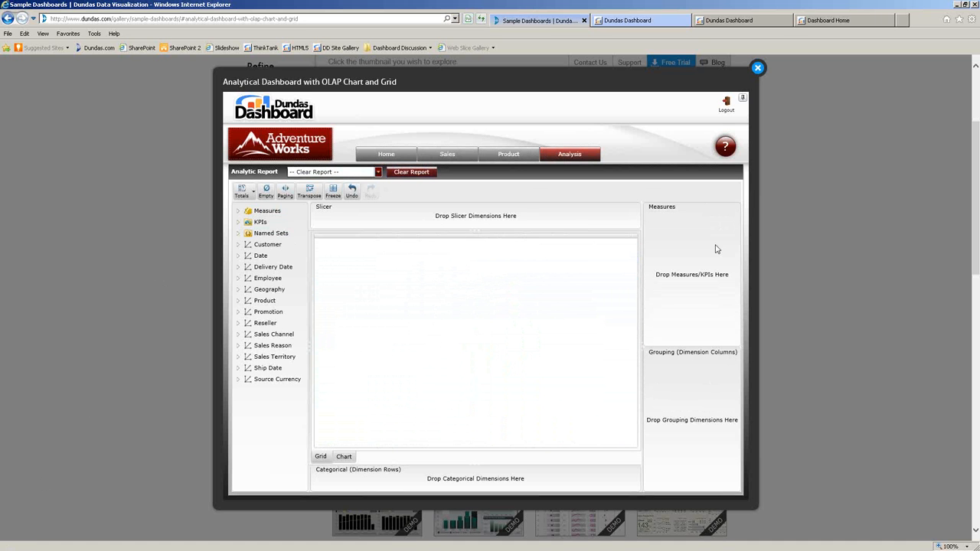
{"action": "left_click", "coordinate": [239, 211]}
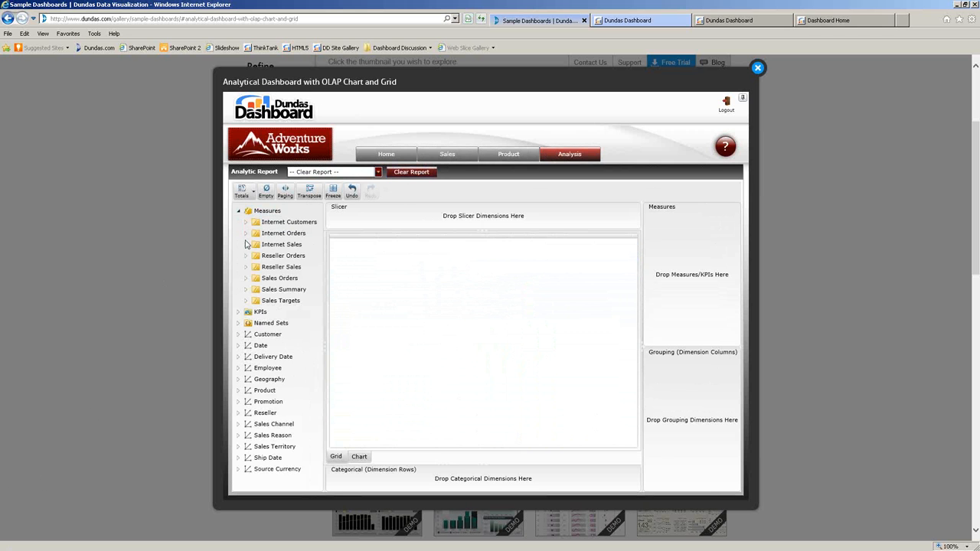
{"action": "left_click", "coordinate": [247, 256]}
{"action": "left_click", "coordinate": [246, 278]}
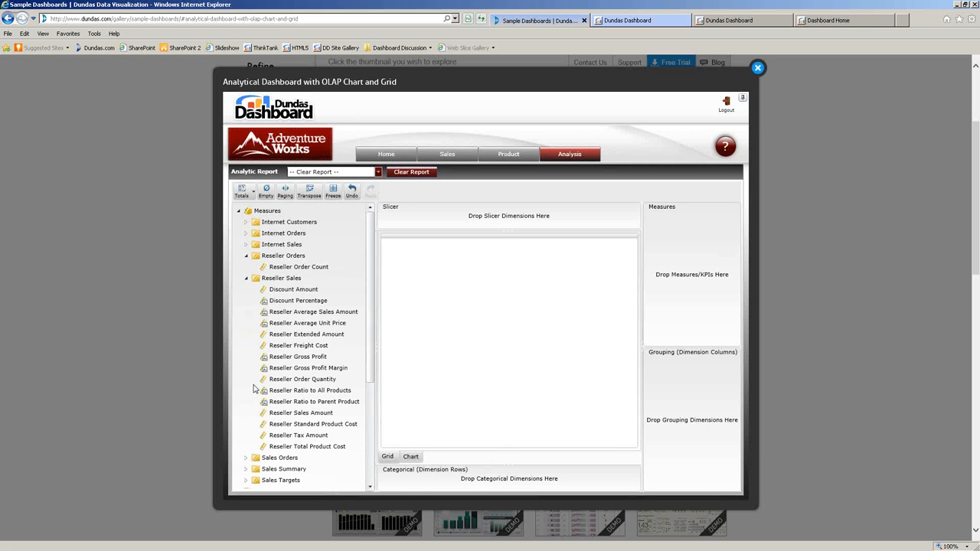
Add Reseller Order Count, Gross Profit and Sales Amount as measures, with Date in rows.
{"action": "left_click_drag", "start_coordinate": [298, 266], "coordinate": [688, 229]}
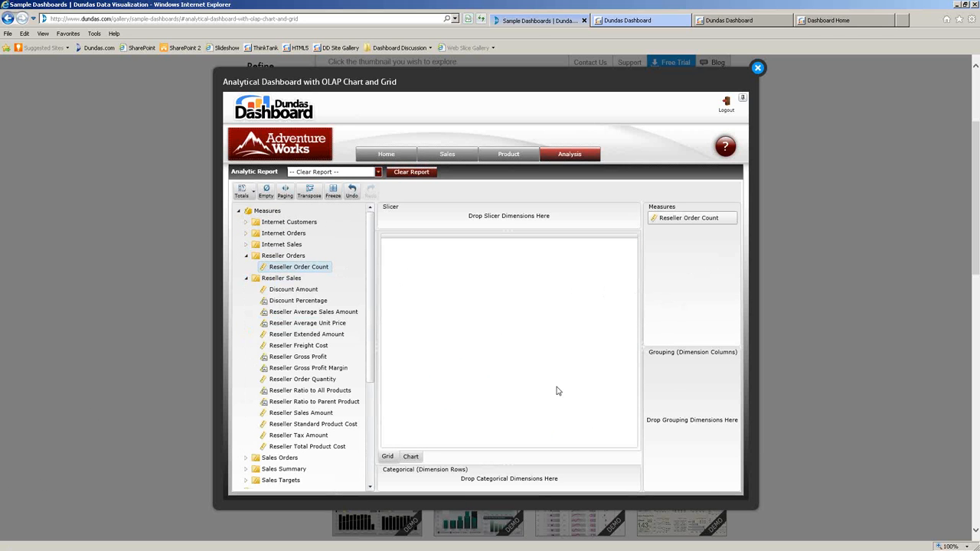
{"action": "left_click_drag", "start_coordinate": [315, 356], "coordinate": [713, 298]}
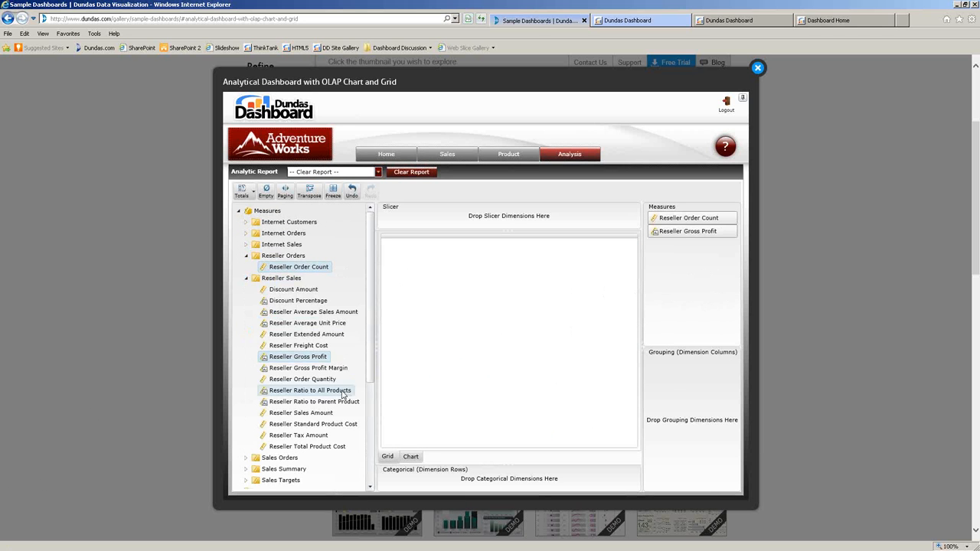
{"action": "left_click_drag", "start_coordinate": [323, 413], "coordinate": [693, 291]}
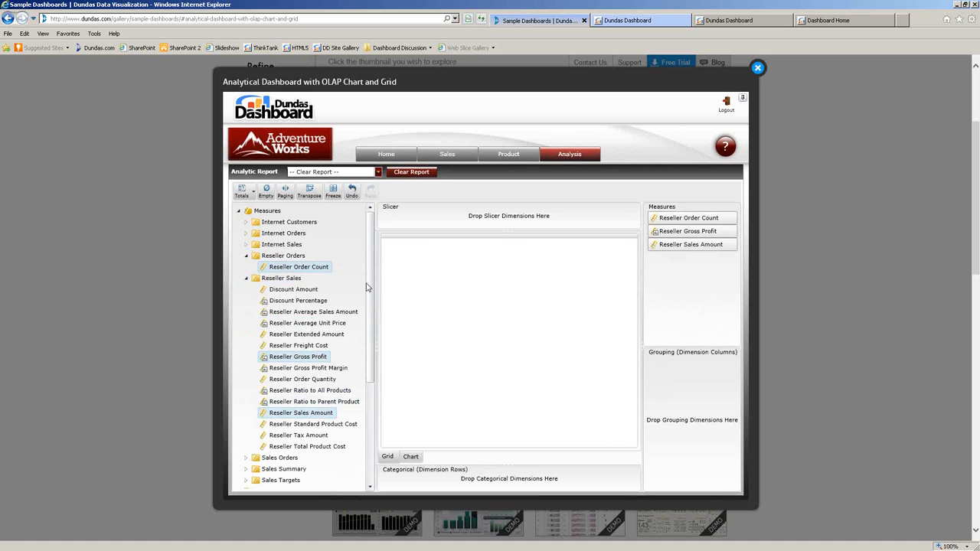
{"action": "left_click_drag", "start_coordinate": [366, 287], "coordinate": [366, 389]}
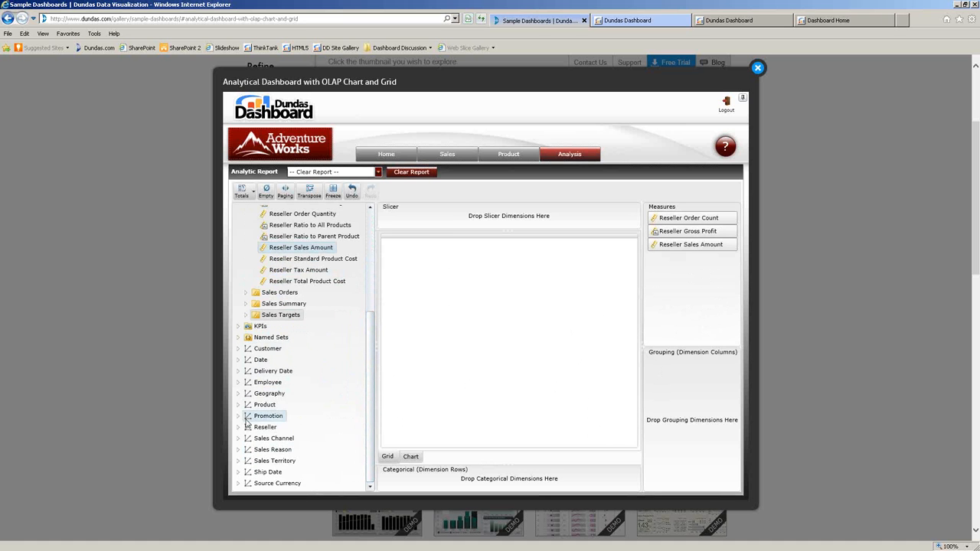
{"action": "left_click_drag", "start_coordinate": [277, 360], "coordinate": [409, 485]}
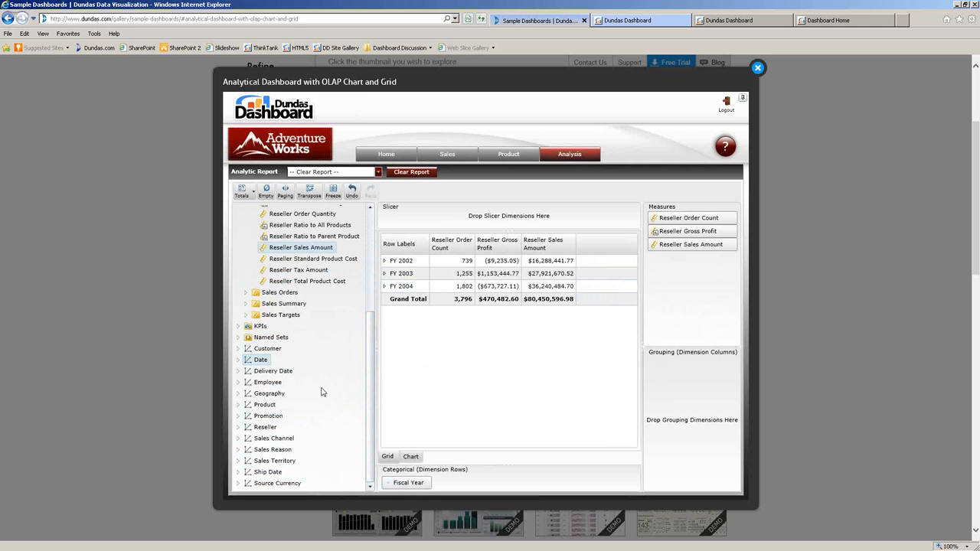
Group columns by Geography, then expand FY 2002, Australia by state, and H1 FY 2002 into quarters.
{"action": "left_click_drag", "start_coordinate": [290, 393], "coordinate": [674, 369]}
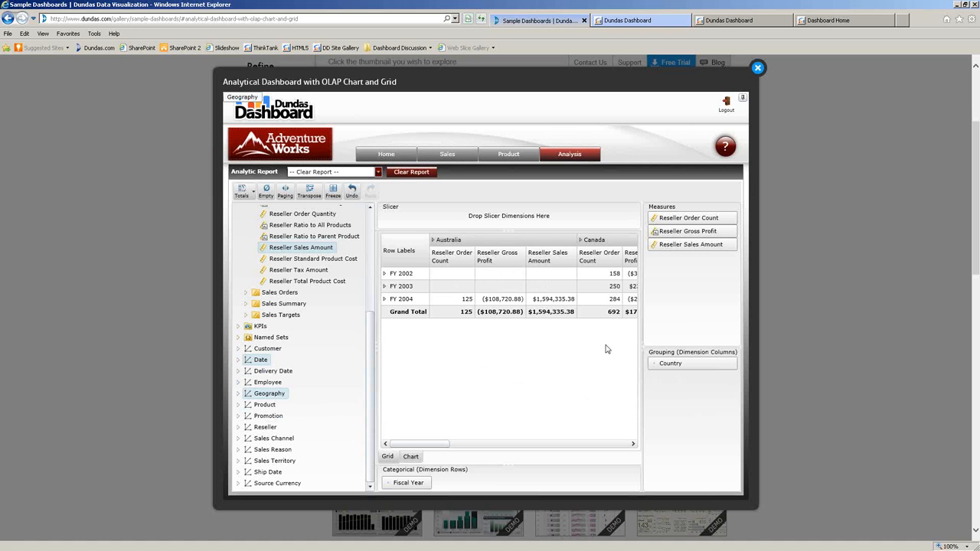
{"action": "left_click", "coordinate": [385, 275]}
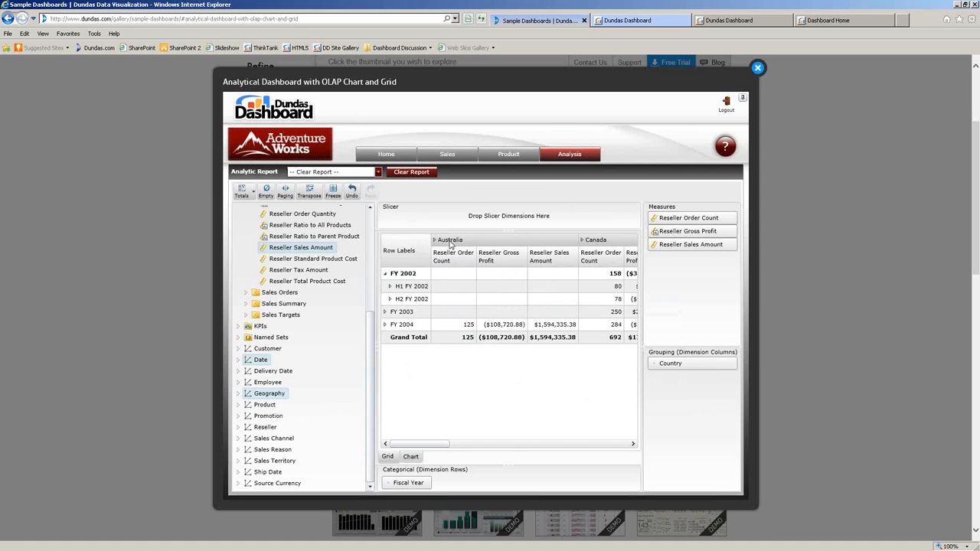
{"action": "left_click", "coordinate": [435, 240]}
{"action": "mouse_move", "coordinate": [418, 444]}
{"action": "left_mouse_down"}
{"action": "mouse_move", "coordinate": [457, 448]}
{"action": "mouse_move", "coordinate": [411, 452]}
{"action": "left_mouse_up"}
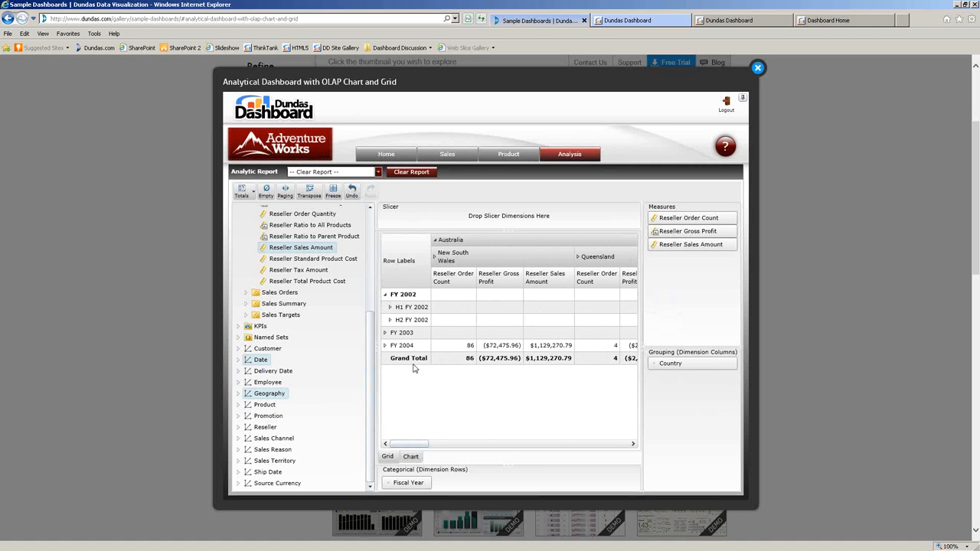
{"action": "left_click", "coordinate": [390, 308]}
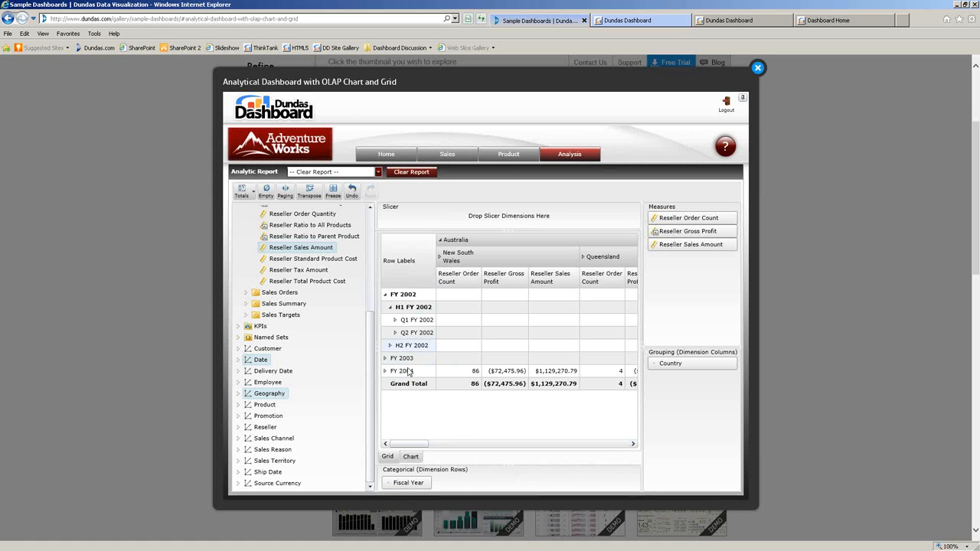
Edit the Fiscal Year dimension to exclude FY 2002 and FY 2003, leaving only FY 2004.
{"action": "right_click", "coordinate": [423, 482]}
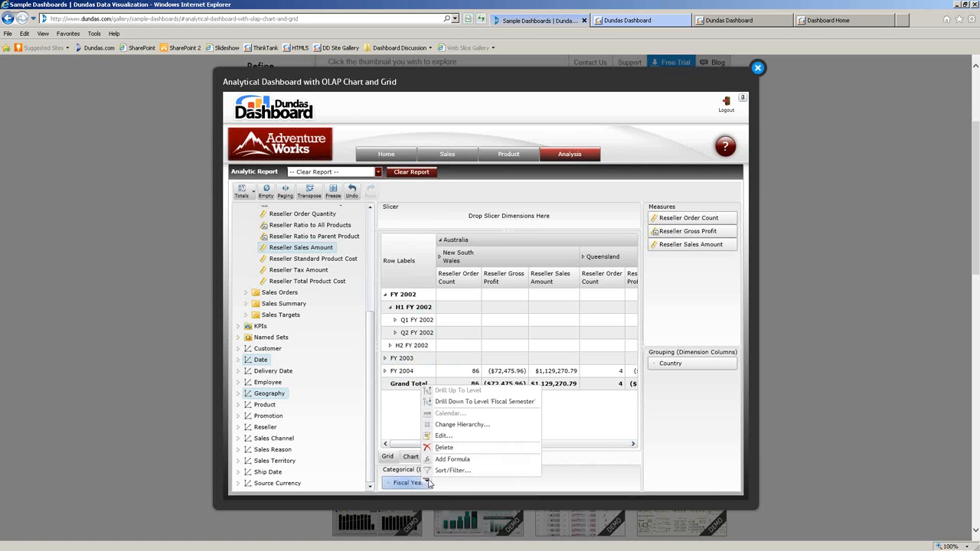
{"action": "left_click", "coordinate": [454, 437]}
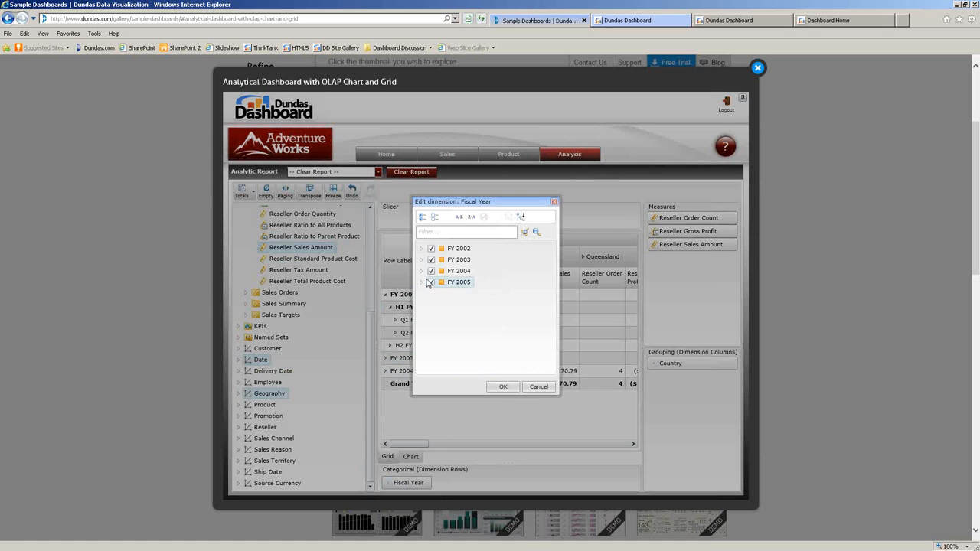
{"action": "left_click", "coordinate": [431, 247]}
{"action": "left_click", "coordinate": [431, 260]}
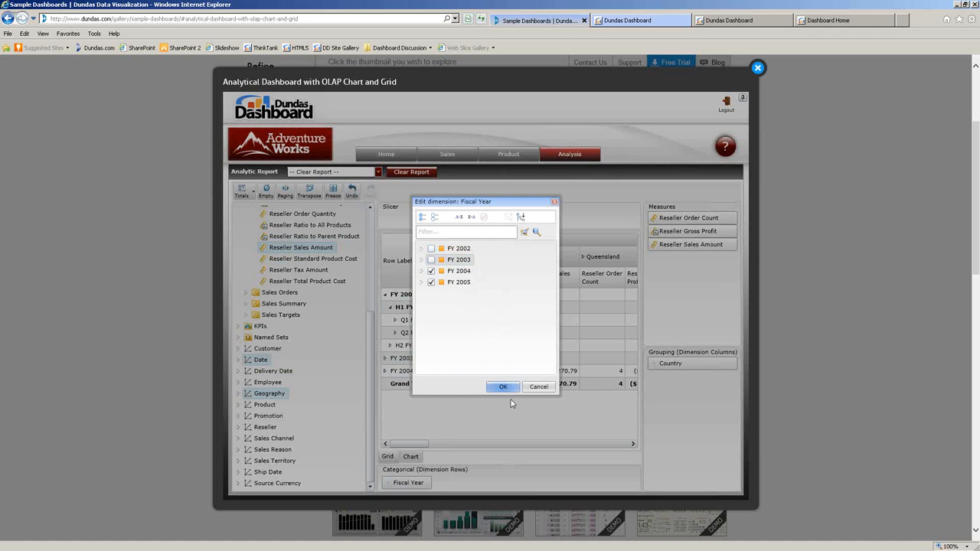
{"action": "left_click", "coordinate": [504, 387]}
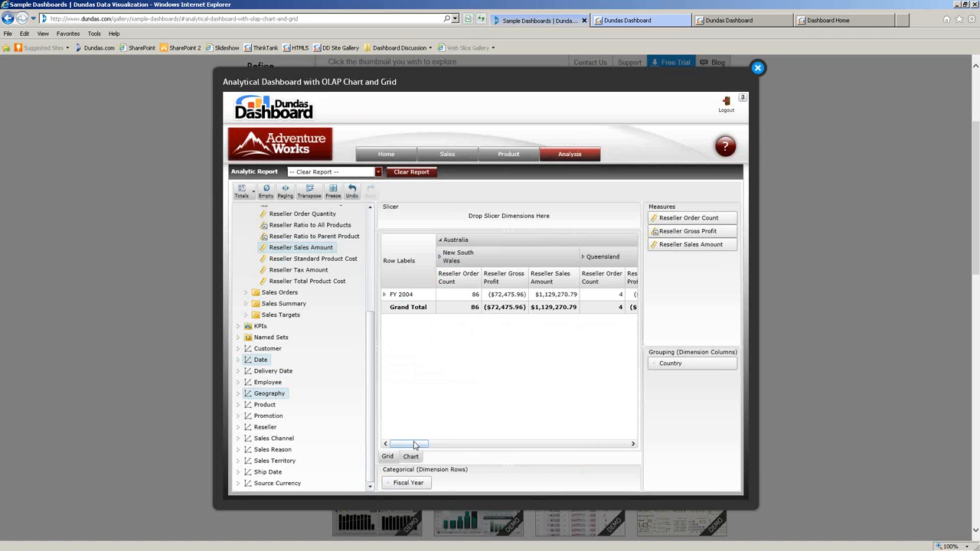
Close the sample analytical dashboard lightbox and switch to the Dundas Dashboard home tab.
{"action": "left_click", "coordinate": [757, 69]}
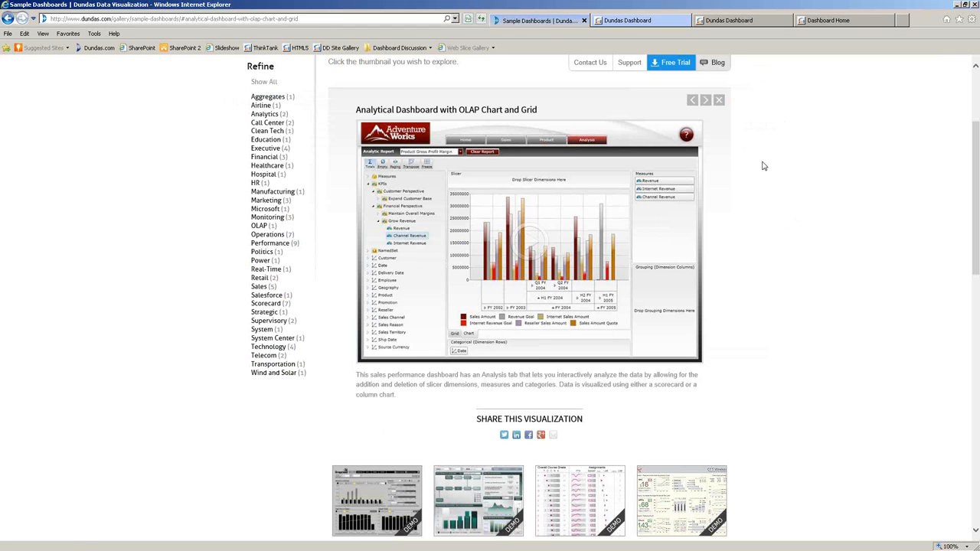
{"action": "left_click", "coordinate": [657, 23]}
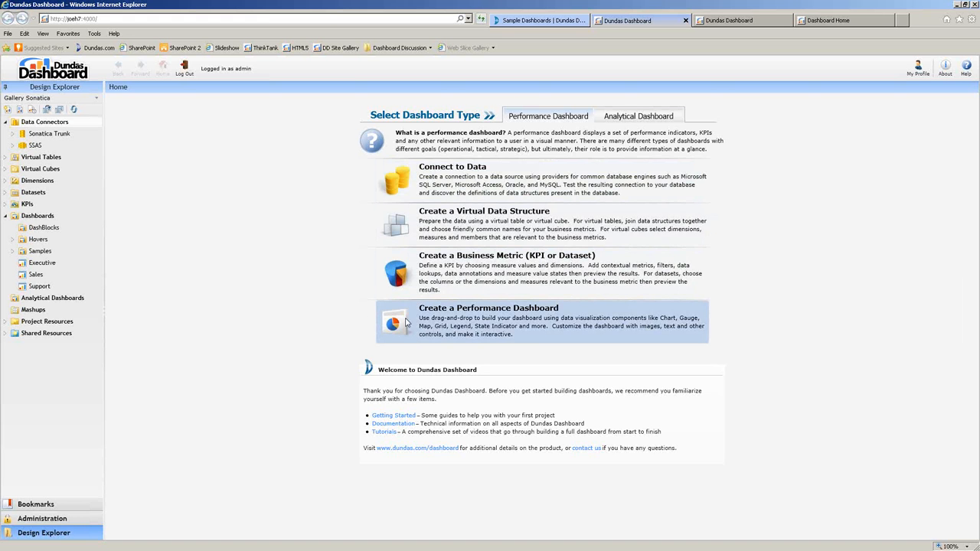
Create a new Performance Dashboard and expand the Executive KPIs group in the Toolbox.
{"action": "left_click", "coordinate": [419, 324]}
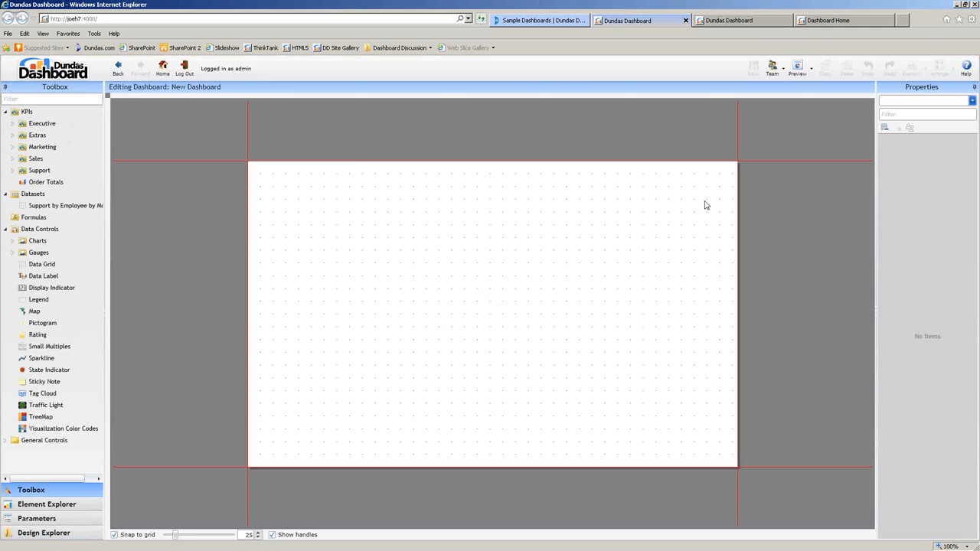
{"action": "left_click_drag", "start_coordinate": [261, 169], "coordinate": [738, 469]}
{"action": "left_click", "coordinate": [13, 124]}
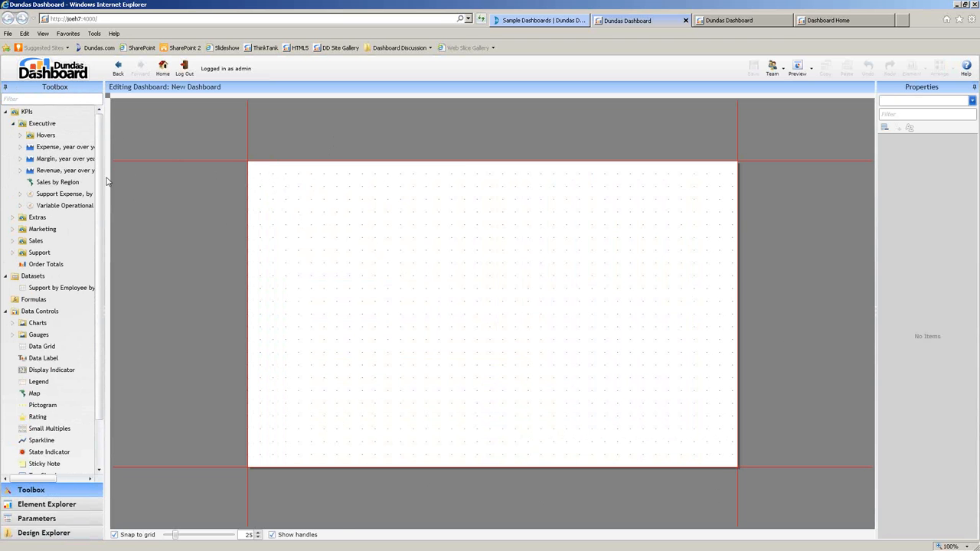
Place the Expense, year over year by month KPI in the lower left, sized 462 by 267.
{"action": "left_click_drag", "start_coordinate": [106, 182], "coordinate": [138, 181]}
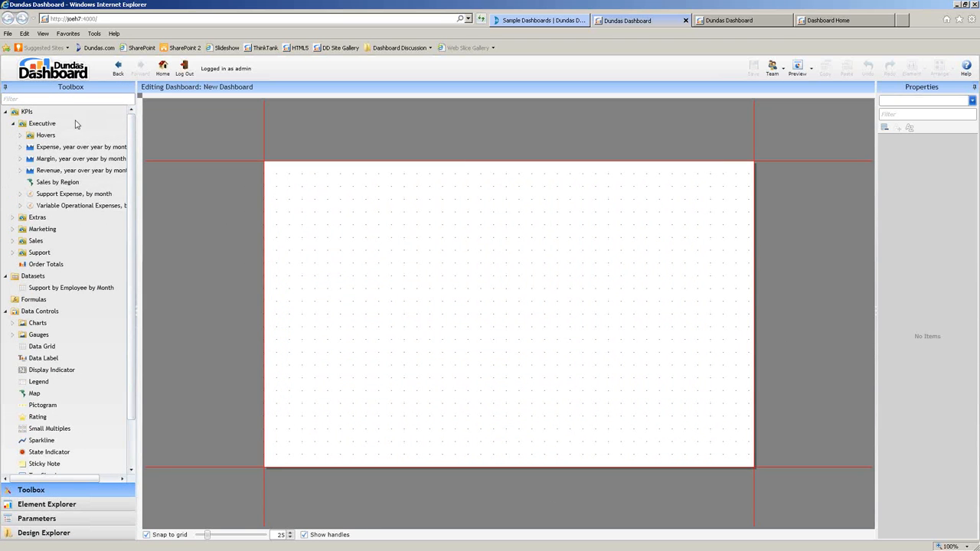
{"action": "left_click_drag", "start_coordinate": [35, 140], "coordinate": [360, 404]}
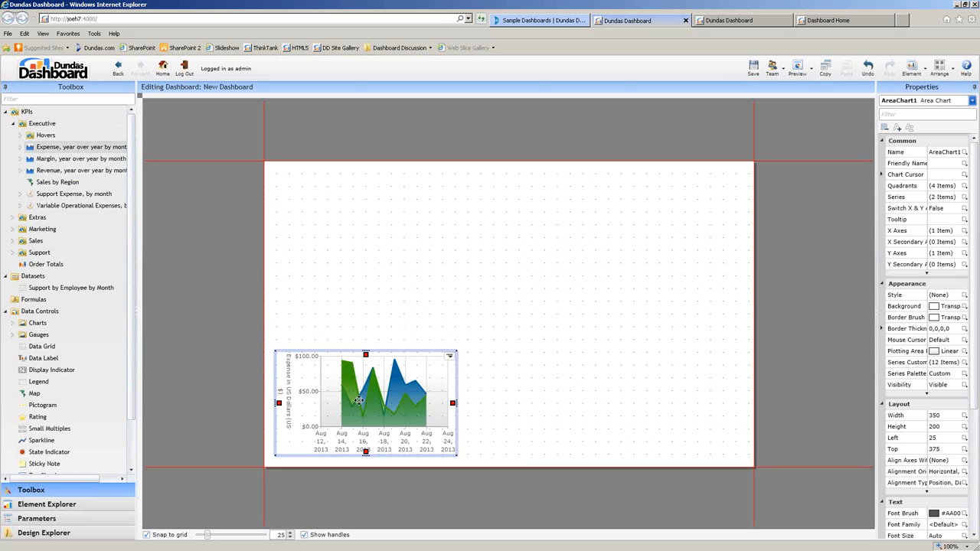
{"action": "left_click_drag", "start_coordinate": [456, 352], "coordinate": [582, 281]}
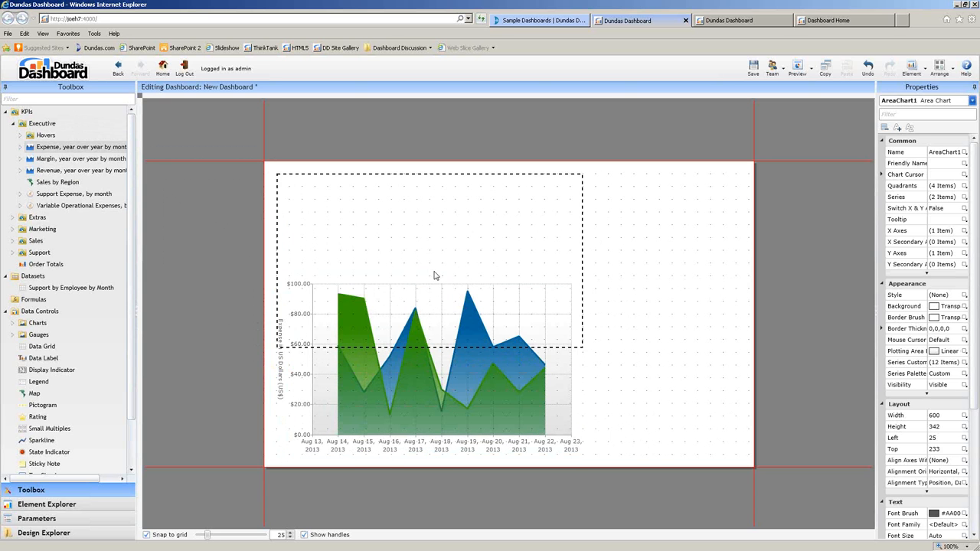
{"action": "left_click_drag", "start_coordinate": [429, 291], "coordinate": [589, 296]}
{"action": "left_click_drag", "start_coordinate": [436, 350], "coordinate": [299, 462]}
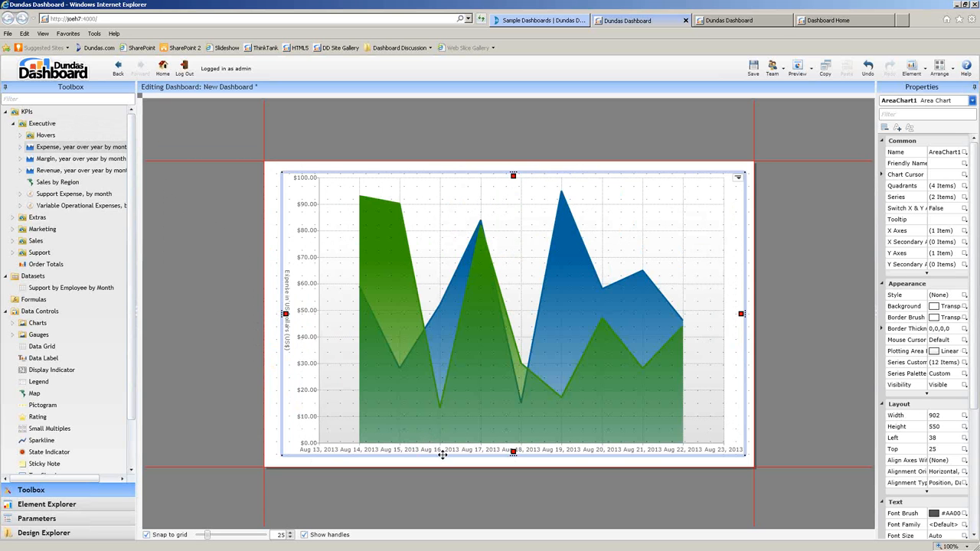
{"action": "left_click_drag", "start_coordinate": [742, 175], "coordinate": [528, 340]}
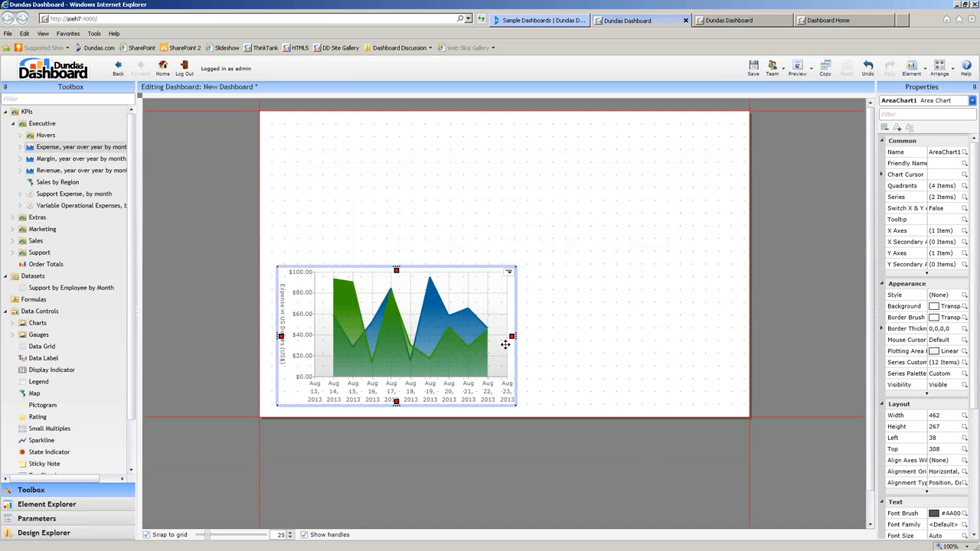
{"action": "left_click_drag", "start_coordinate": [130, 318], "coordinate": [136, 371]}
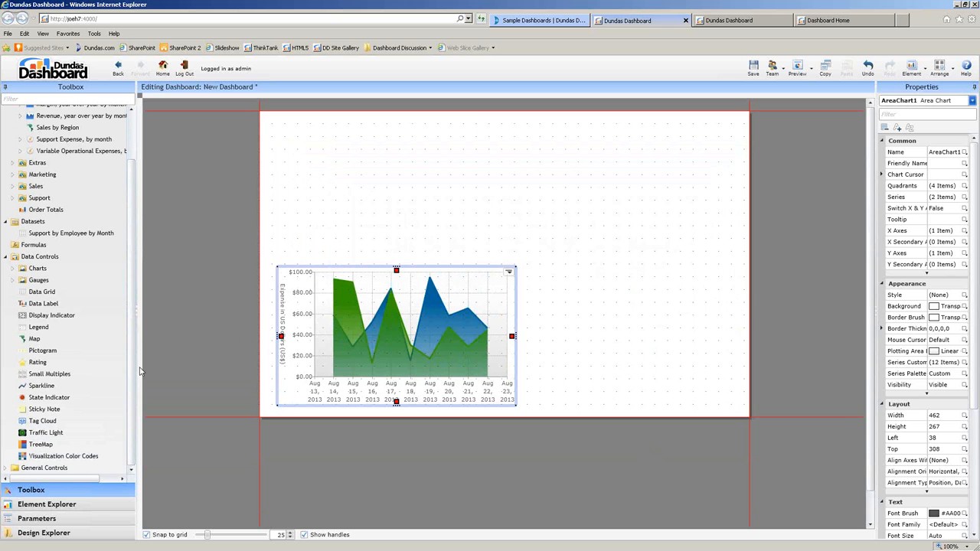
Add an empty bar chart at the top left and an empty line chart beside it.
{"action": "left_click", "coordinate": [12, 269]}
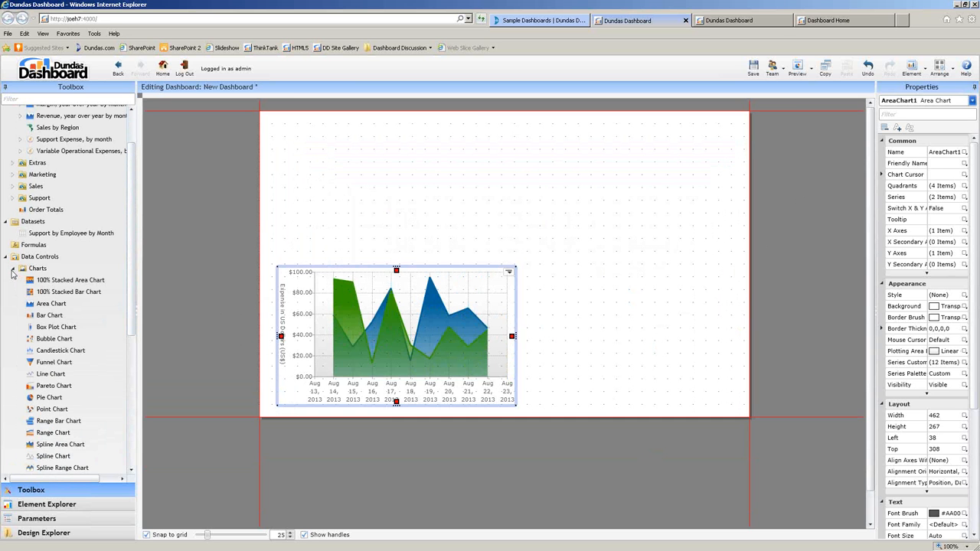
{"action": "left_click_drag", "start_coordinate": [135, 298], "coordinate": [145, 301]}
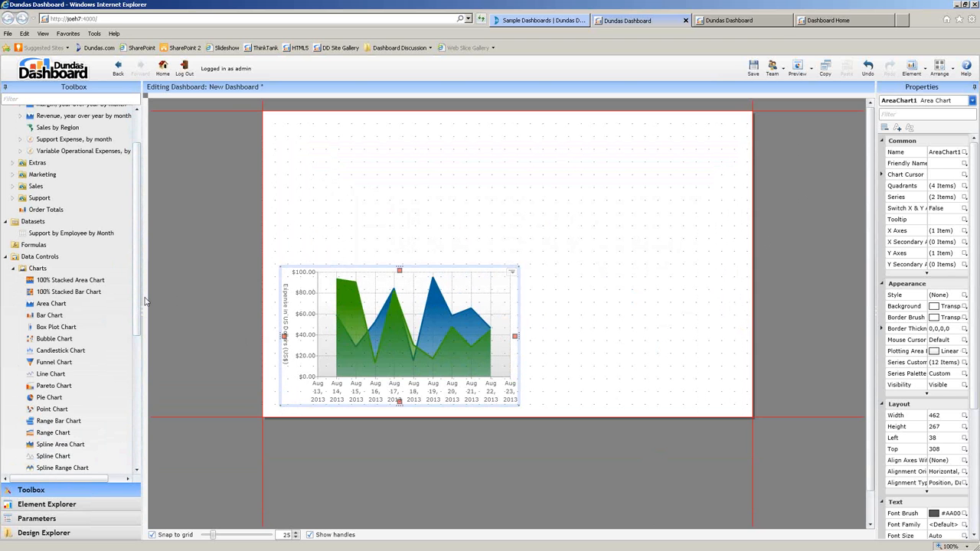
{"action": "scroll", "coordinate": [77, 306], "scroll_direction": "down", "scroll_amount": 3}
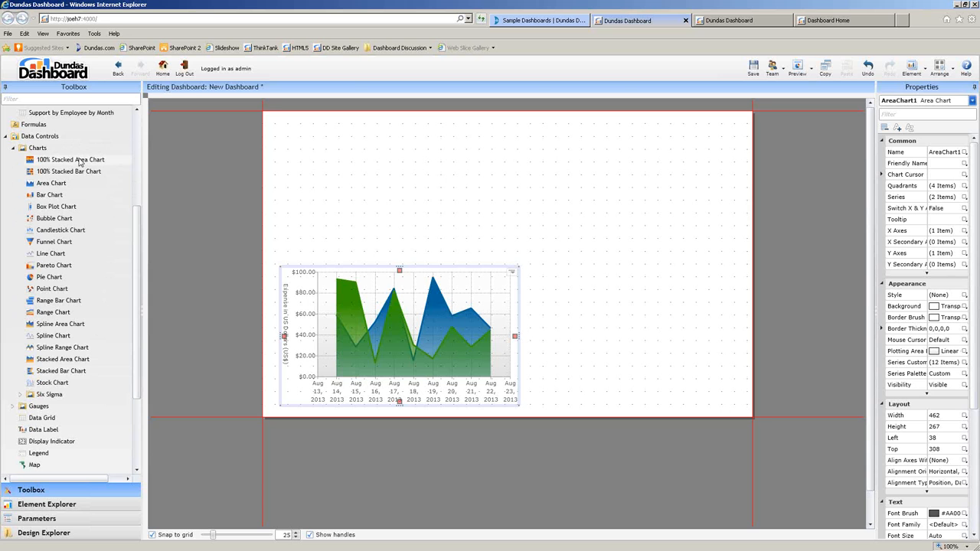
{"action": "left_click_drag", "start_coordinate": [47, 196], "coordinate": [365, 207]}
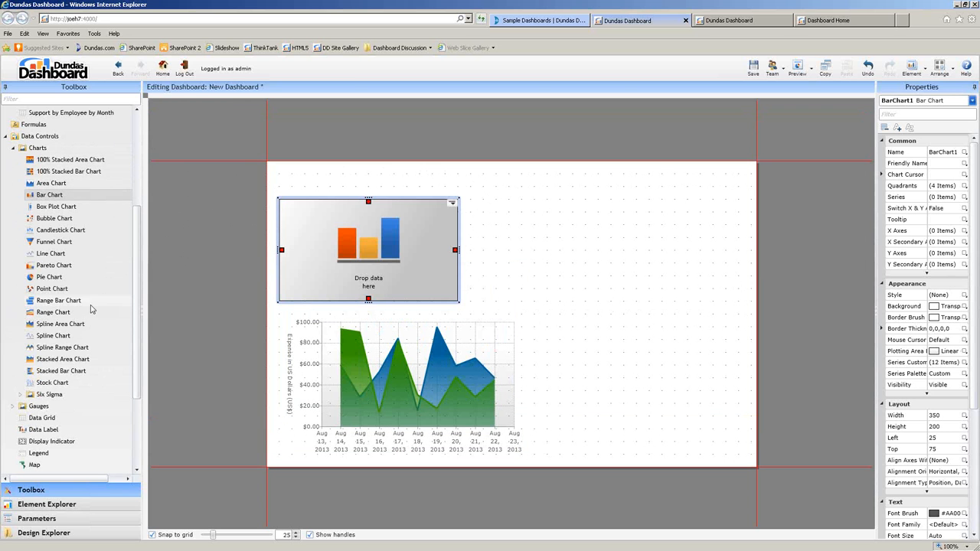
{"action": "left_click_drag", "start_coordinate": [42, 253], "coordinate": [557, 259]}
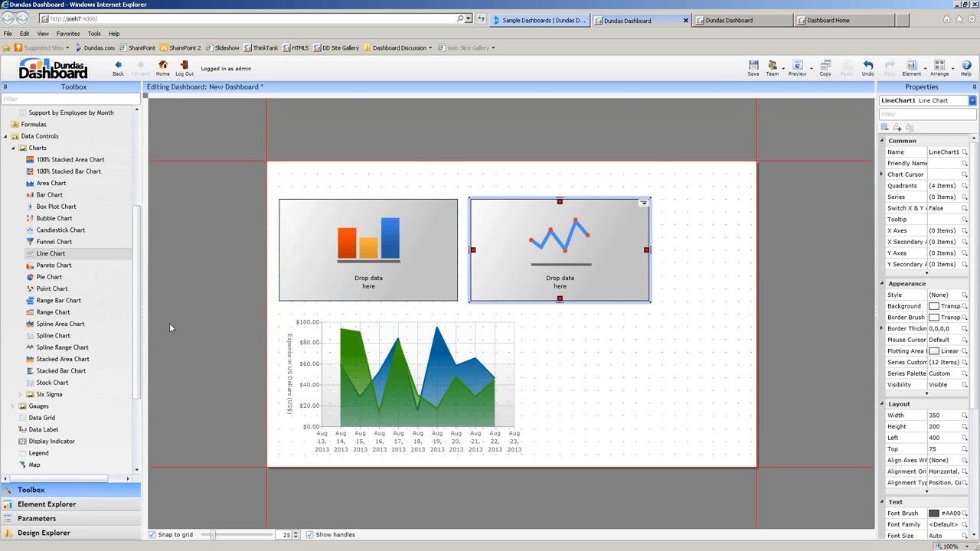
Drop the expense KPI onto the bar chart so it plots the expense data.
{"action": "scroll", "coordinate": [69, 306], "scroll_direction": "down", "scroll_amount": 4}
{"action": "left_click", "coordinate": [13, 291]}
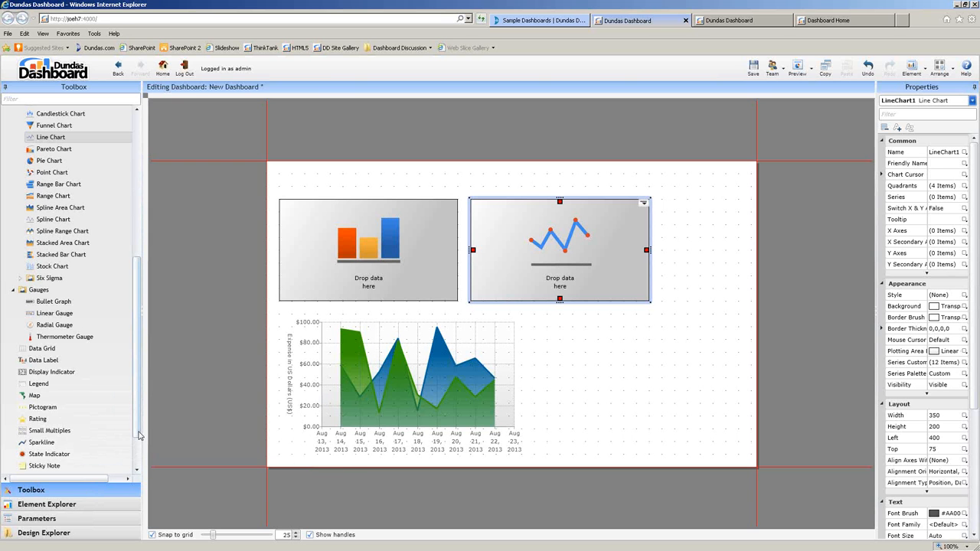
{"action": "left_click_drag", "start_coordinate": [139, 434], "coordinate": [138, 268]}
{"action": "left_click_drag", "start_coordinate": [70, 127], "coordinate": [390, 268]}
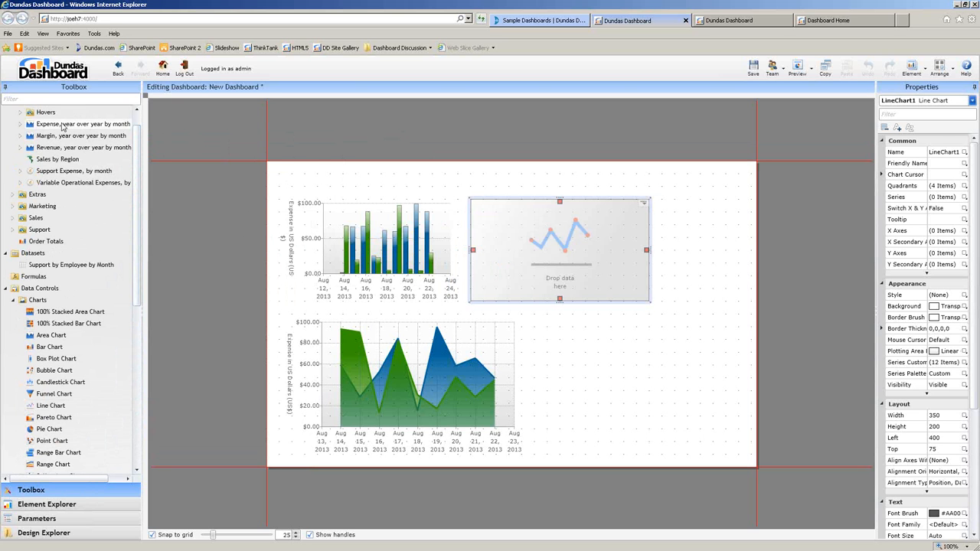
Plot the expense KPI in the line chart and widen the area chart to 712 by 267.
{"action": "left_click_drag", "start_coordinate": [571, 254], "coordinate": [572, 260]}
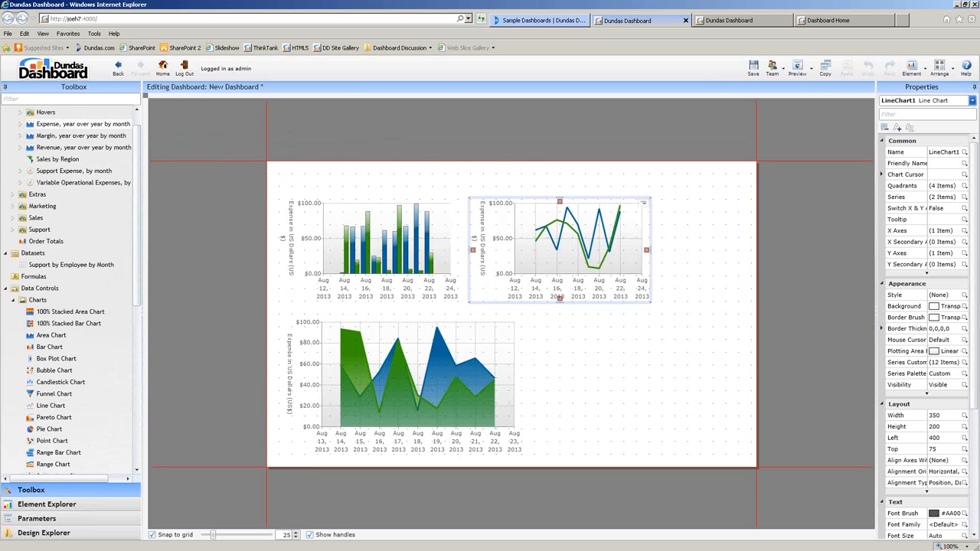
{"action": "left_click", "coordinate": [498, 384]}
{"action": "left_click_drag", "start_coordinate": [526, 391], "coordinate": [650, 391]}
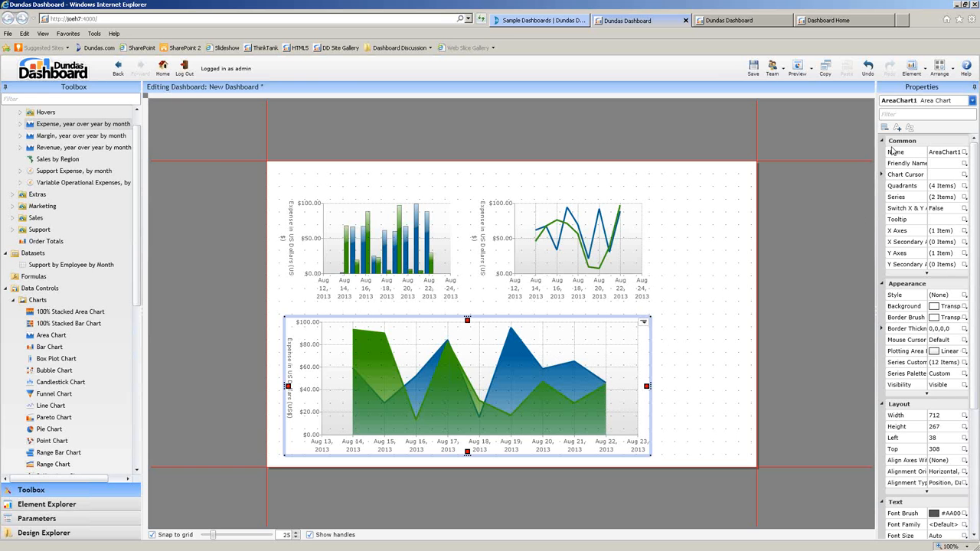
{"action": "left_click_drag", "start_coordinate": [876, 151], "coordinate": [780, 398]}
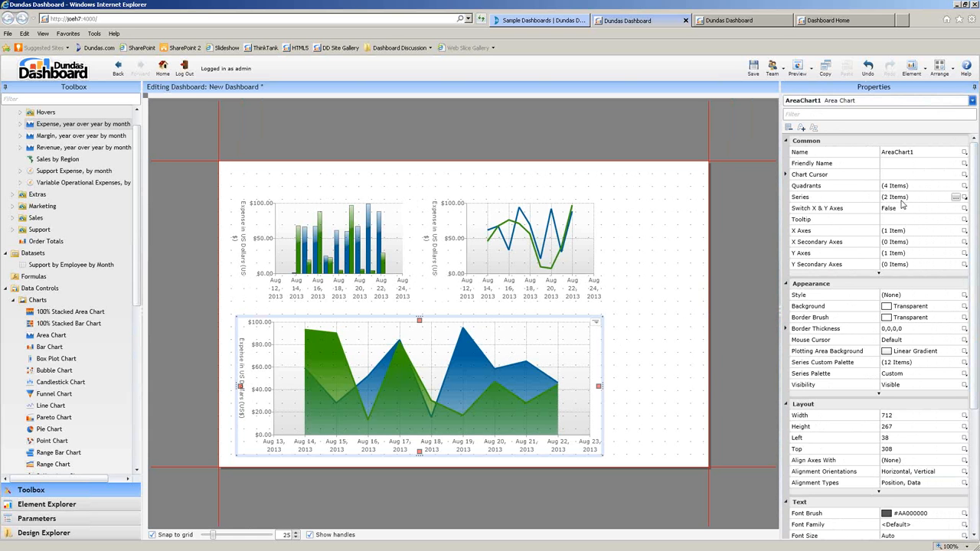
In the bottom chart's Series collection, set one series to Bar type with the Pillar skin.
{"action": "left_click", "coordinate": [955, 197]}
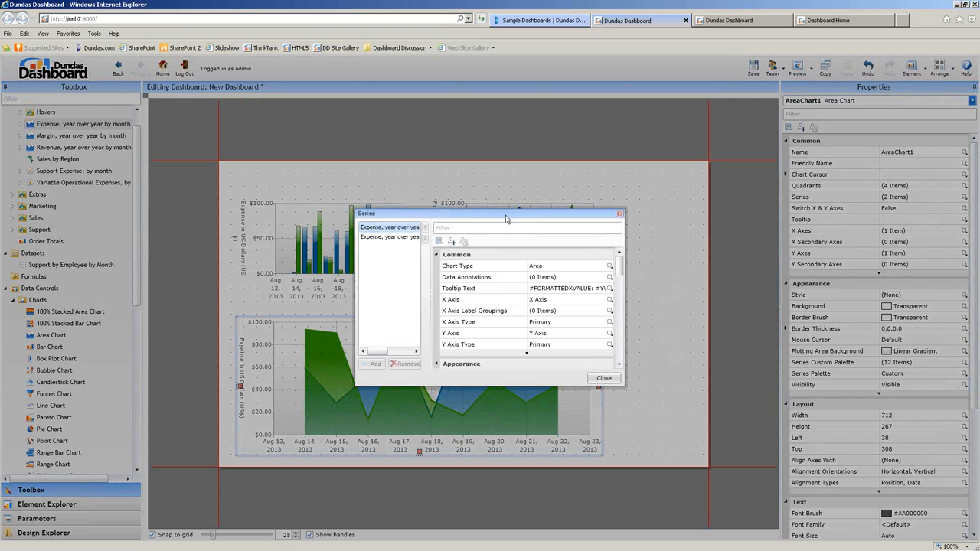
{"action": "left_click_drag", "start_coordinate": [505, 217], "coordinate": [654, 127]}
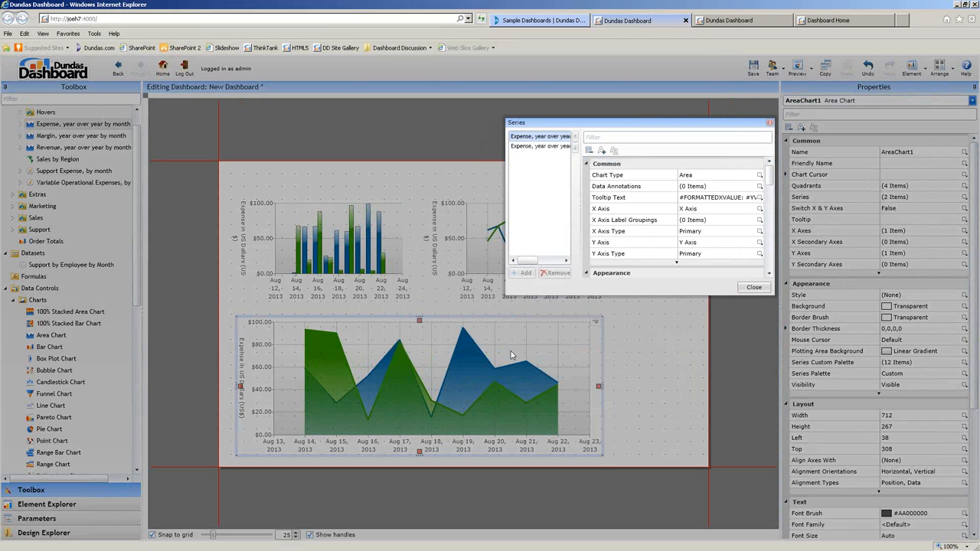
{"action": "left_click", "coordinate": [718, 178]}
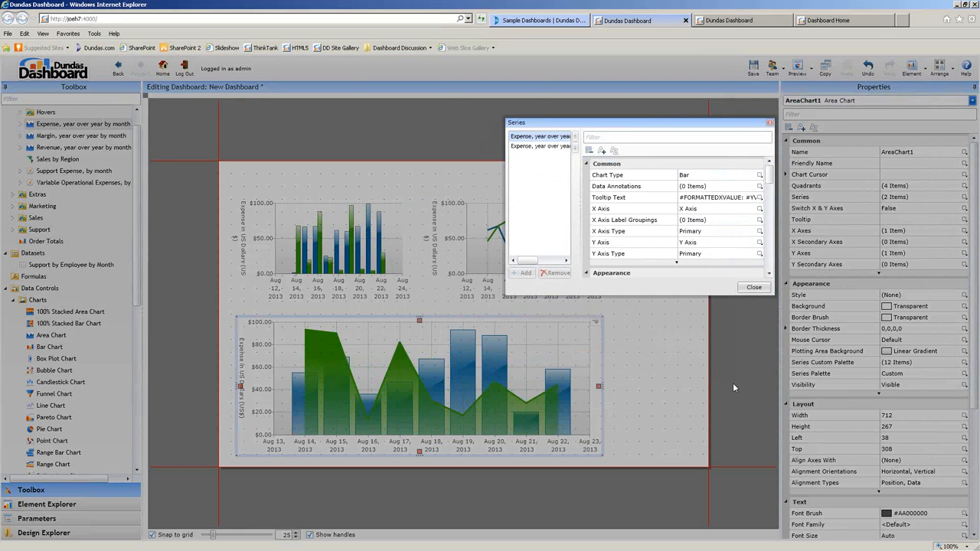
{"action": "scroll", "coordinate": [673, 222], "scroll_direction": "down", "scroll_amount": 3}
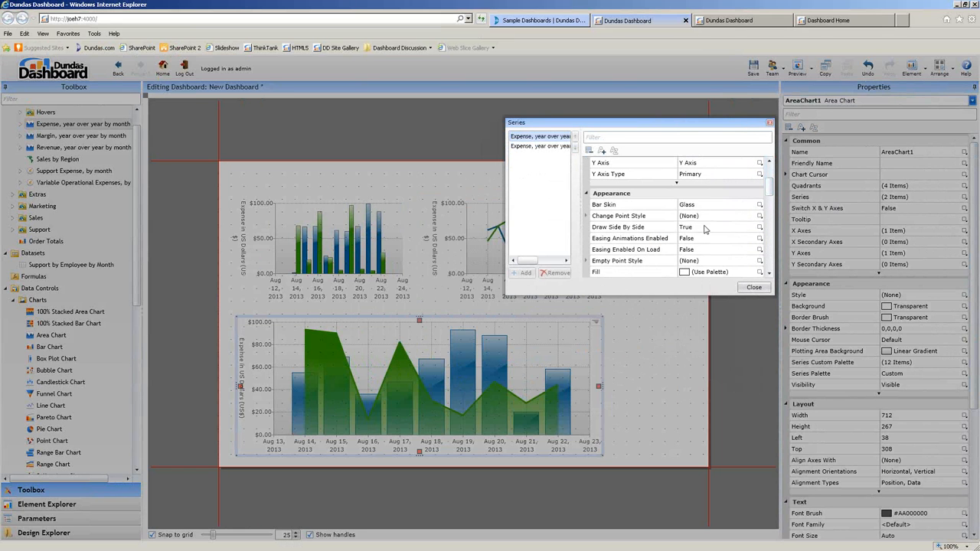
{"action": "left_click", "coordinate": [695, 205]}
{"action": "left_click", "coordinate": [688, 271]}
{"action": "left_click", "coordinate": [705, 209]}
{"action": "left_click", "coordinate": [703, 227]}
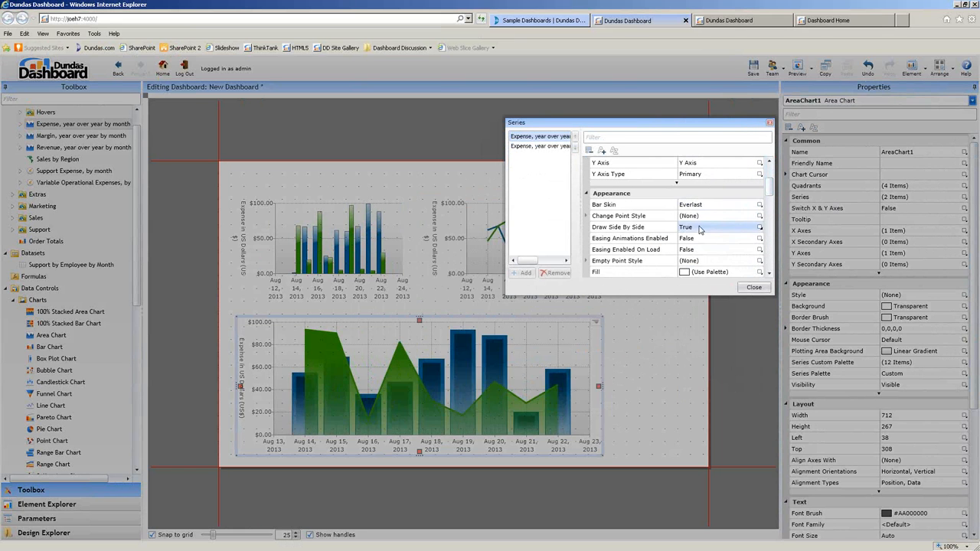
{"action": "left_click", "coordinate": [705, 210]}
{"action": "left_click", "coordinate": [701, 274]}
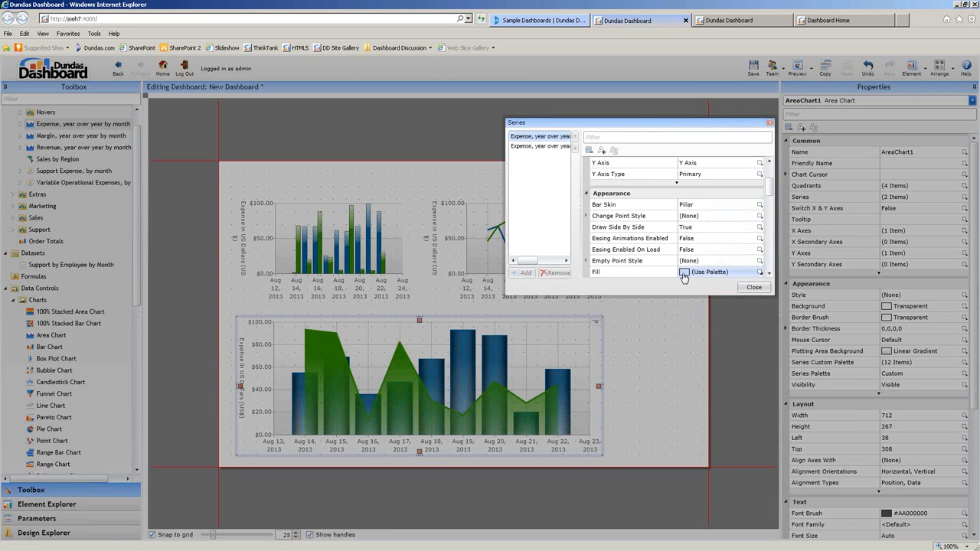
Fill the bars with a red, yellow and blue linear gradient and close the series editor.
{"action": "left_click", "coordinate": [683, 274]}
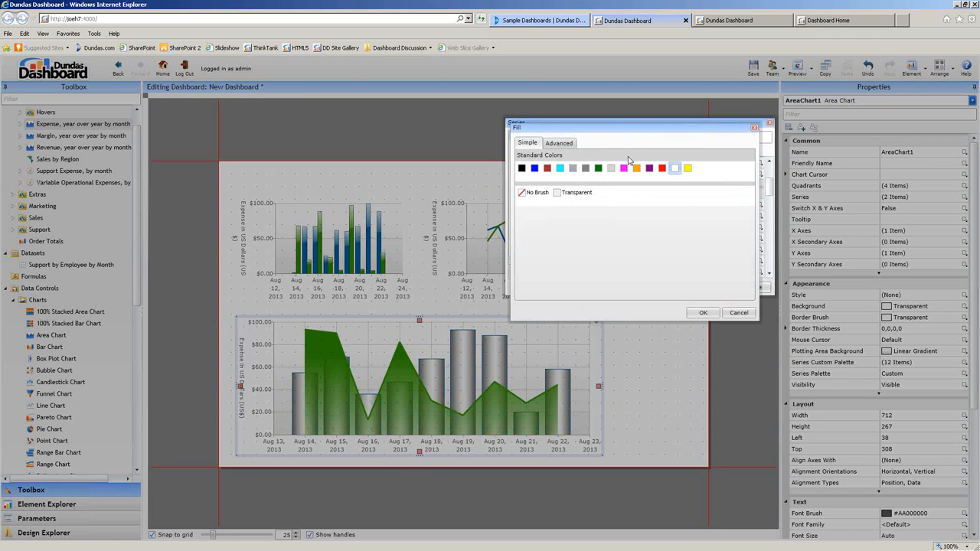
{"action": "left_click", "coordinate": [569, 144]}
{"action": "left_click", "coordinate": [597, 157]}
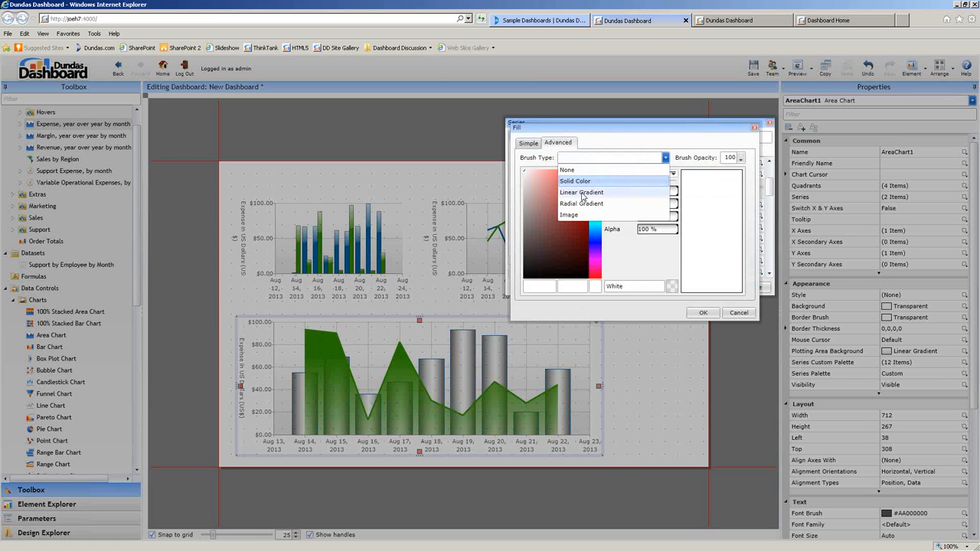
{"action": "left_click", "coordinate": [581, 192]}
{"action": "left_click_drag", "start_coordinate": [566, 232], "coordinate": [544, 219]}
{"action": "left_click", "coordinate": [742, 206]}
{"action": "left_click", "coordinate": [593, 257]}
{"action": "left_click", "coordinate": [660, 205]}
{"action": "left_click", "coordinate": [595, 228]}
{"action": "left_click", "coordinate": [700, 315]}
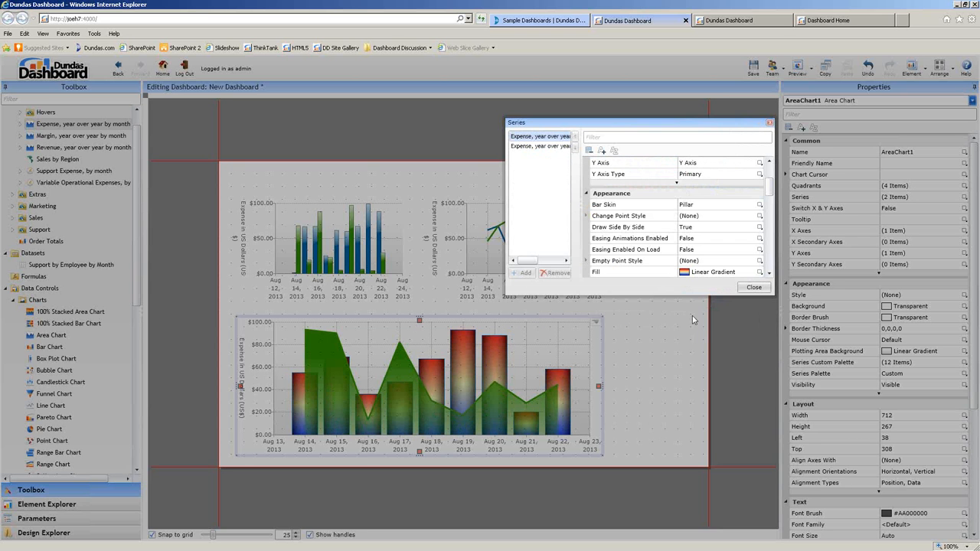
{"action": "left_click", "coordinate": [756, 292]}
{"action": "left_click", "coordinate": [659, 342]}
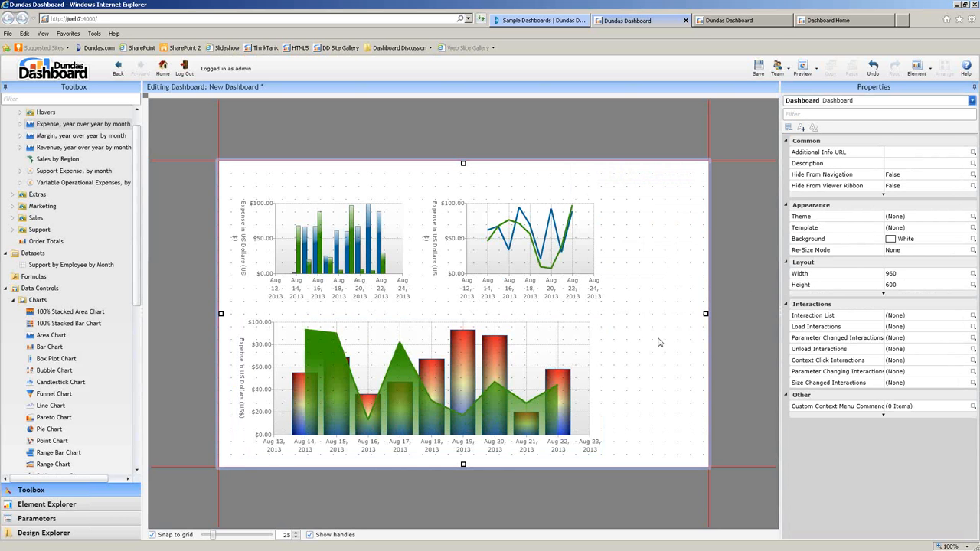
Set the dashboard Theme to Buenos Aires (Shared) after briefly trying Athens (Shared).
{"action": "left_click", "coordinate": [934, 215]}
{"action": "left_click", "coordinate": [901, 217]}
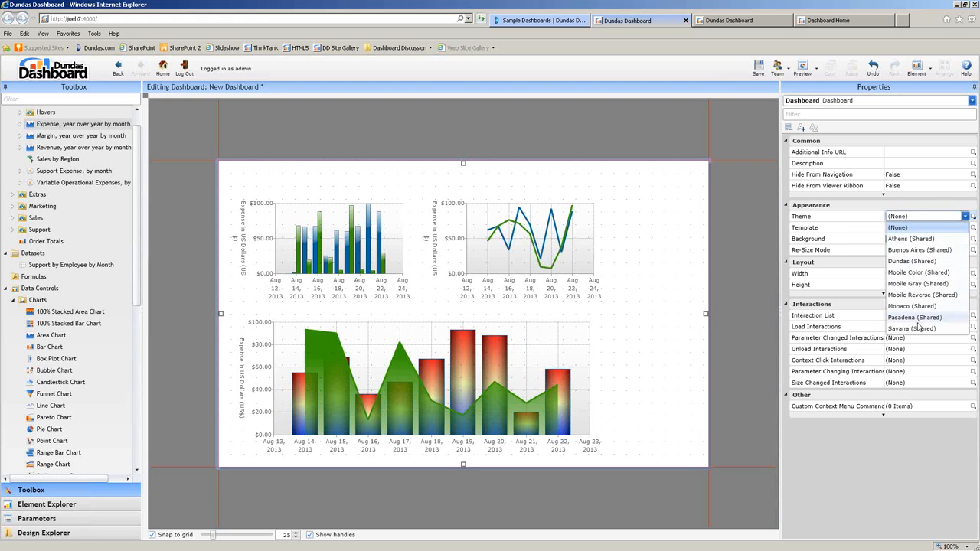
{"action": "left_click", "coordinate": [921, 239]}
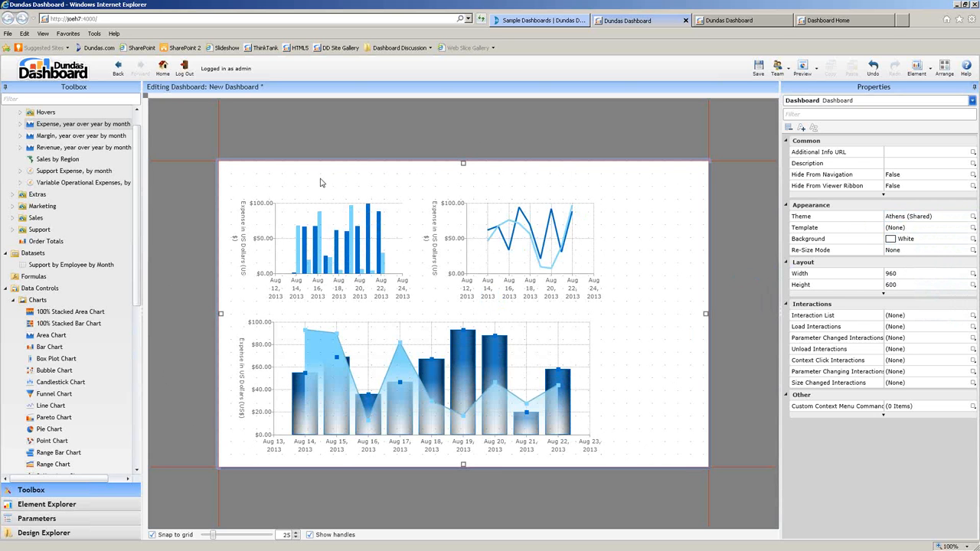
{"action": "left_click", "coordinate": [912, 217]}
{"action": "left_click", "coordinate": [917, 250]}
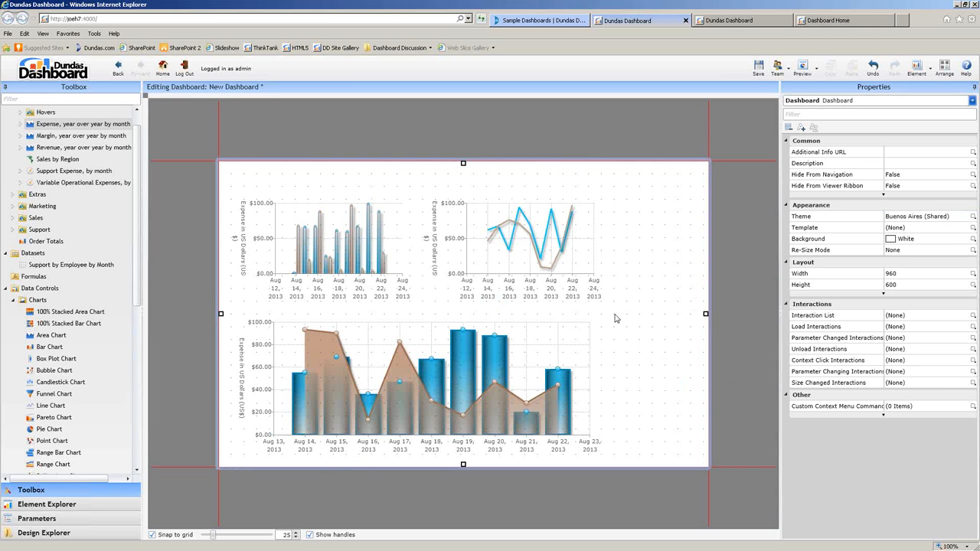
Save the dashboard, go Home, and choose Connect to Data for a new connector.
{"action": "left_click", "coordinate": [759, 70]}
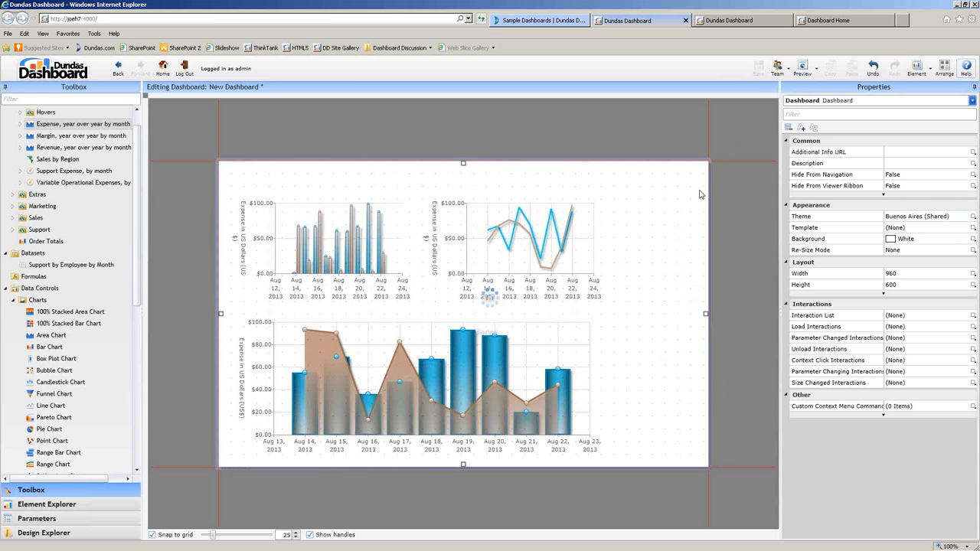
{"action": "left_click", "coordinate": [163, 68]}
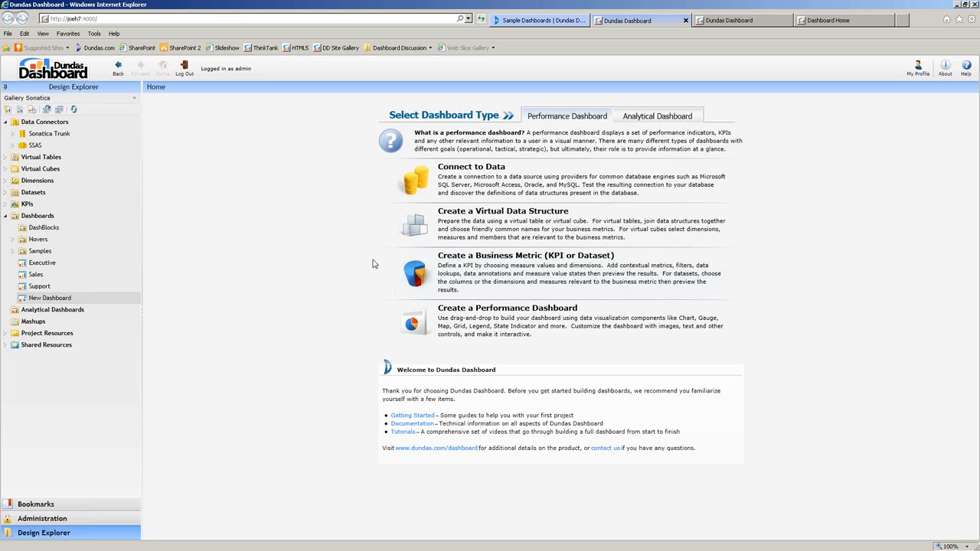
{"action": "left_click", "coordinate": [407, 178]}
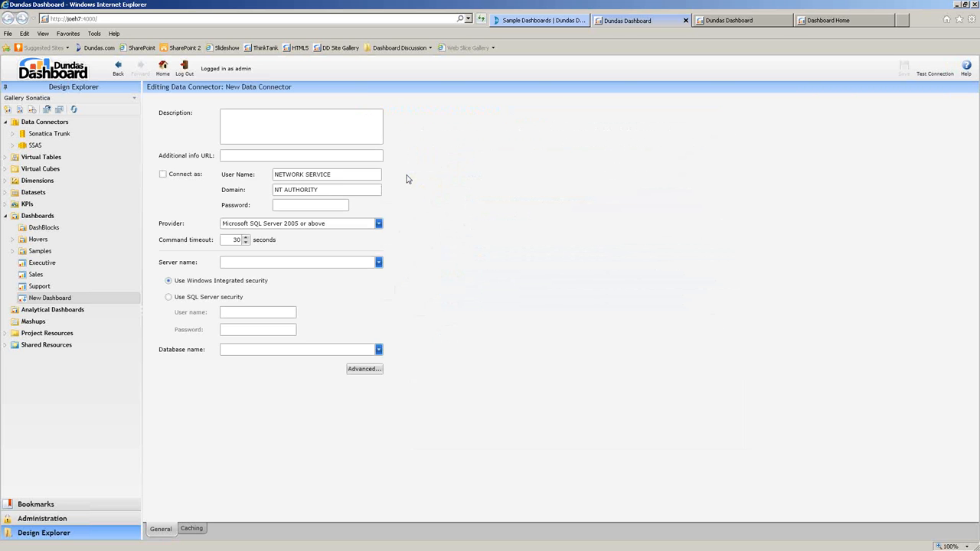
Choose Microsoft SQL Server 2005 or above, enter the server name, and set SQL Server login credentials.
{"action": "left_click", "coordinate": [378, 222]}
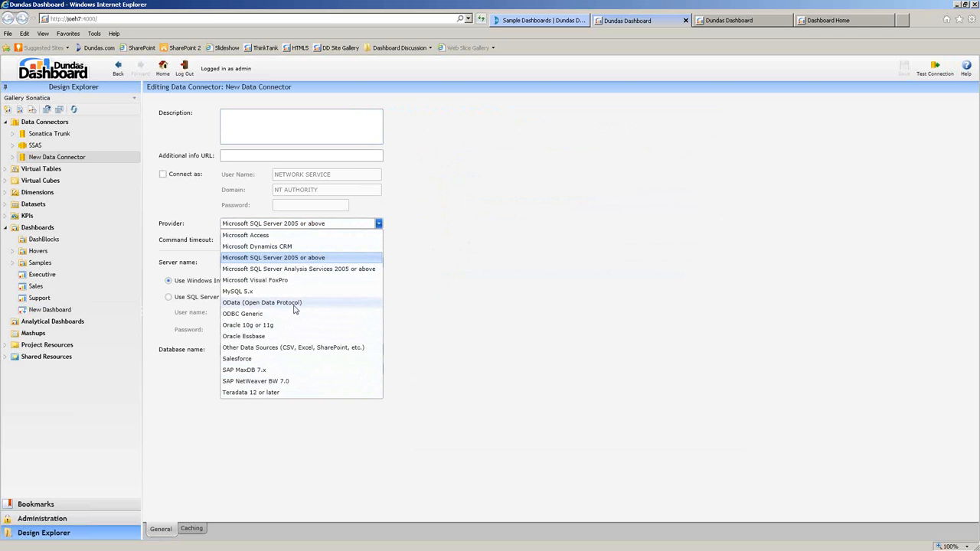
{"action": "left_click", "coordinate": [296, 259]}
{"action": "type", "text": "joeh7"}
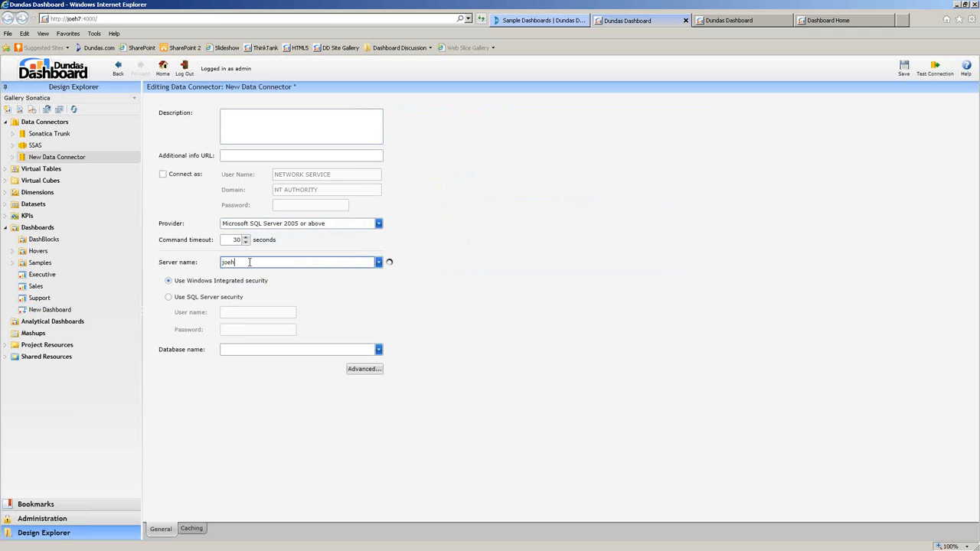
{"action": "left_click", "coordinate": [214, 298]}
{"action": "left_click", "coordinate": [254, 313]}
{"action": "type", "text": "passsistest"}
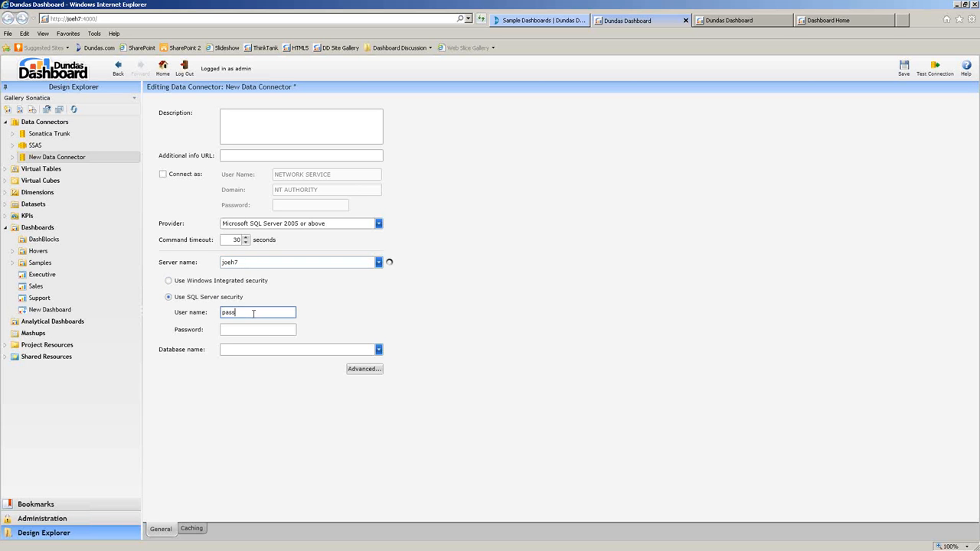
{"action": "key", "text": "Tab"}
{"action": "type", "text": "test"}
{"action": "key", "text": "Tab"}
Fix the user name typo, select the Sonatica2010-SQLSource database, and save the connector.
{"action": "type", "text": "son"}
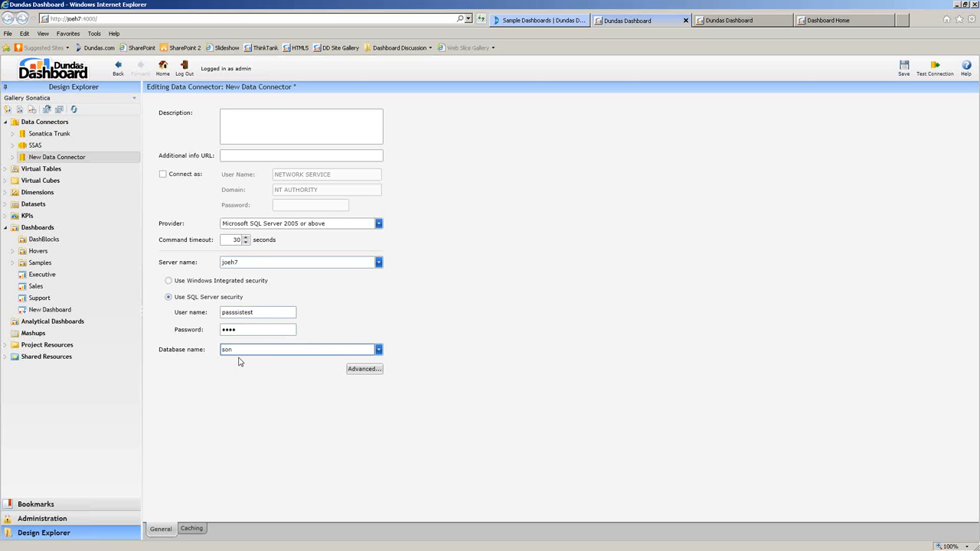
{"action": "key", "text": "BackSpace"}
{"action": "key", "text": "BackSpace"}
{"action": "double_click", "coordinate": [246, 311]}
{"action": "left_click", "coordinate": [247, 311]}
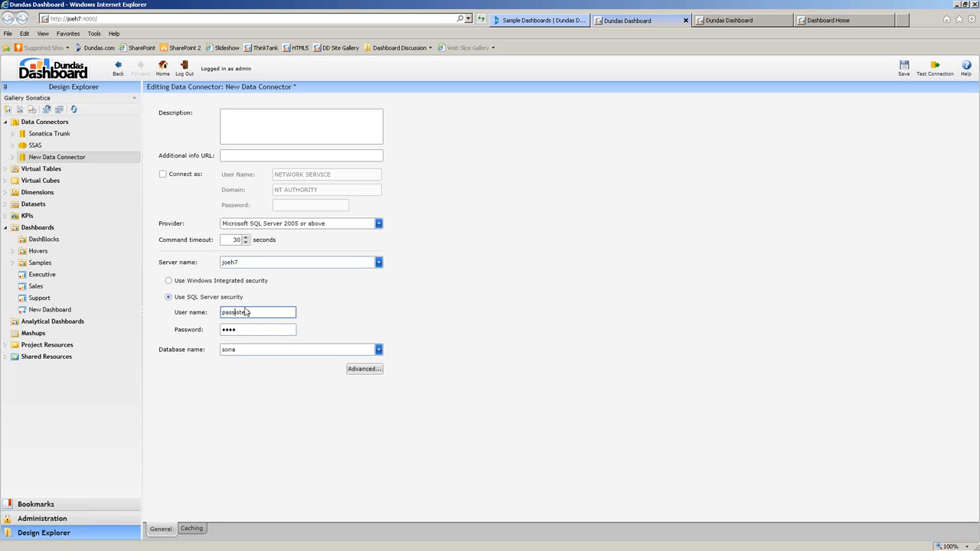
{"action": "key", "text": "BackSpace"}
{"action": "left_click", "coordinate": [378, 350]}
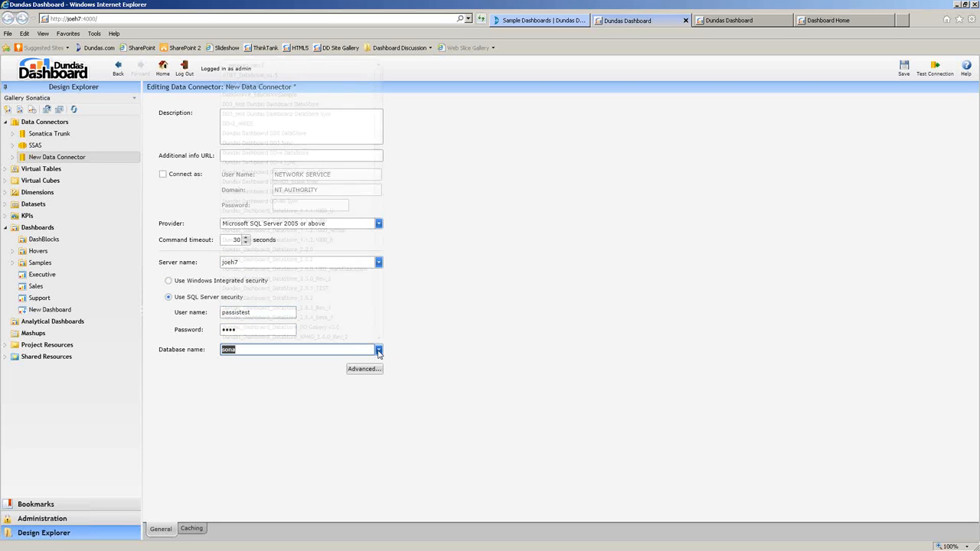
{"action": "type", "text": "So"}
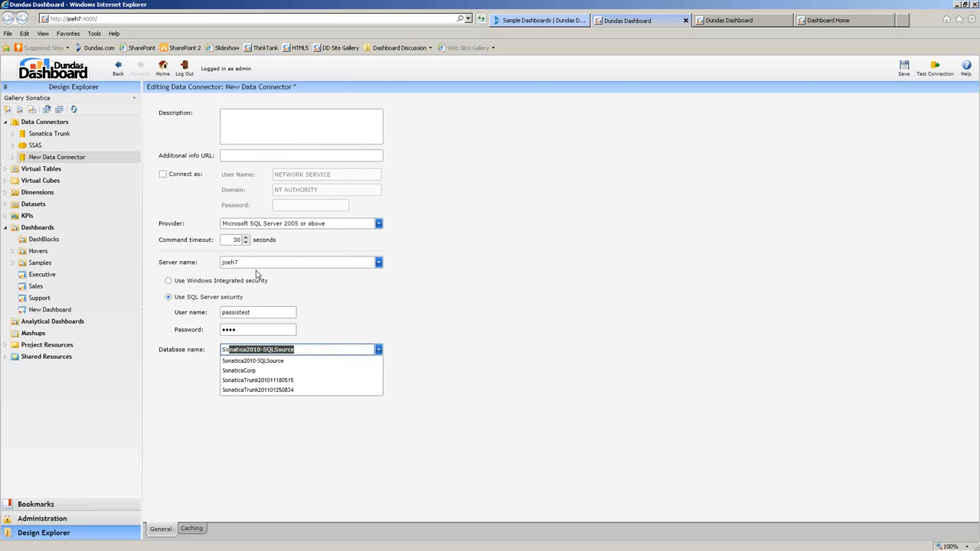
{"action": "type", "text": "n"}
{"action": "left_click", "coordinate": [264, 360]}
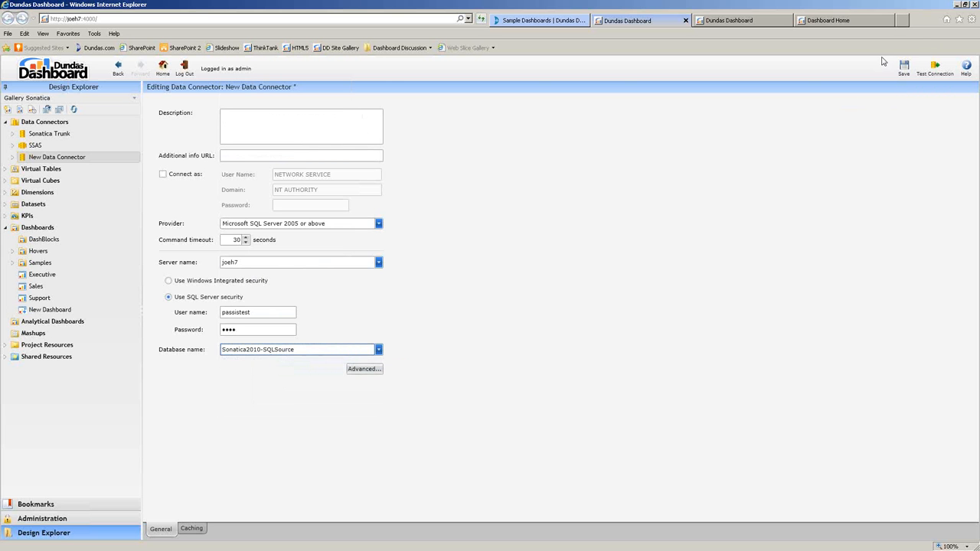
{"action": "left_click", "coordinate": [904, 69]}
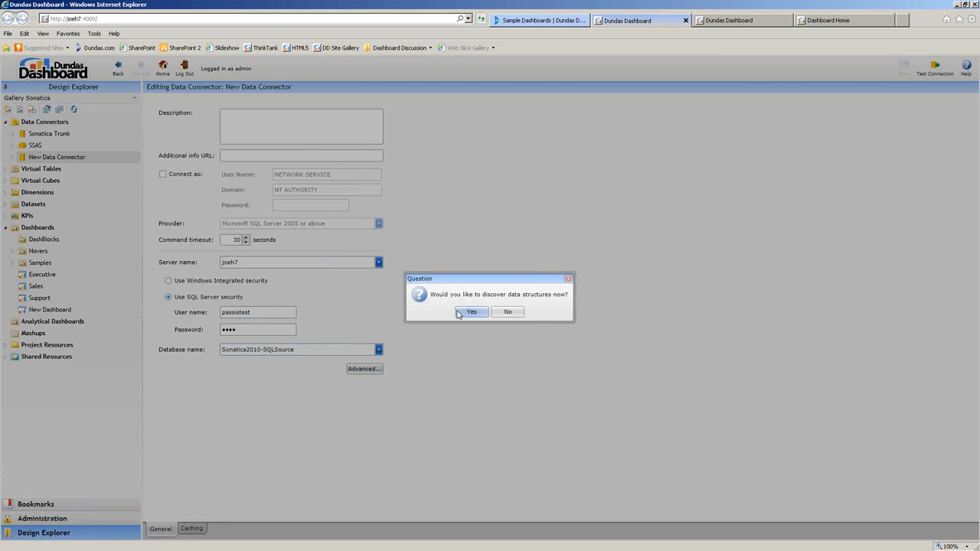
Confirm the data-structure discovery and inspect the new connector's Tables and Views lists.
{"action": "key", "text": "Return"}
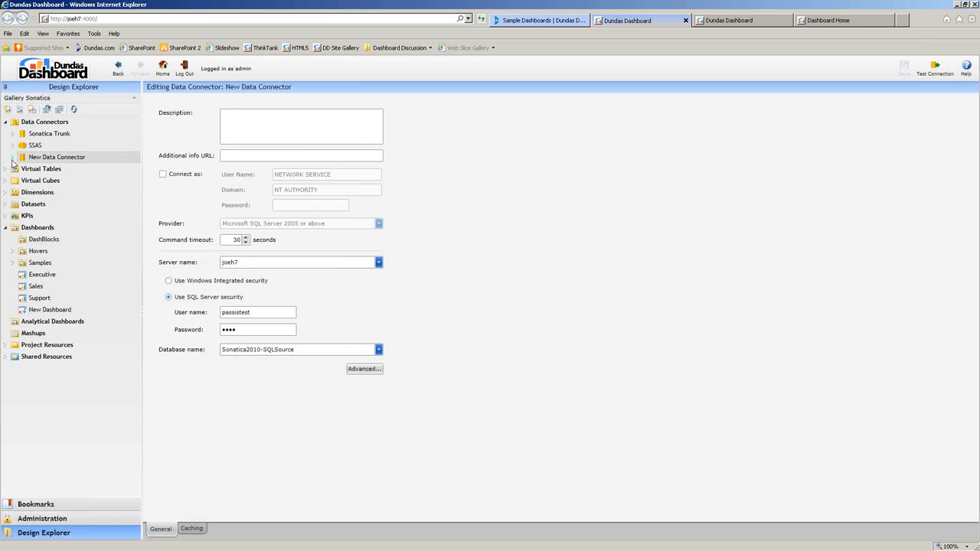
{"action": "left_click", "coordinate": [12, 157]}
{"action": "left_click", "coordinate": [21, 169]}
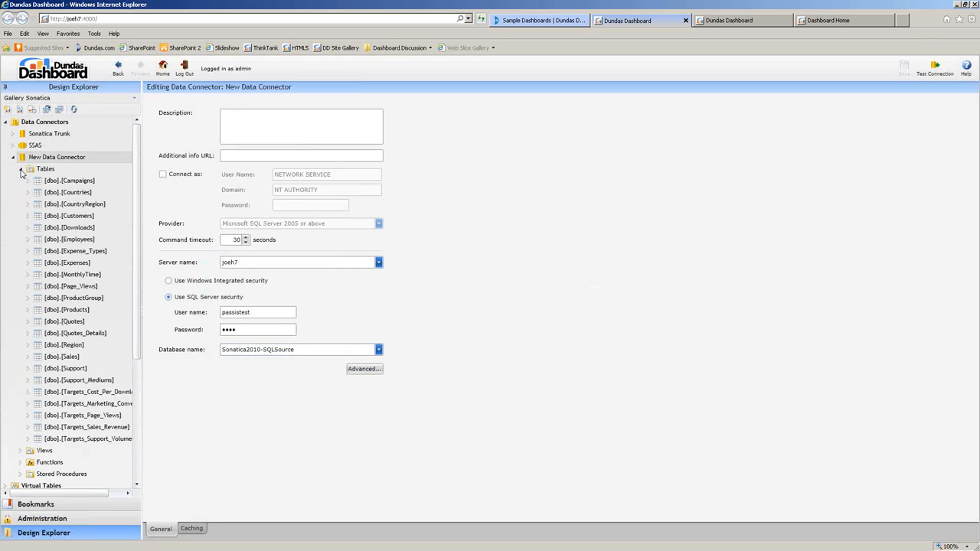
{"action": "left_click", "coordinate": [20, 169]}
{"action": "left_click", "coordinate": [20, 181]}
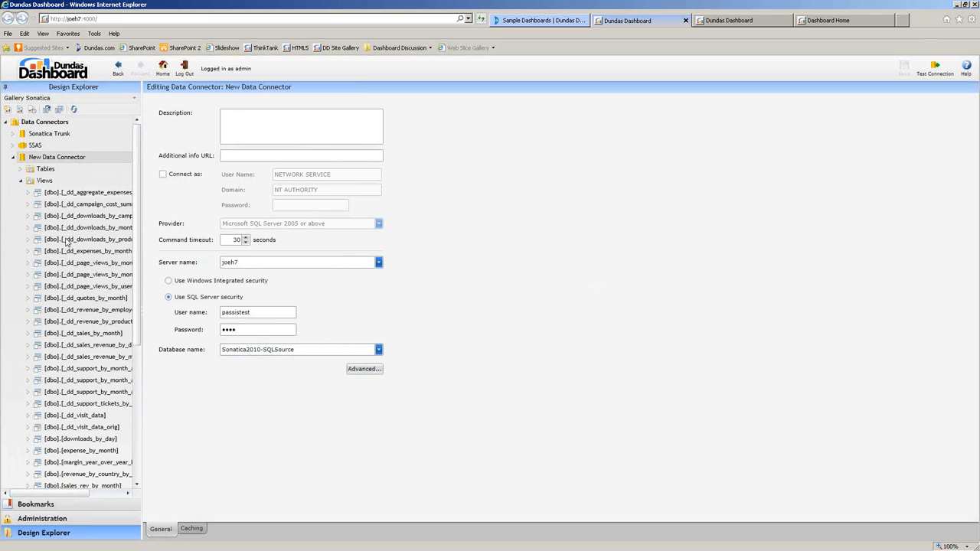
{"action": "left_click", "coordinate": [21, 181]}
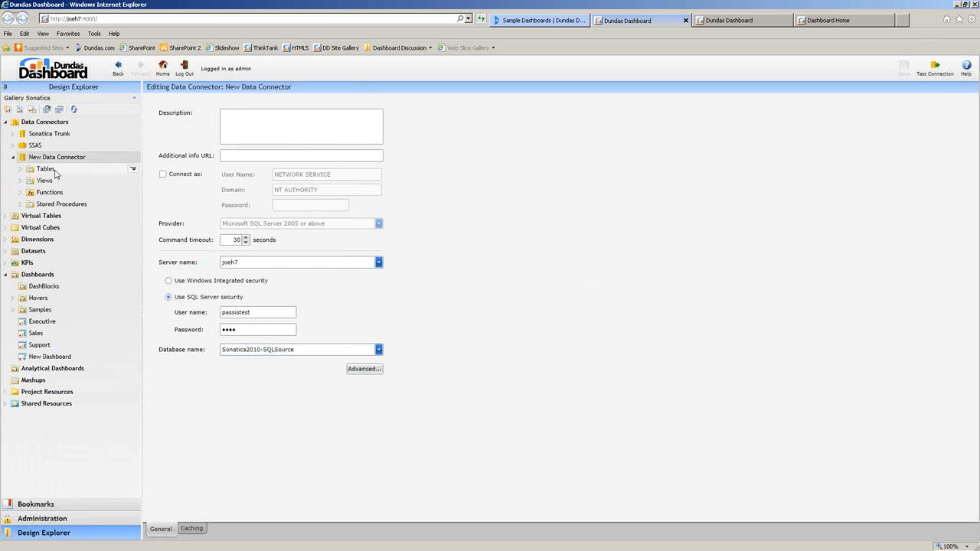
Rename the connector to 'Demonstration' and return to the Home page.
{"action": "left_click", "coordinate": [133, 157]}
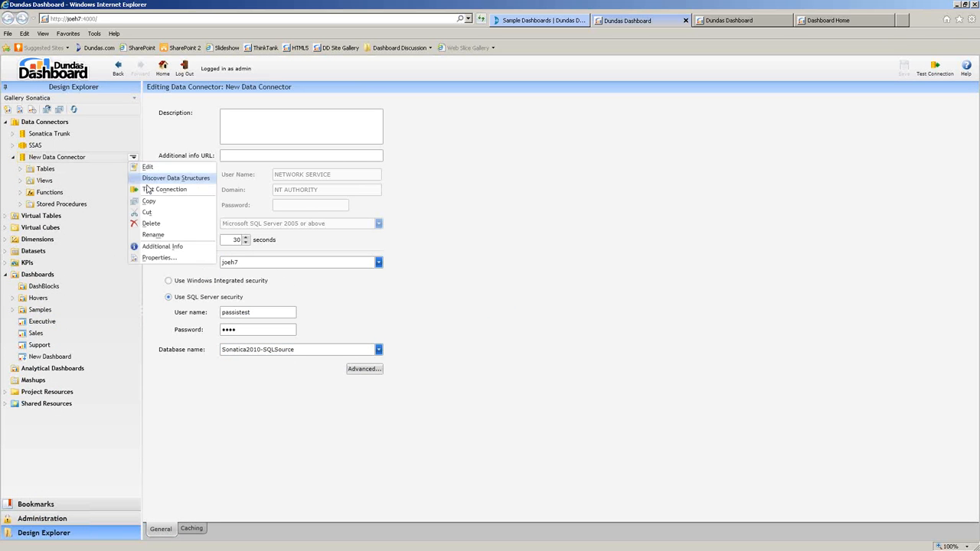
{"action": "left_click", "coordinate": [163, 236]}
{"action": "type", "text": "Deo"}
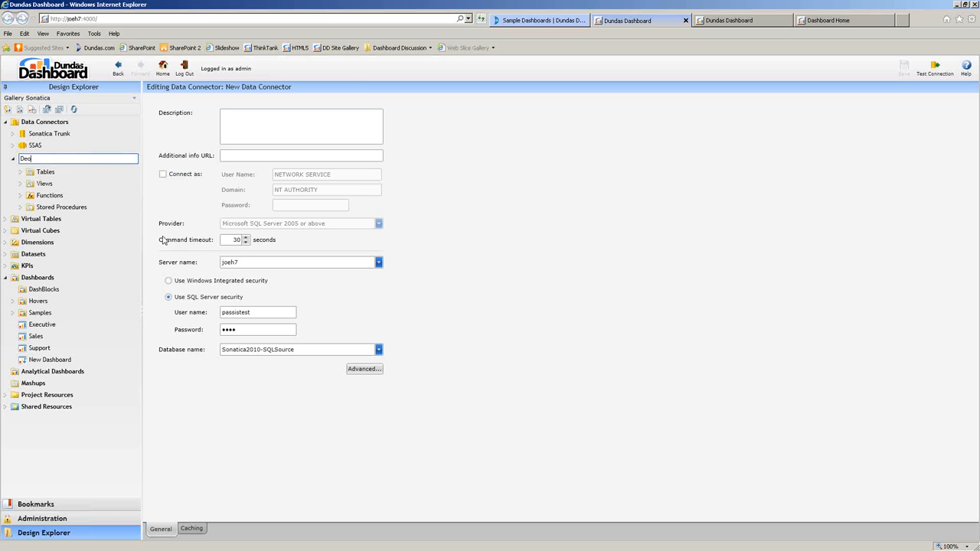
{"action": "type", "text": "onstration"}
{"action": "key", "text": "Return"}
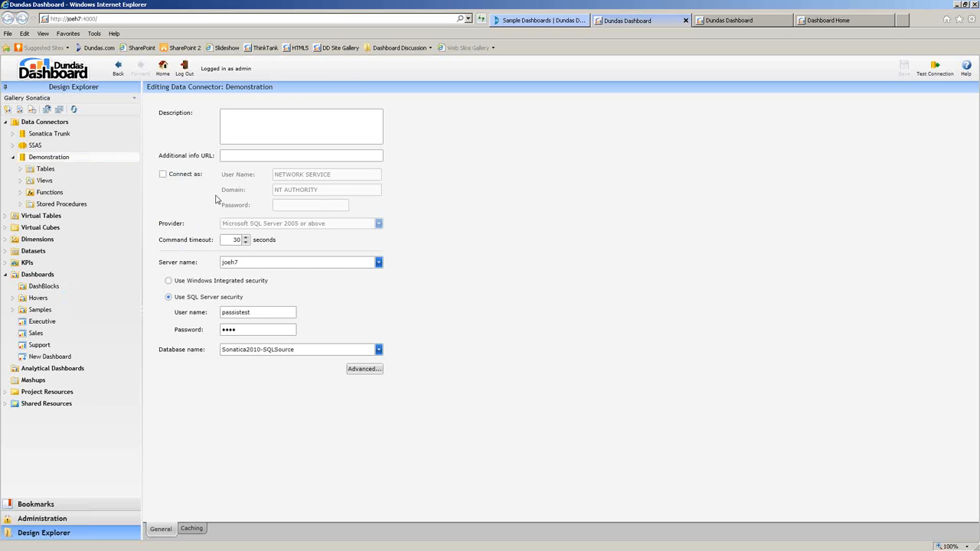
{"action": "left_click", "coordinate": [163, 68]}
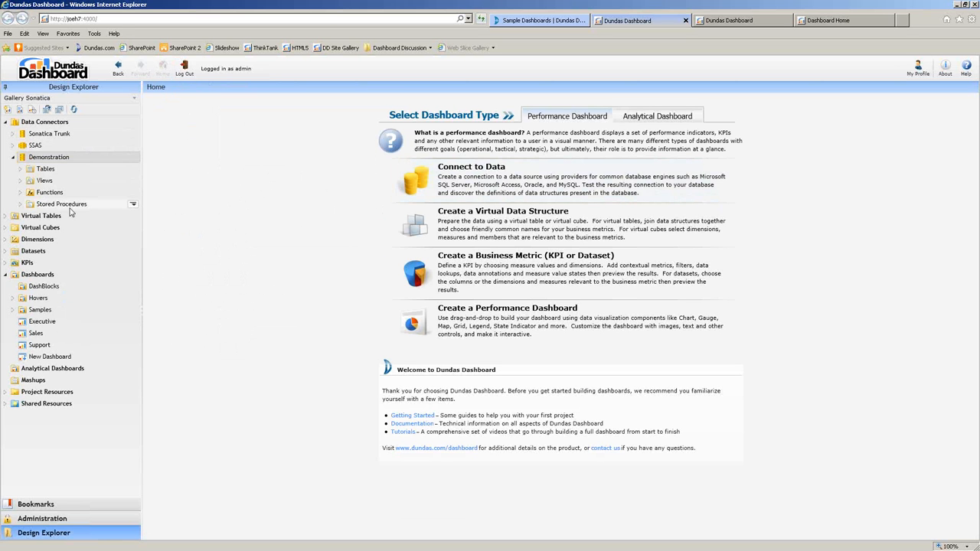
Start a new virtual table, comparing the types and settling on Standard.
{"action": "left_click", "coordinate": [441, 227]}
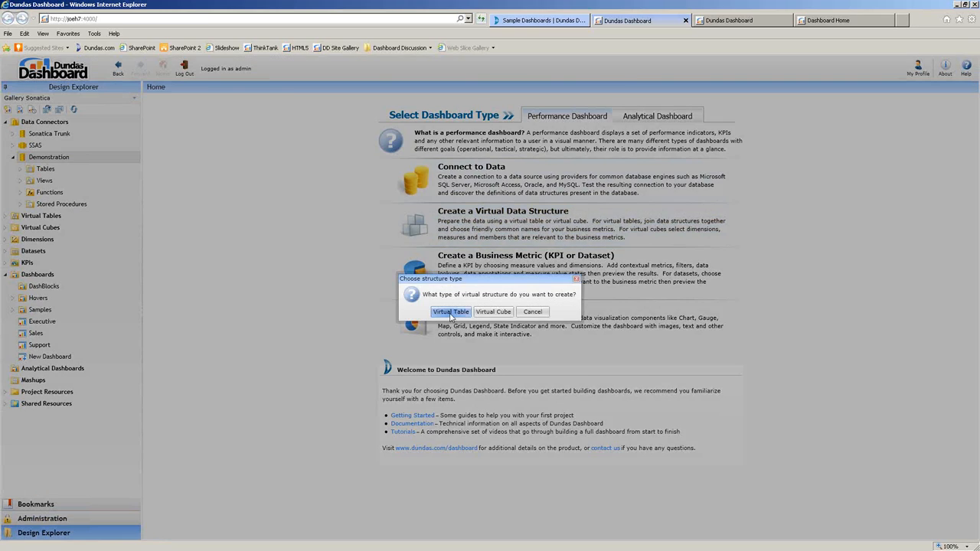
{"action": "left_click", "coordinate": [451, 316]}
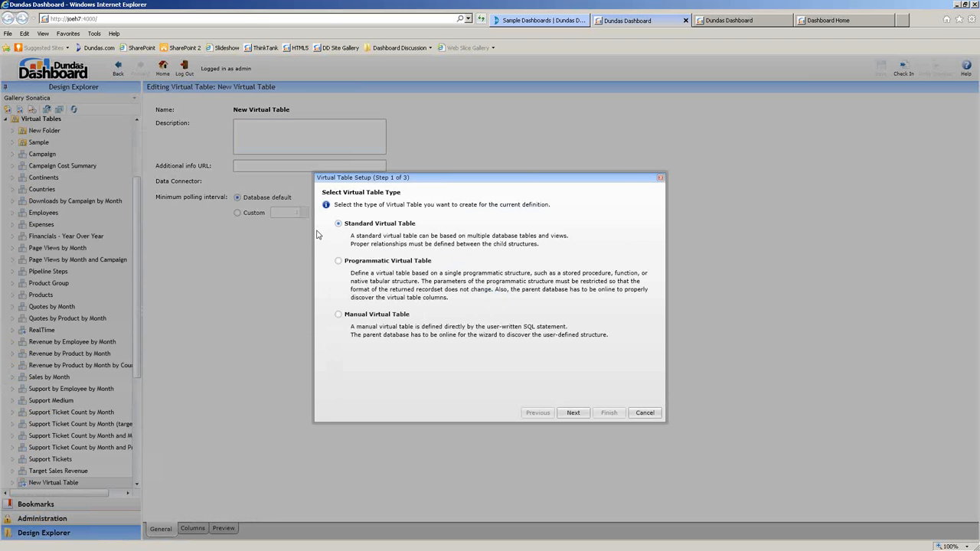
{"action": "left_click", "coordinate": [338, 314]}
{"action": "left_click", "coordinate": [338, 261]}
{"action": "left_click", "coordinate": [338, 223]}
{"action": "left_click", "coordinate": [580, 417]}
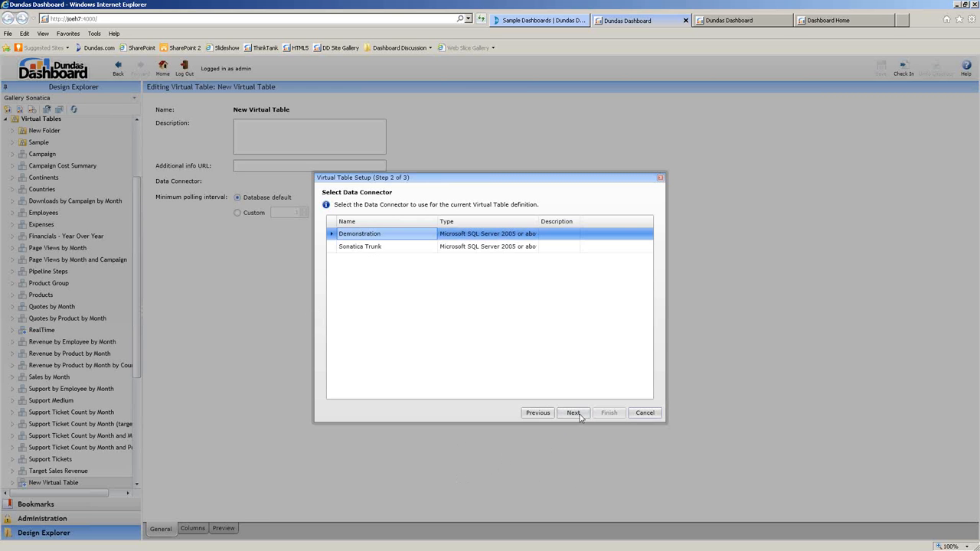
Use the Demonstration connector and include the _dd_revenue_by_product_by_month view, then finish.
{"action": "left_click", "coordinate": [582, 417]}
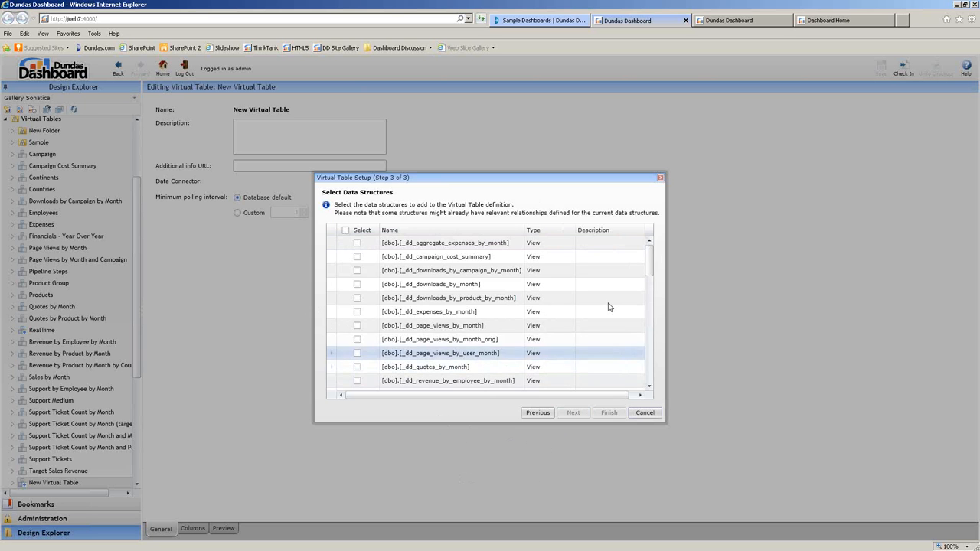
{"action": "left_click_drag", "start_coordinate": [652, 259], "coordinate": [655, 293]}
{"action": "scroll", "coordinate": [356, 345], "scroll_direction": "up", "scroll_amount": 1}
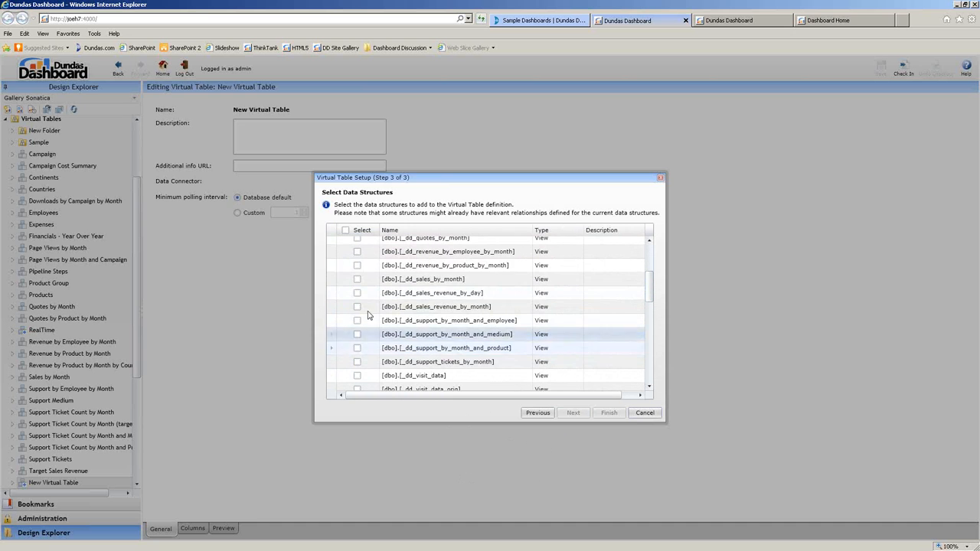
{"action": "left_click", "coordinate": [357, 266]}
{"action": "left_click", "coordinate": [358, 265]}
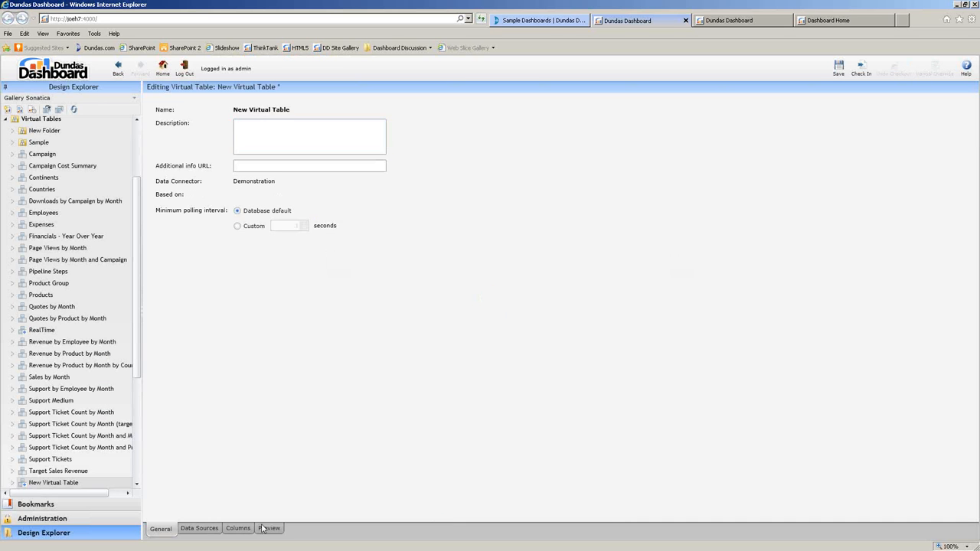
{"action": "left_click", "coordinate": [266, 529]}
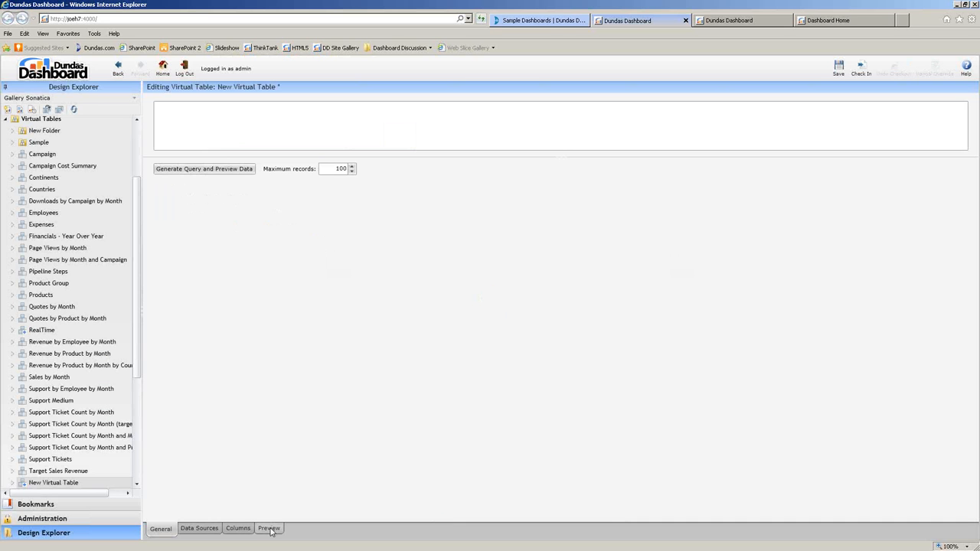
Generate the query, preview the virtual table's data, save it, and return home.
{"action": "left_click", "coordinate": [243, 172]}
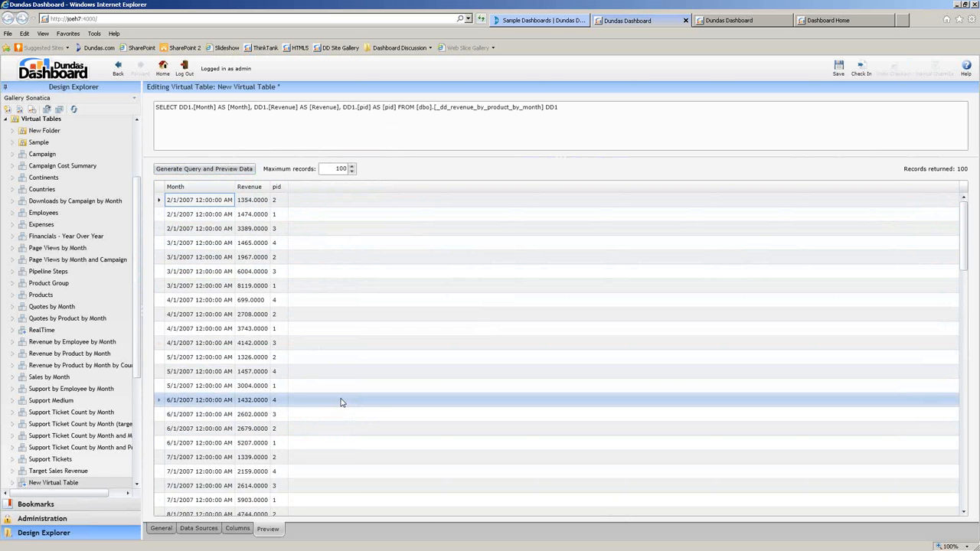
{"action": "left_click", "coordinate": [838, 67]}
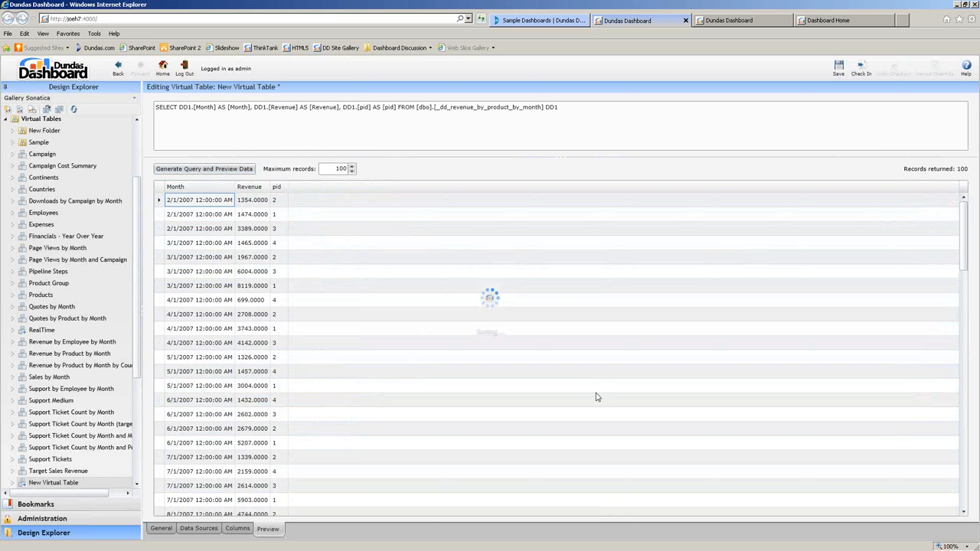
{"action": "left_click", "coordinate": [163, 69]}
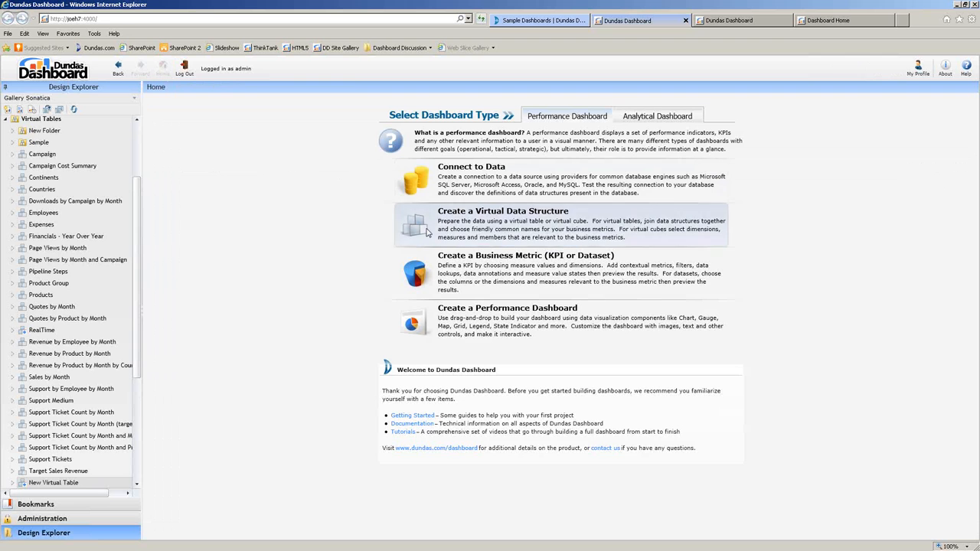
Expand New Virtual Table in the Design Explorer to show its Month, Revenue and pid columns.
{"action": "left_click_drag", "start_coordinate": [139, 331], "coordinate": [139, 384]}
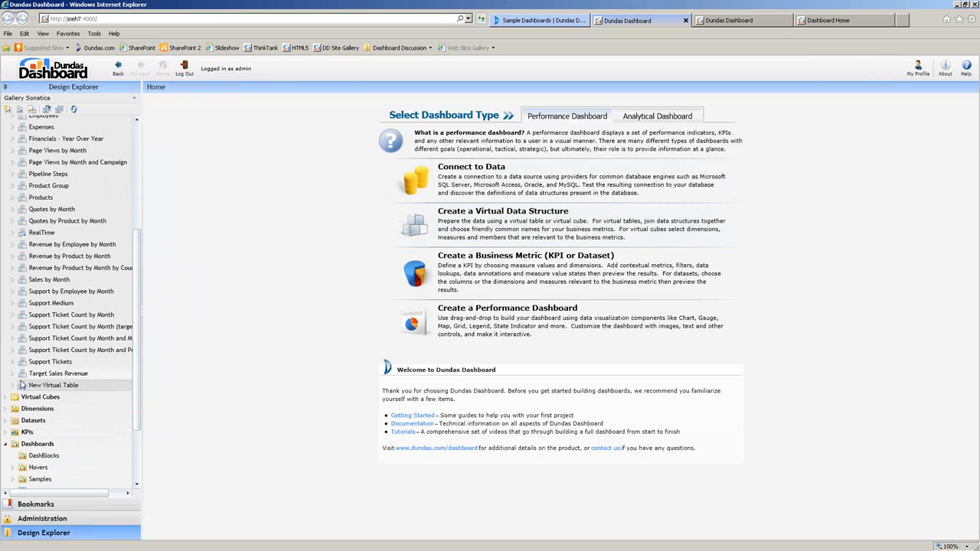
{"action": "left_click", "coordinate": [13, 385]}
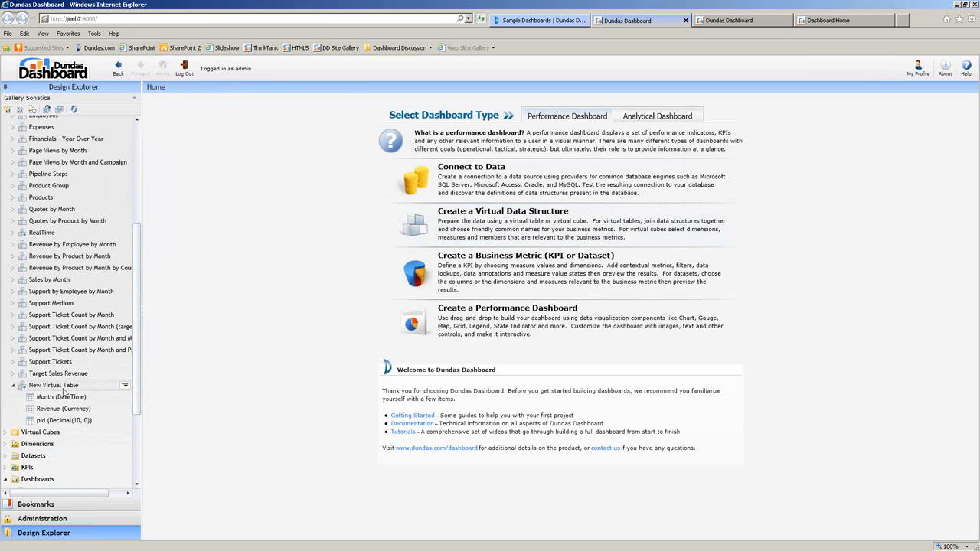
{"action": "left_click", "coordinate": [73, 389]}
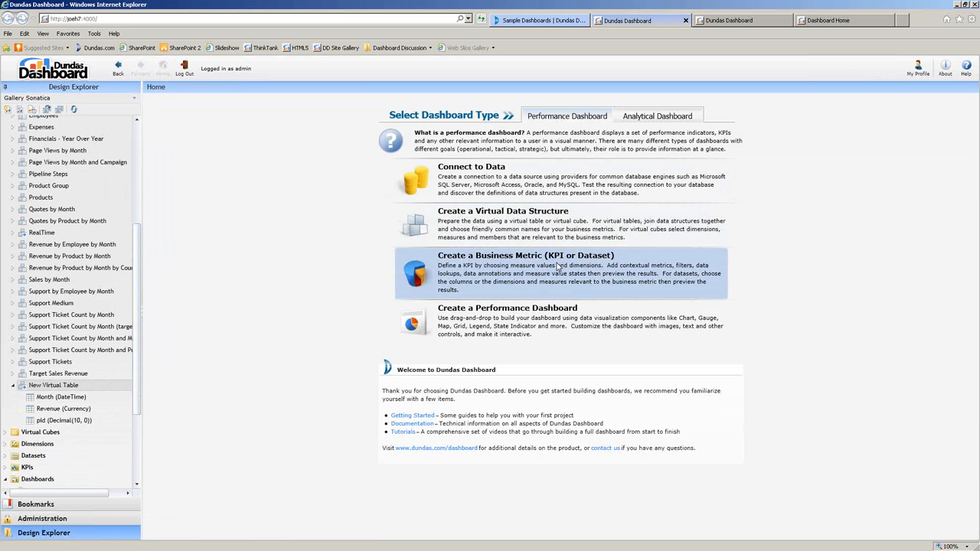
Create a KPI on New Virtual Table with summed Revenue and <Count> as measures.
{"action": "left_click", "coordinate": [451, 288]}
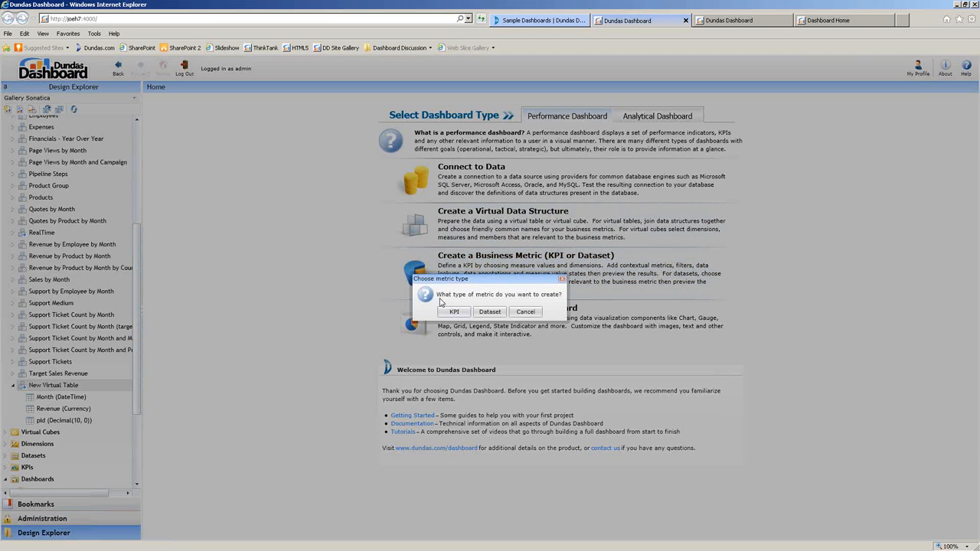
{"action": "left_click", "coordinate": [453, 312]}
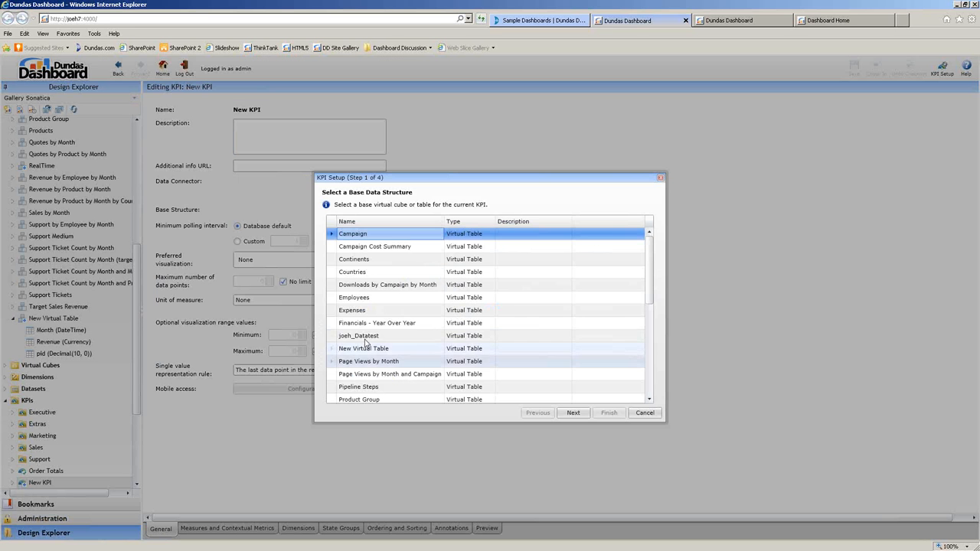
{"action": "left_click", "coordinate": [353, 350]}
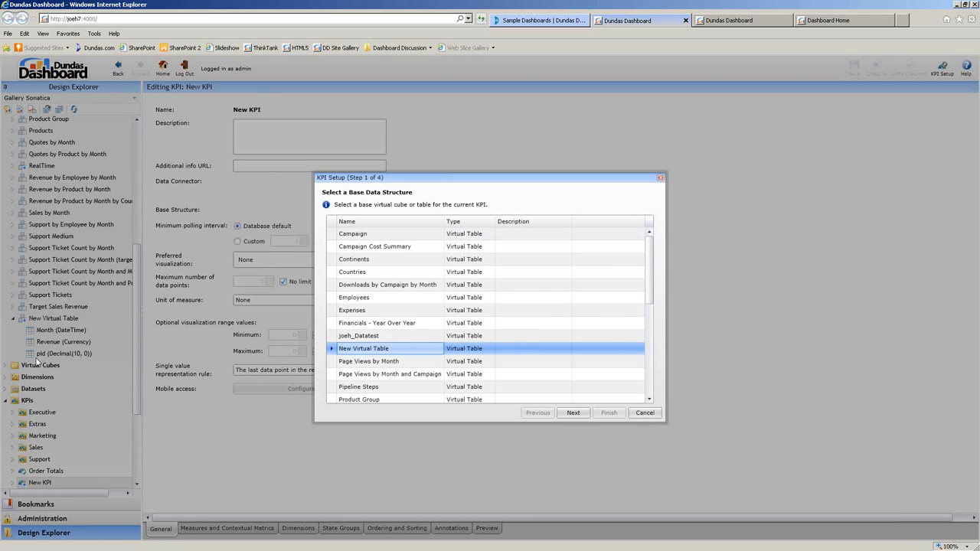
{"action": "left_click", "coordinate": [573, 414]}
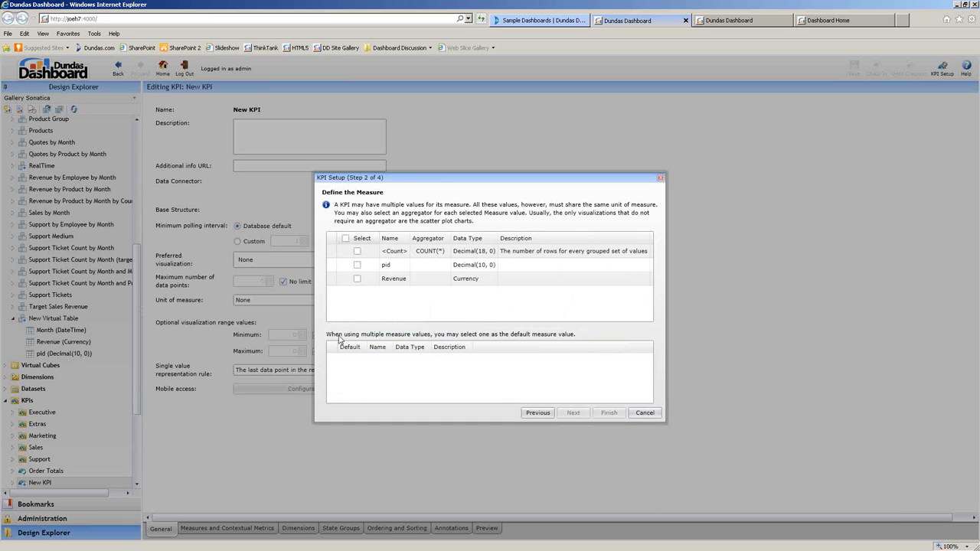
{"action": "left_click", "coordinate": [358, 279]}
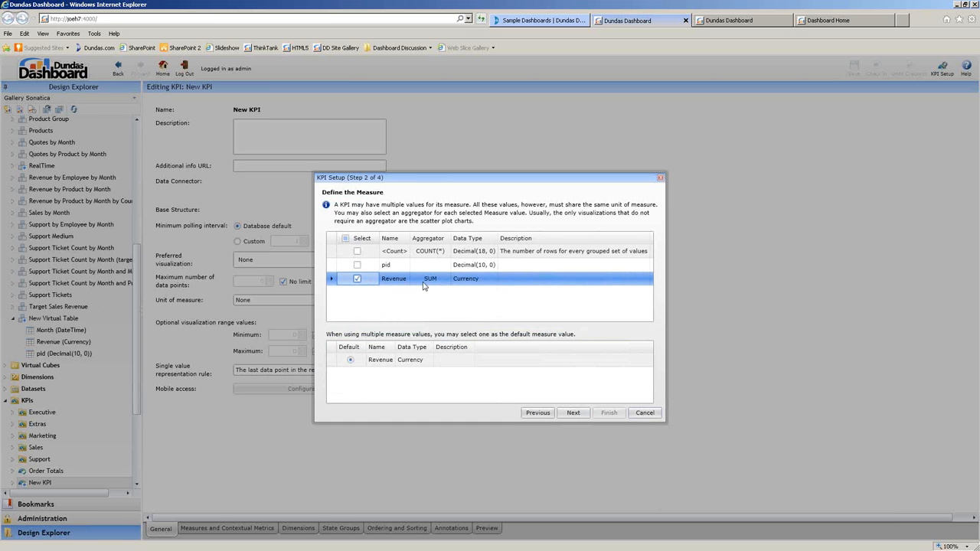
{"action": "left_click", "coordinate": [357, 251]}
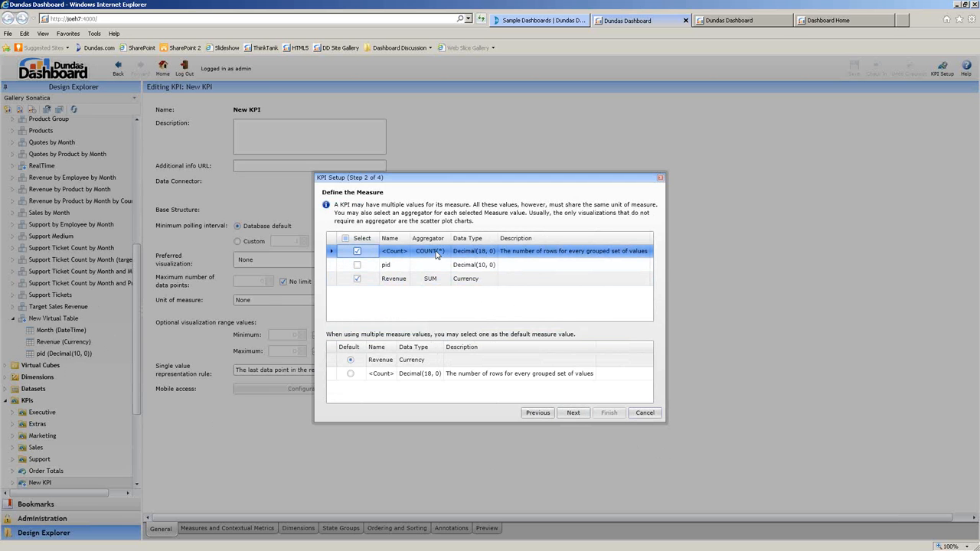
{"action": "left_click", "coordinate": [574, 413]}
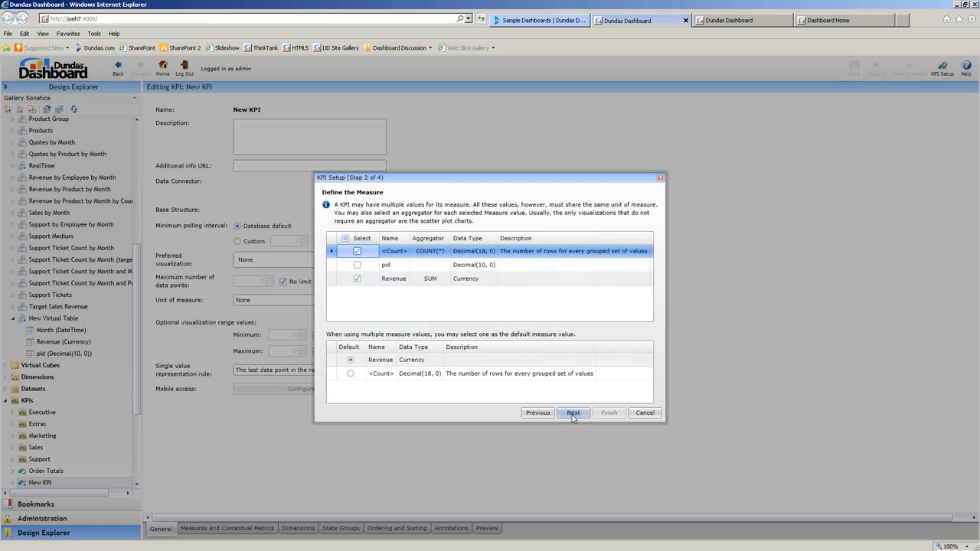
{"action": "left_click", "coordinate": [572, 413]}
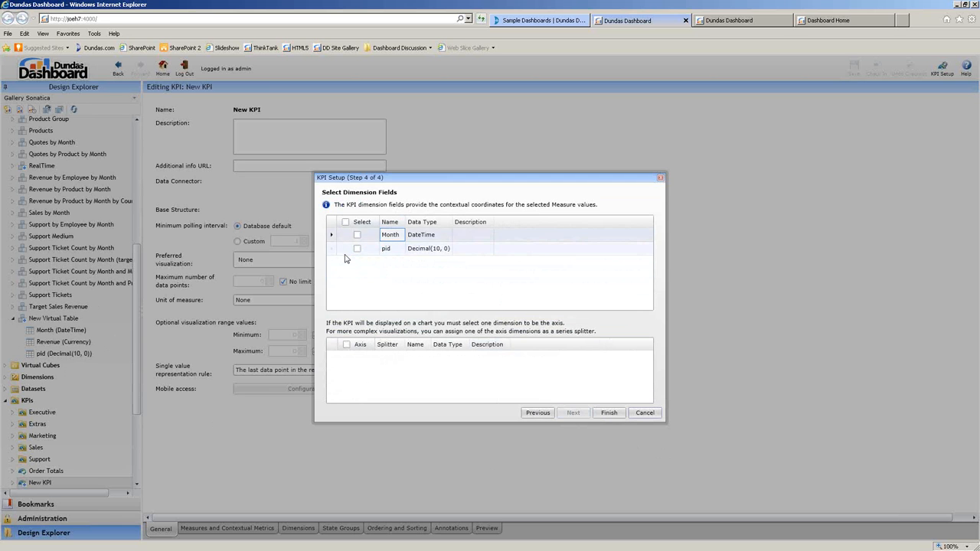
Add Month and pid as KPI dimensions, finish, and load the preview data.
{"action": "left_click", "coordinate": [357, 235]}
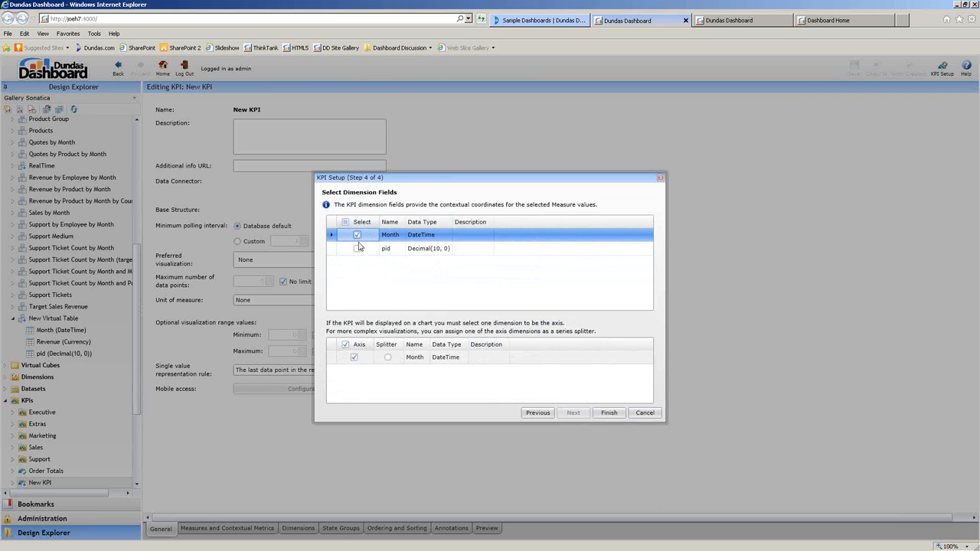
{"action": "left_click", "coordinate": [356, 248]}
{"action": "left_click", "coordinate": [608, 413]}
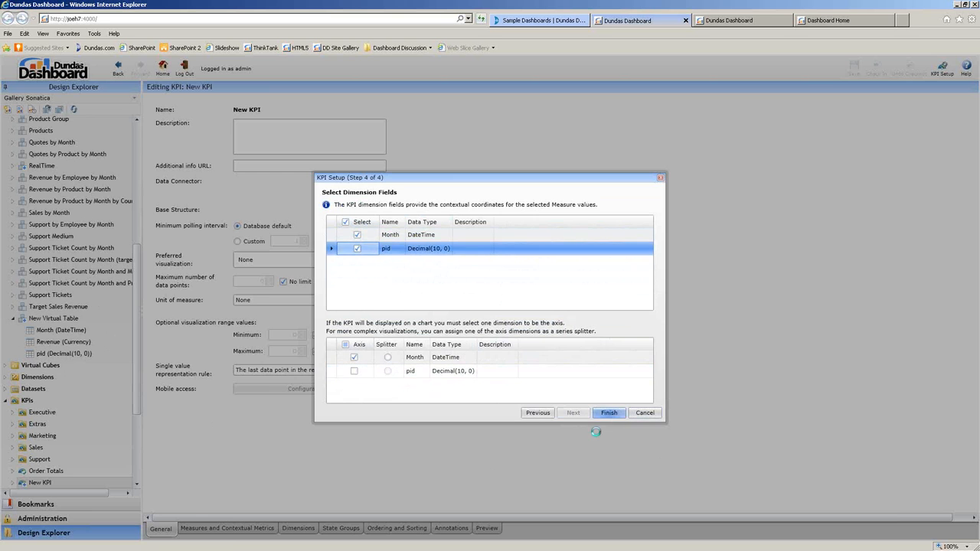
{"action": "left_click", "coordinate": [487, 528]}
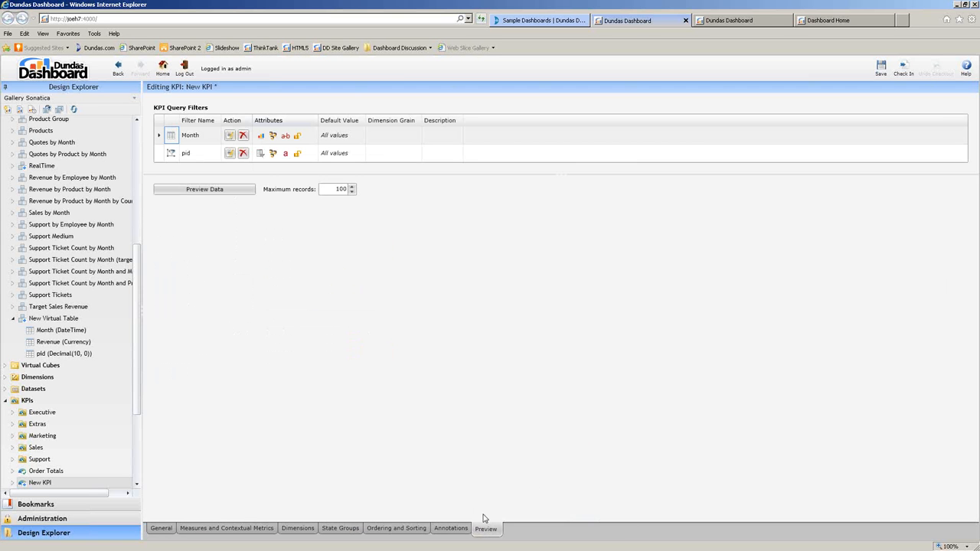
{"action": "left_click", "coordinate": [187, 190]}
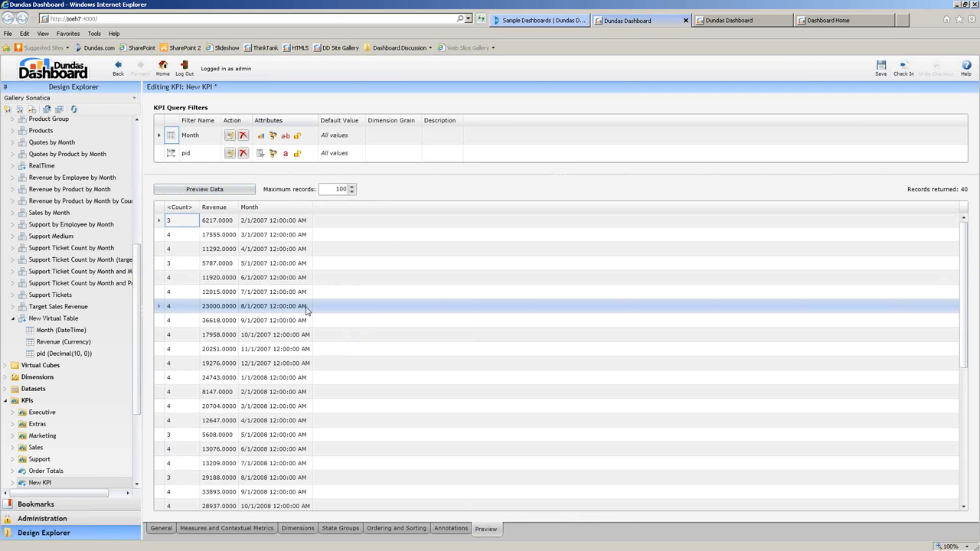
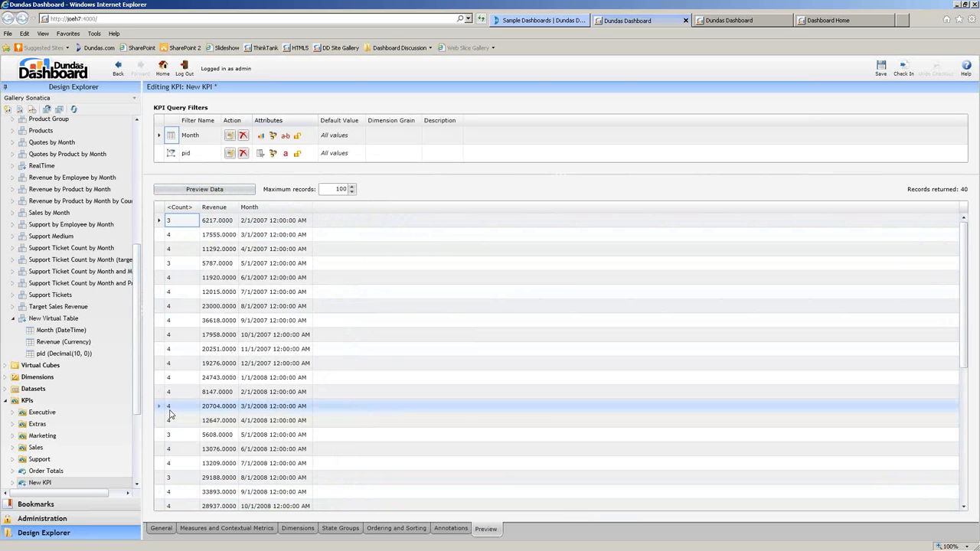
Assign Month to the Time dimension and check its hierarchy down to March 2008's days.
{"action": "left_click", "coordinate": [304, 529]}
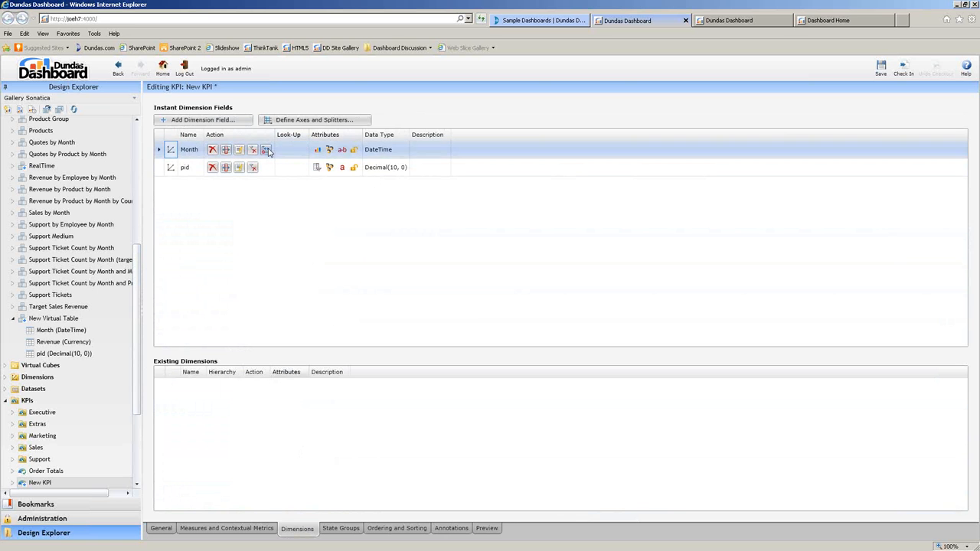
{"action": "left_click", "coordinate": [266, 150]}
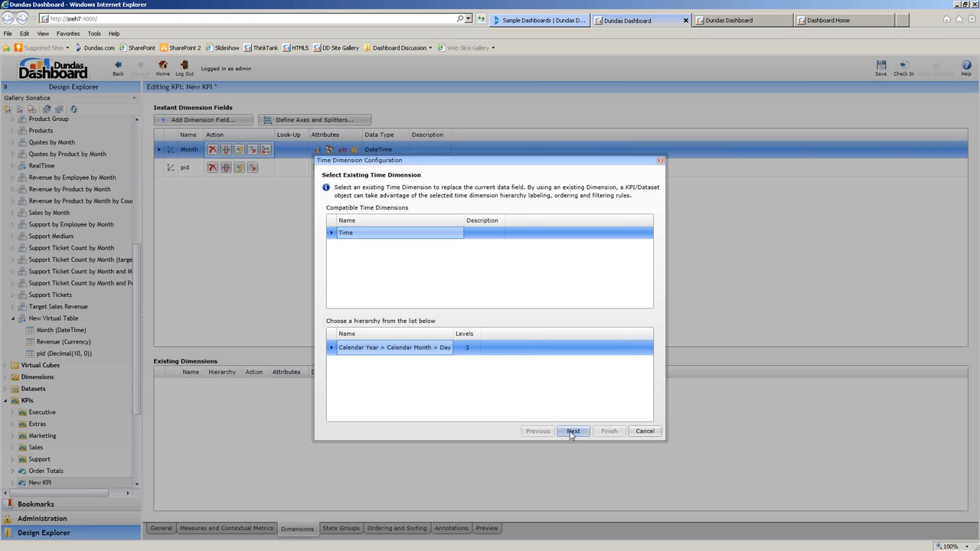
{"action": "left_click", "coordinate": [573, 432]}
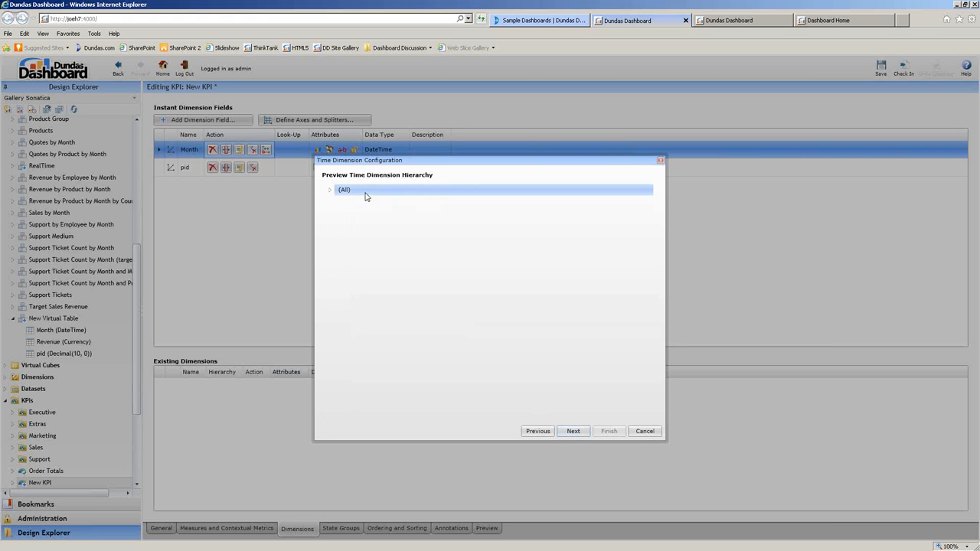
{"action": "left_click", "coordinate": [330, 190]}
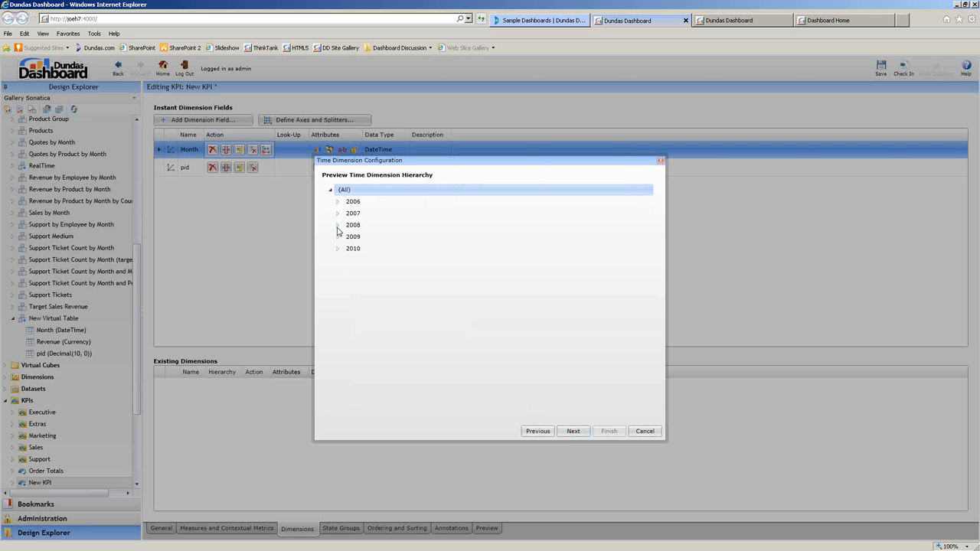
{"action": "left_click", "coordinate": [337, 227]}
{"action": "left_click", "coordinate": [345, 260]}
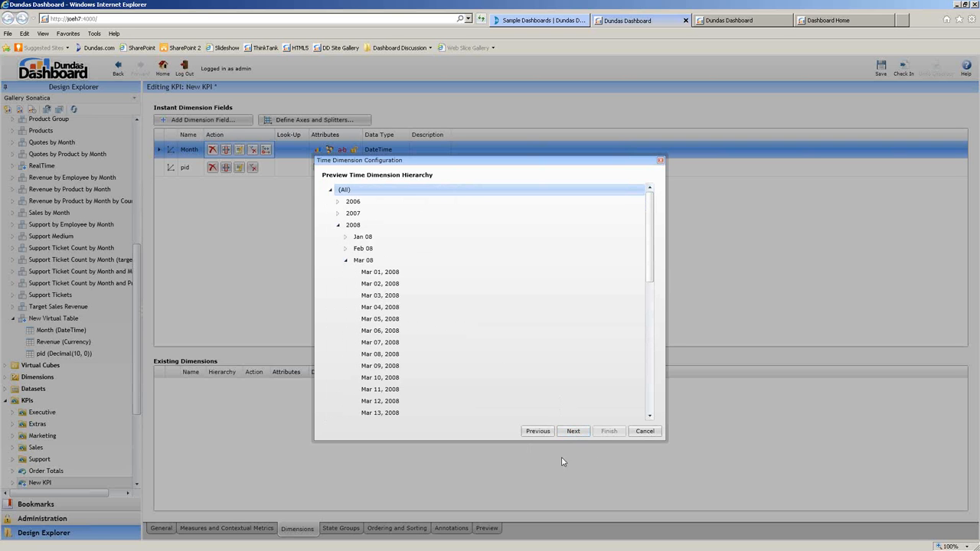
{"action": "left_click", "coordinate": [579, 432]}
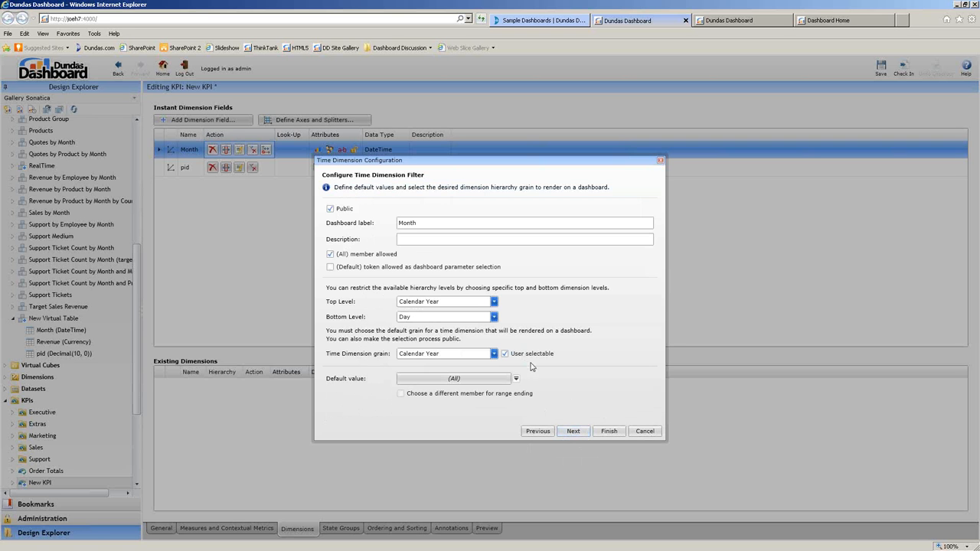
Finish the Month mapping, preview revenue grouped by year, and save the KPI.
{"action": "left_click", "coordinate": [611, 433]}
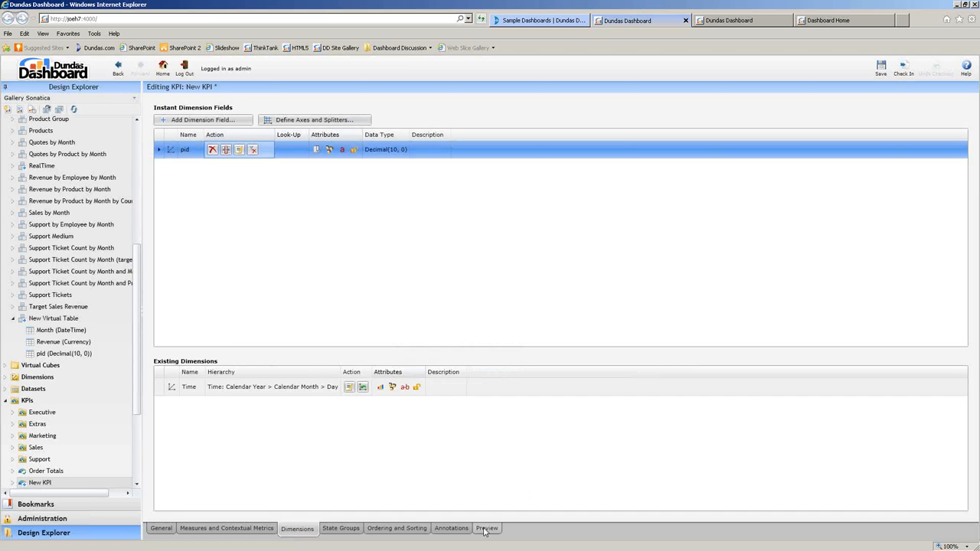
{"action": "left_click", "coordinate": [485, 528]}
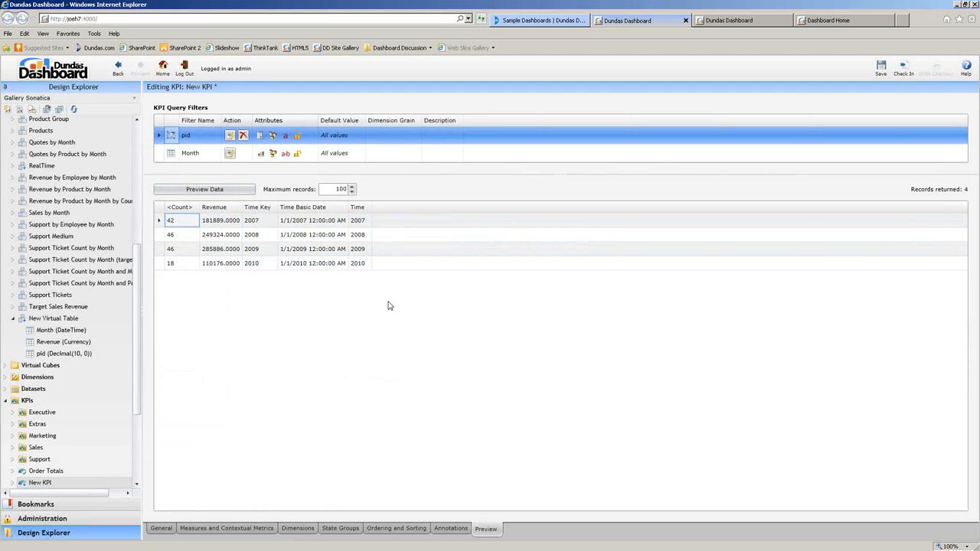
{"action": "left_click", "coordinate": [880, 67]}
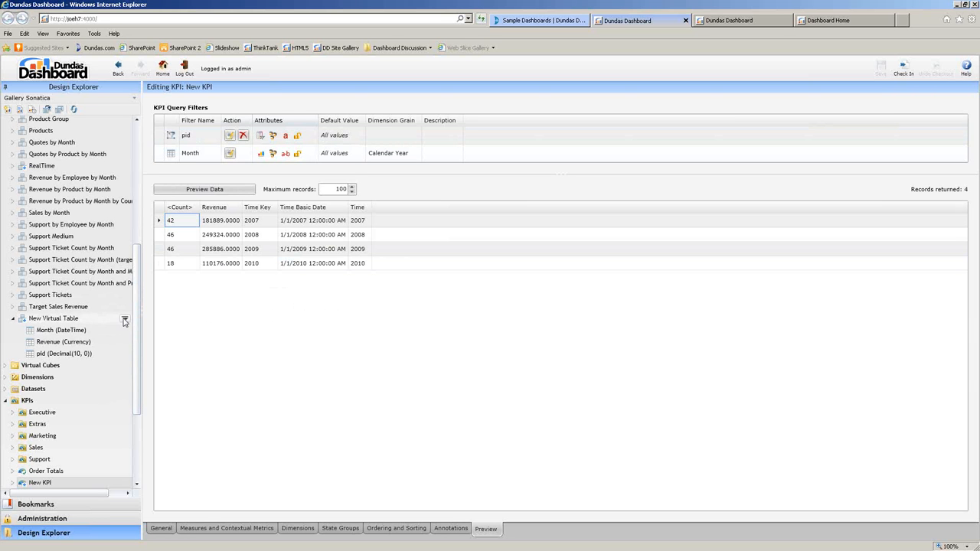
Rename New Virtual Table to 'Our KPI'.
{"action": "left_click", "coordinate": [125, 320]}
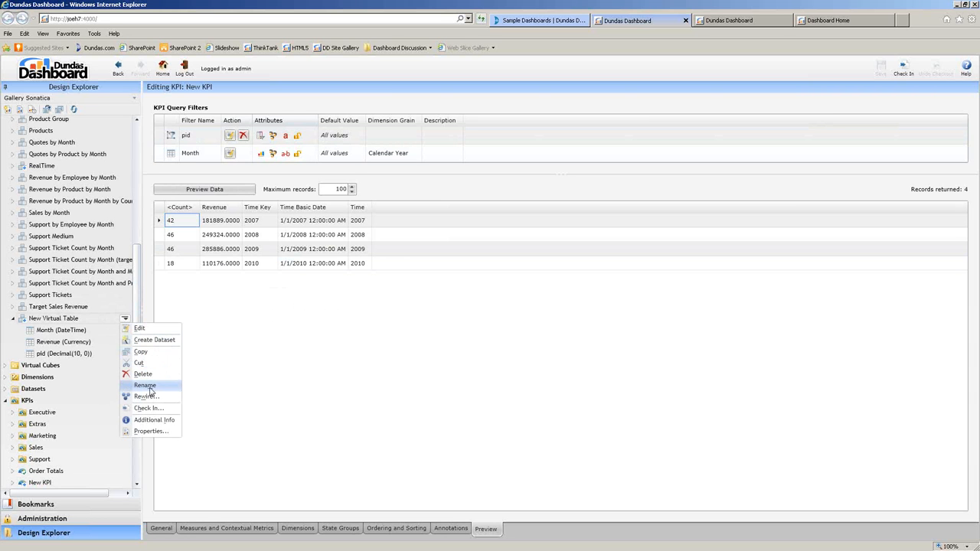
{"action": "left_click", "coordinate": [151, 390]}
{"action": "key", "text": "BackSpace"}
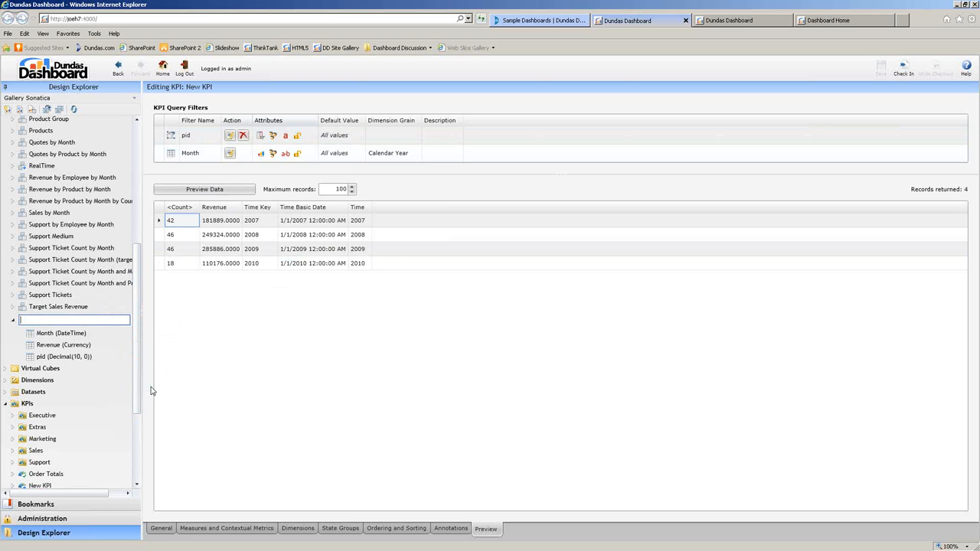
{"action": "type", "text": "Our KPI"}
{"action": "key", "text": "Return"}
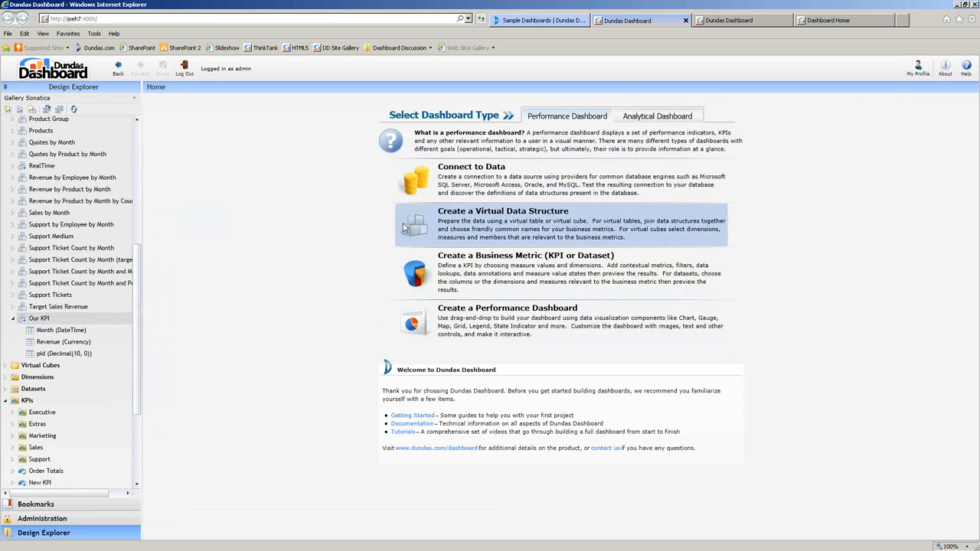
Find New Dashboard under Dashboards and open it for editing.
{"action": "left_click_drag", "start_coordinate": [138, 365], "coordinate": [136, 374]}
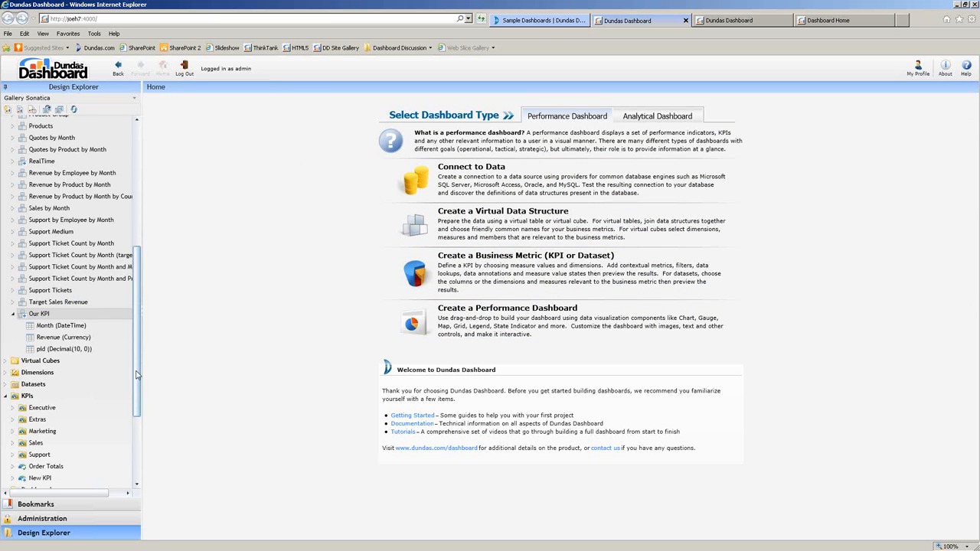
{"action": "scroll", "coordinate": [136, 374], "scroll_direction": "down", "scroll_amount": 3}
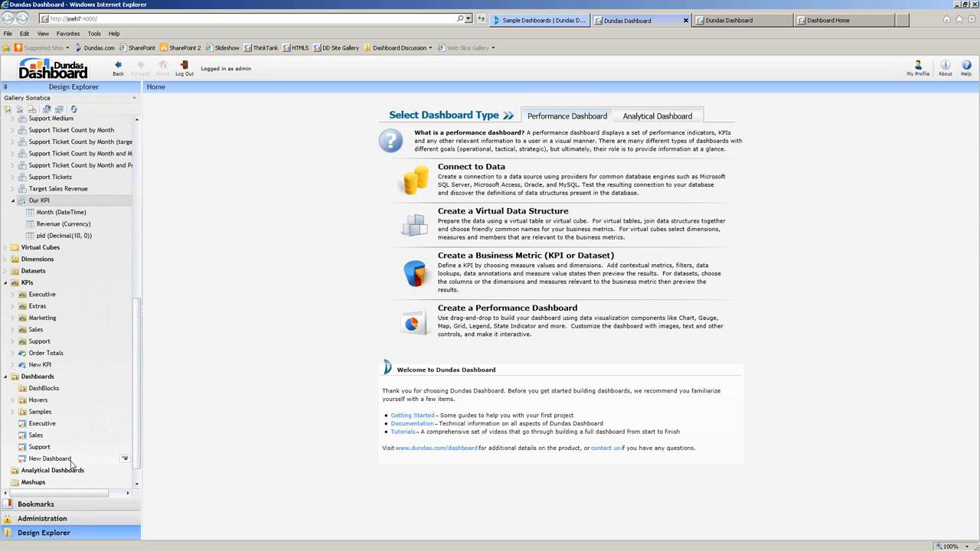
{"action": "left_click", "coordinate": [125, 459]}
{"action": "left_click", "coordinate": [153, 347]}
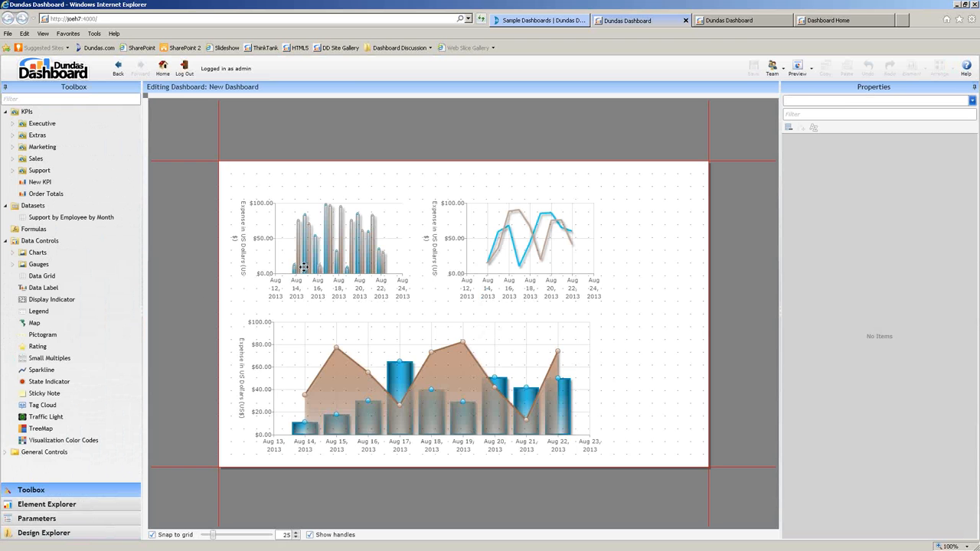
Delete the small bar chart and the line chart at the top of the dashboard.
{"action": "left_click", "coordinate": [303, 267]}
{"action": "key", "text": "Delete"}
{"action": "left_click", "coordinate": [511, 244]}
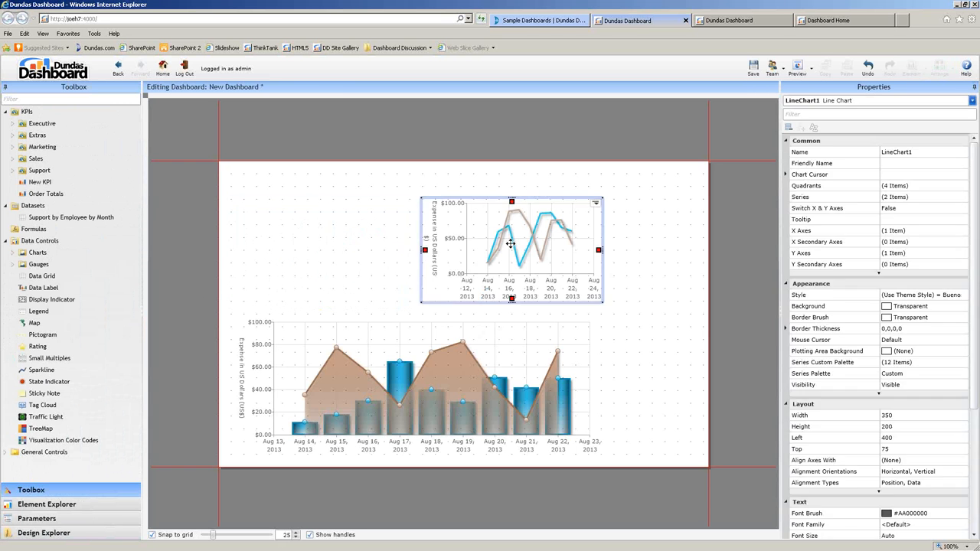
{"action": "key", "text": "Delete"}
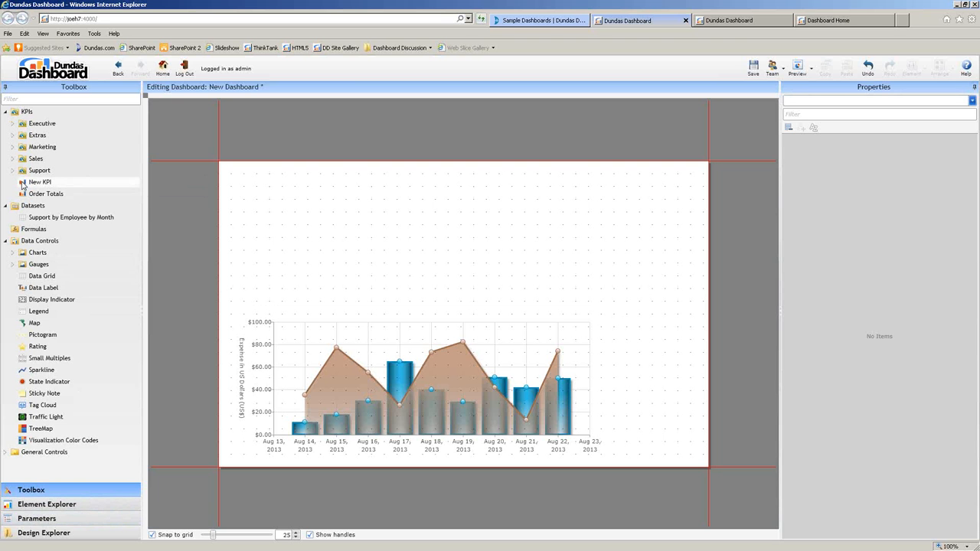
Add a New KPI bar chart at top left, widen it to 700, and preview it.
{"action": "left_click_drag", "start_coordinate": [32, 186], "coordinate": [333, 273]}
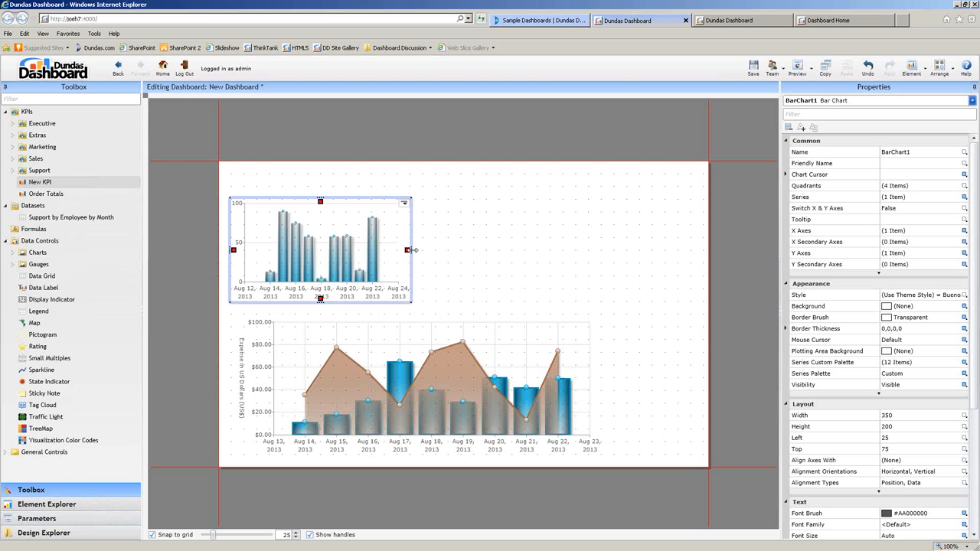
{"action": "left_click_drag", "start_coordinate": [525, 268], "coordinate": [593, 274]}
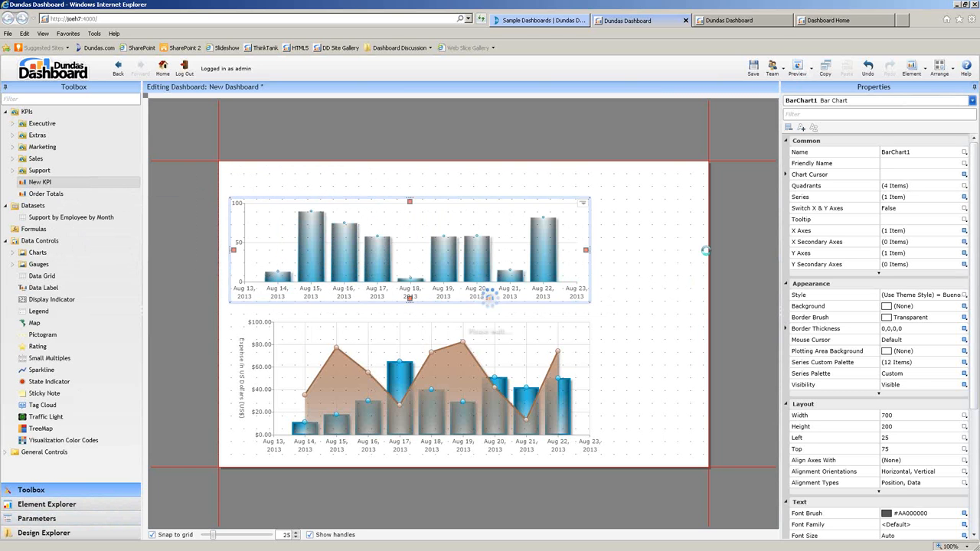
{"action": "key", "text": "F5"}
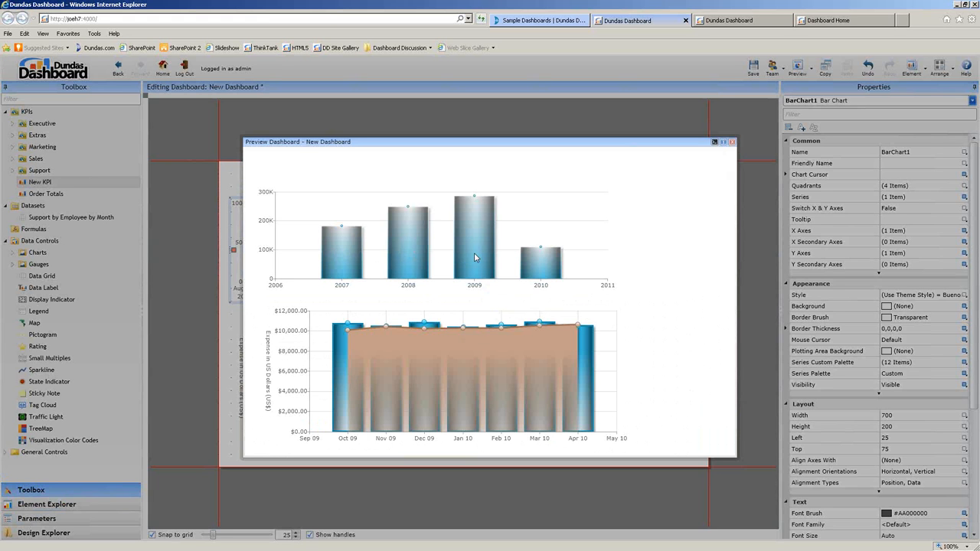
{"action": "mouse_move", "coordinate": [538, 272]}
{"action": "left_click", "coordinate": [732, 143]}
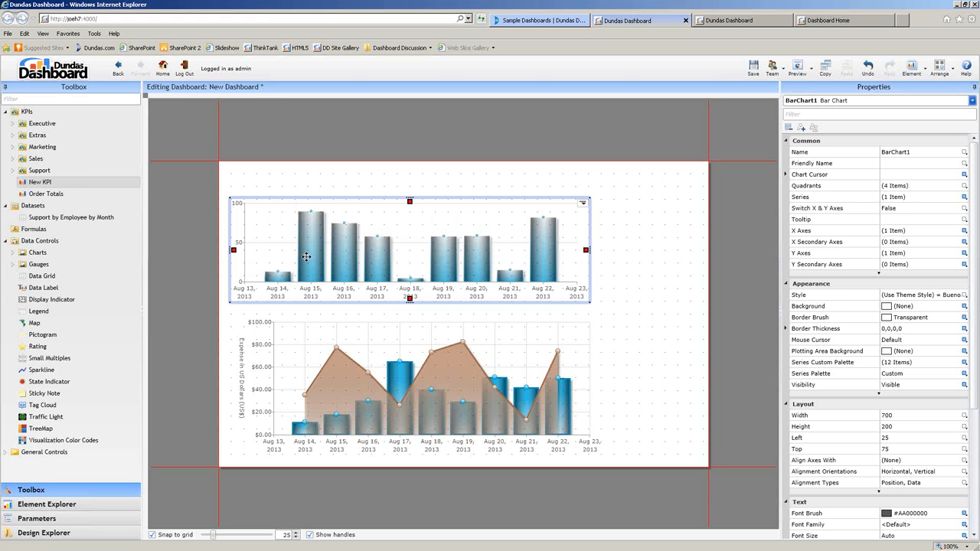
{"action": "left_click", "coordinate": [36, 519]}
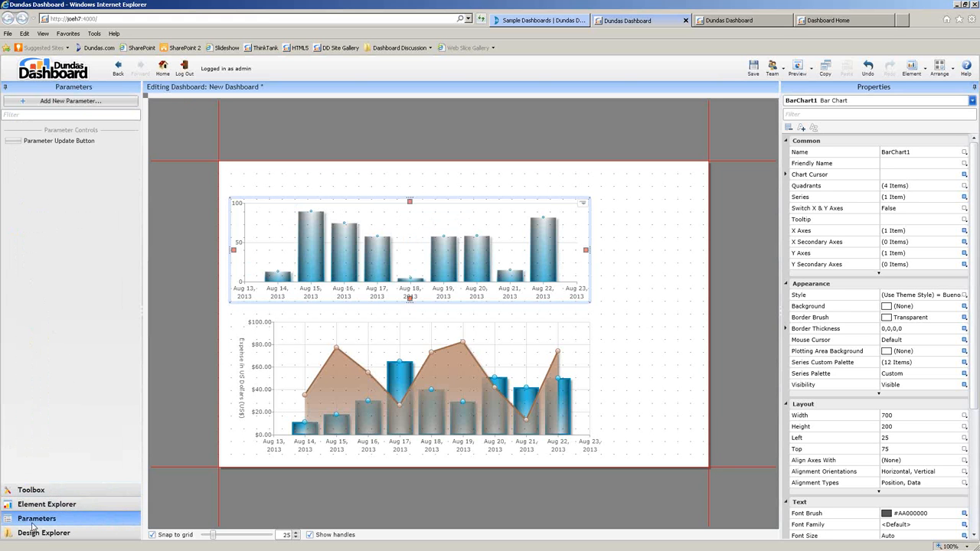
Create a Grain-type dashboard parameter applied to New KPI.
{"action": "left_click", "coordinate": [113, 106]}
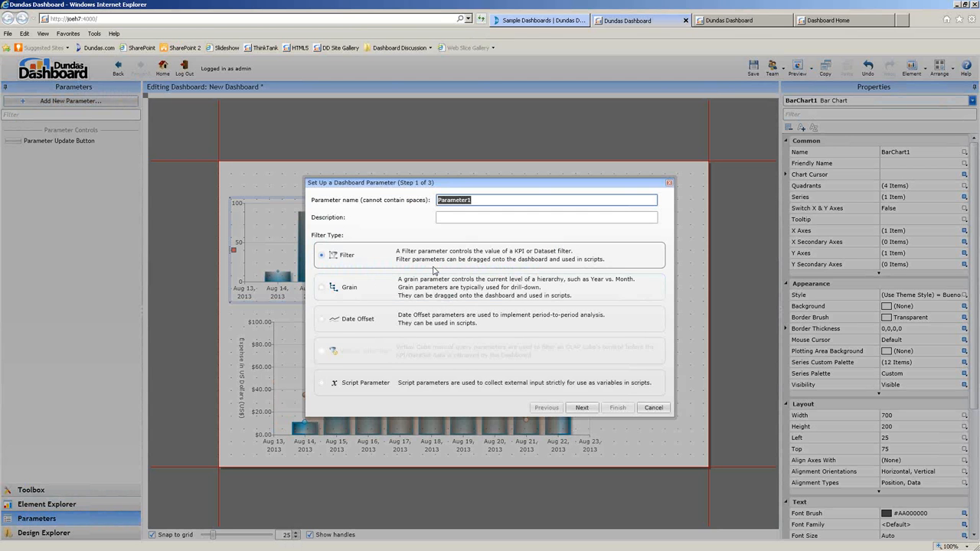
{"action": "left_click", "coordinate": [433, 283]}
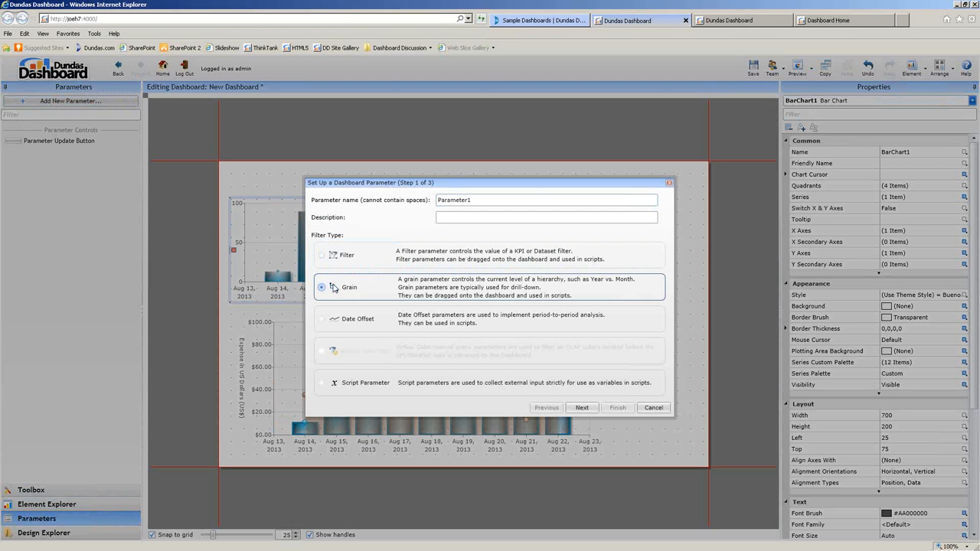
{"action": "left_click", "coordinate": [579, 408]}
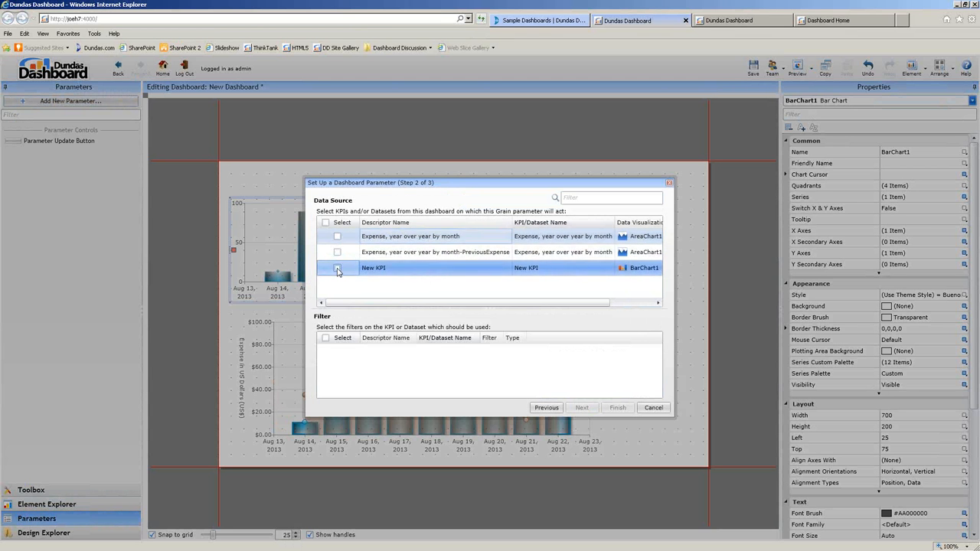
{"action": "left_click", "coordinate": [337, 268]}
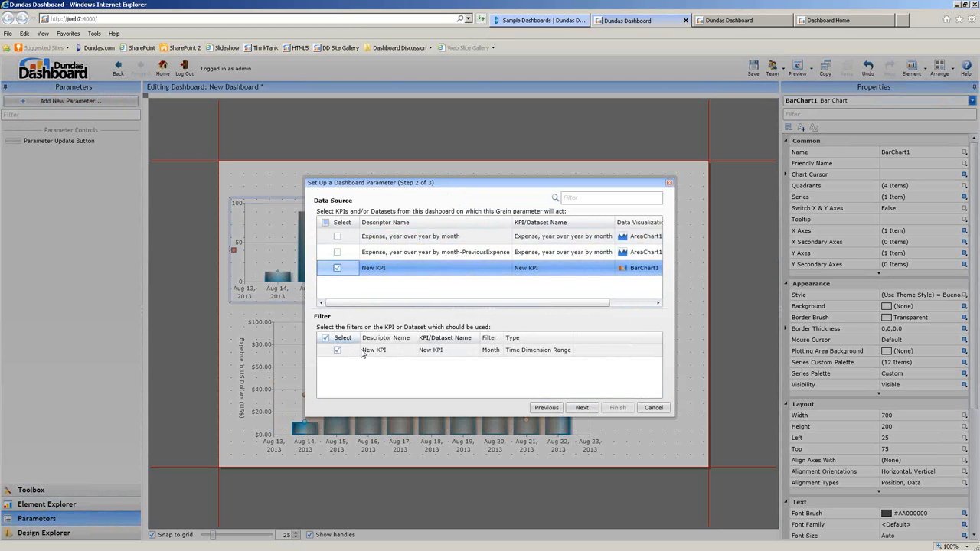
{"action": "left_click", "coordinate": [579, 407]}
{"action": "left_click", "coordinate": [421, 265]}
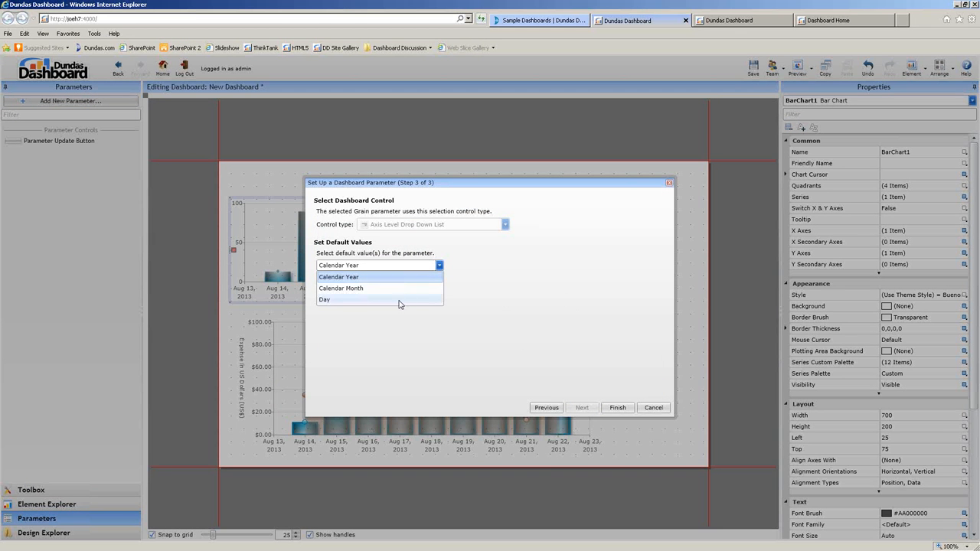
{"action": "left_click", "coordinate": [617, 408]}
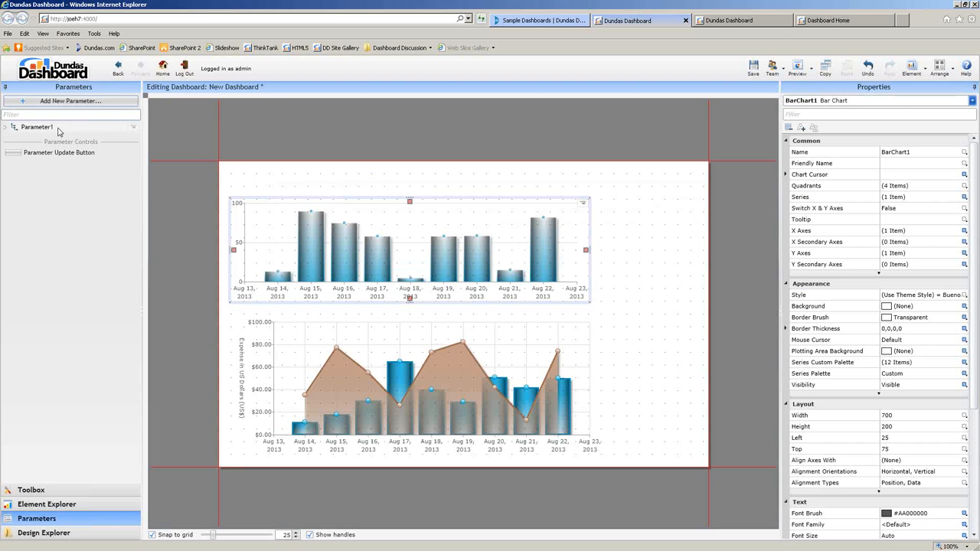
Place the grain selector above the chart and preview it at Calendar Month.
{"action": "left_click_drag", "start_coordinate": [216, 145], "coordinate": [265, 182]}
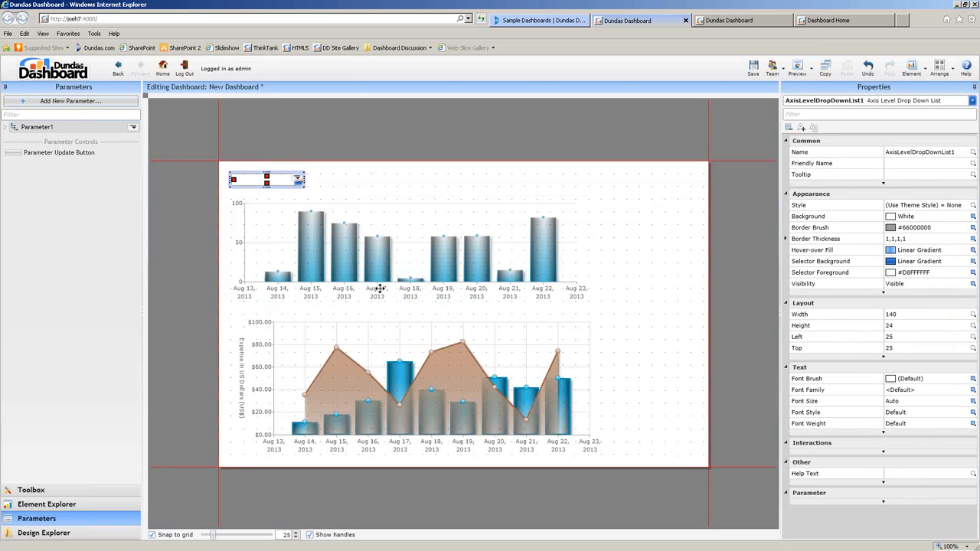
{"action": "left_click", "coordinate": [797, 72]}
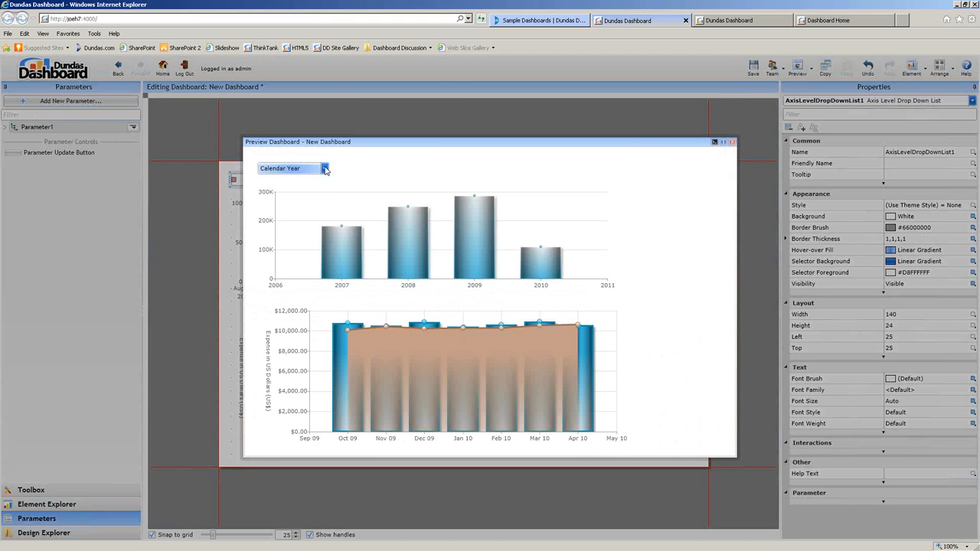
{"action": "left_click", "coordinate": [324, 169]}
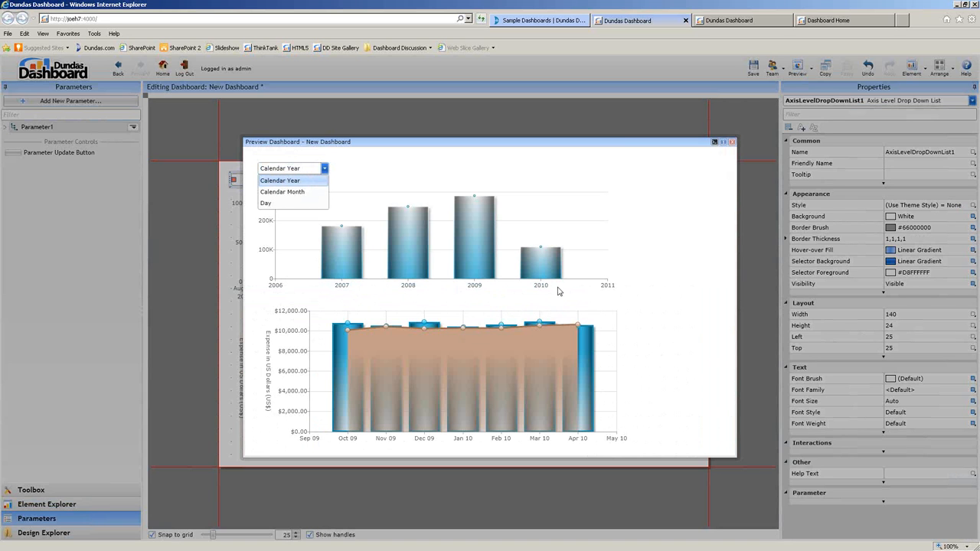
{"action": "left_click", "coordinate": [276, 192]}
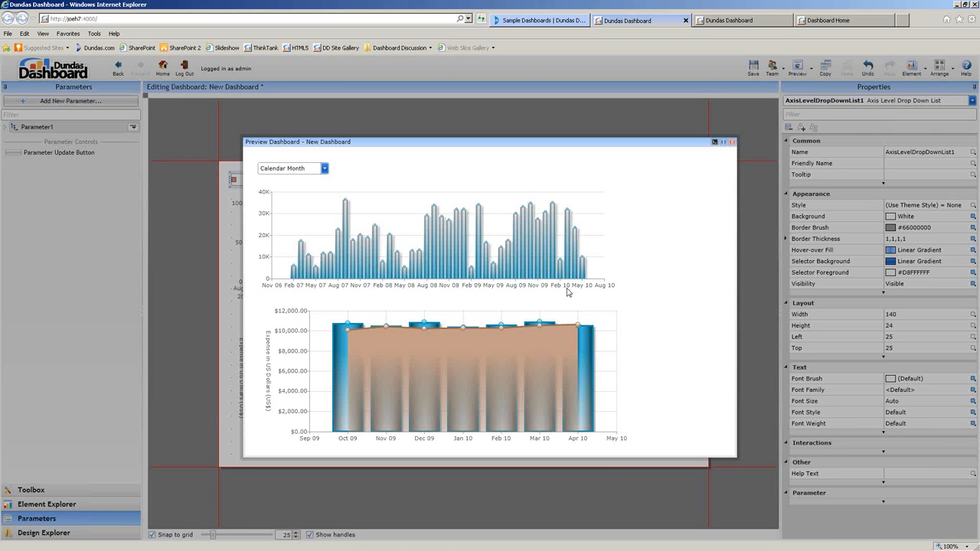
Give the bar chart a click popup showing Gallery Sonatica's Executive dashboard.
{"action": "left_click", "coordinate": [732, 142]}
{"action": "right_click", "coordinate": [491, 259]}
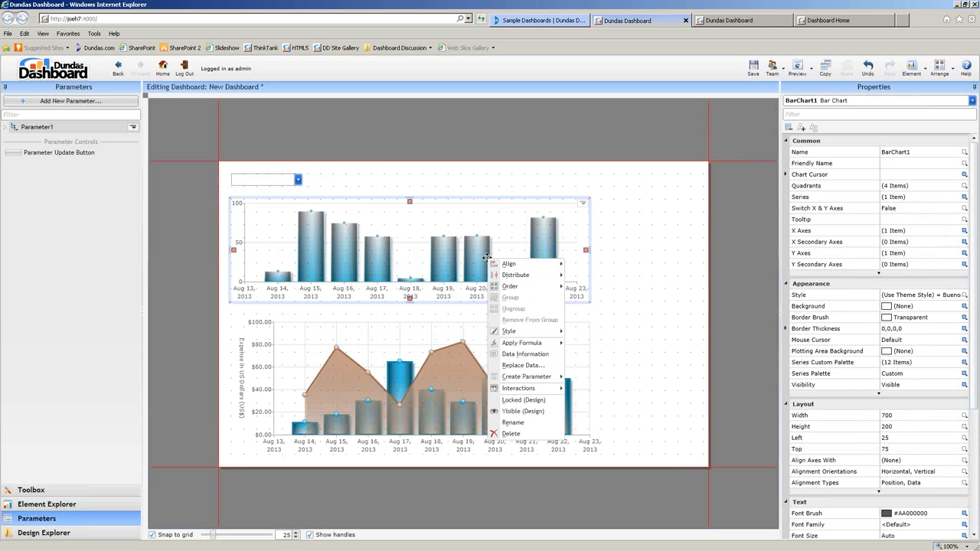
{"action": "mouse_move", "coordinate": [545, 391]}
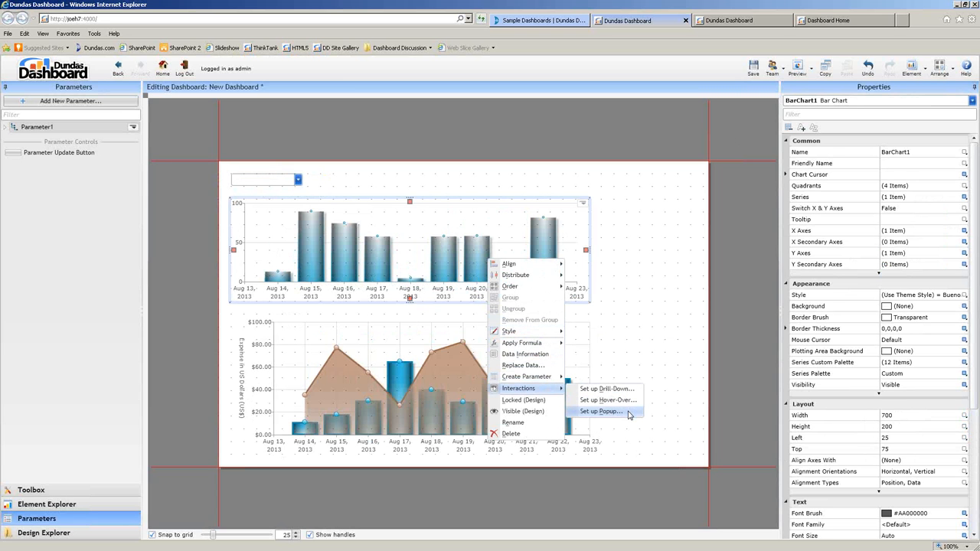
{"action": "left_click", "coordinate": [601, 412]}
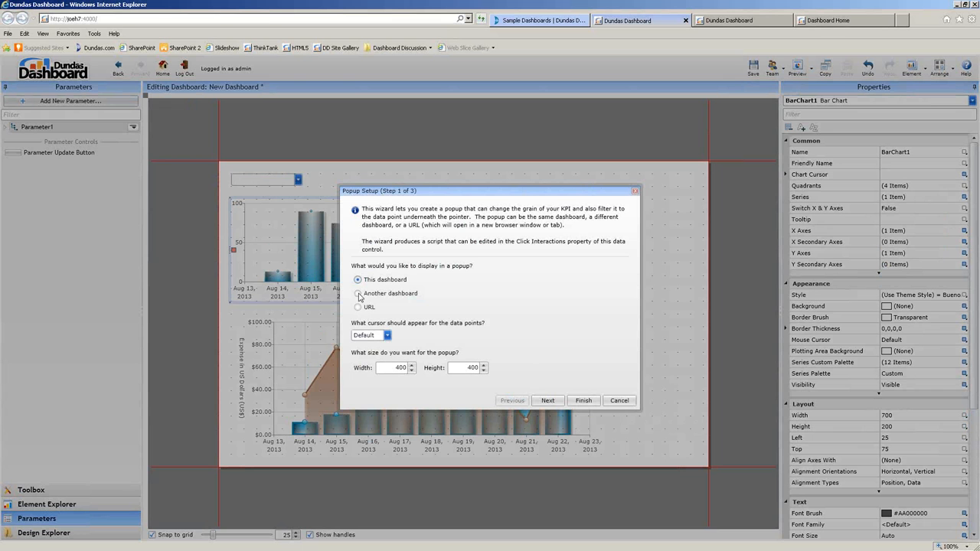
{"action": "left_click", "coordinate": [358, 294]}
{"action": "left_click", "coordinate": [547, 401]}
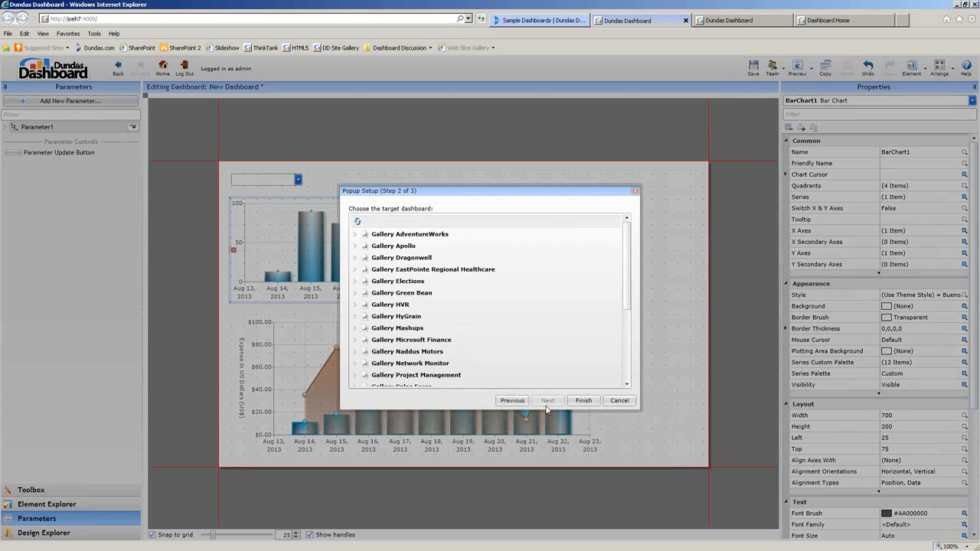
{"action": "left_click", "coordinate": [419, 352]}
{"action": "scroll", "coordinate": [420, 356], "scroll_direction": "down", "scroll_amount": 1}
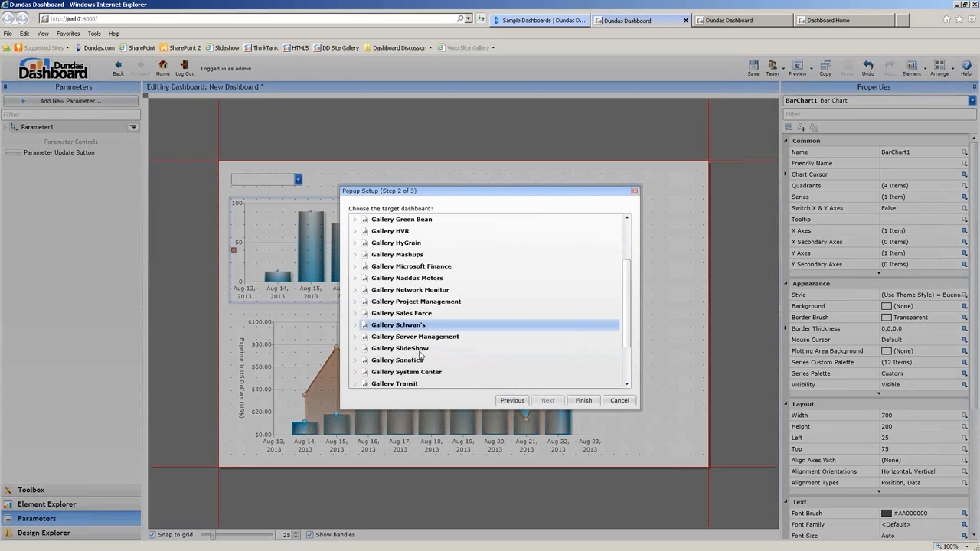
{"action": "left_click", "coordinate": [355, 360]}
{"action": "scroll", "coordinate": [357, 363], "scroll_direction": "down", "scroll_amount": 1}
{"action": "left_click", "coordinate": [363, 324]}
{"action": "left_click", "coordinate": [398, 358]}
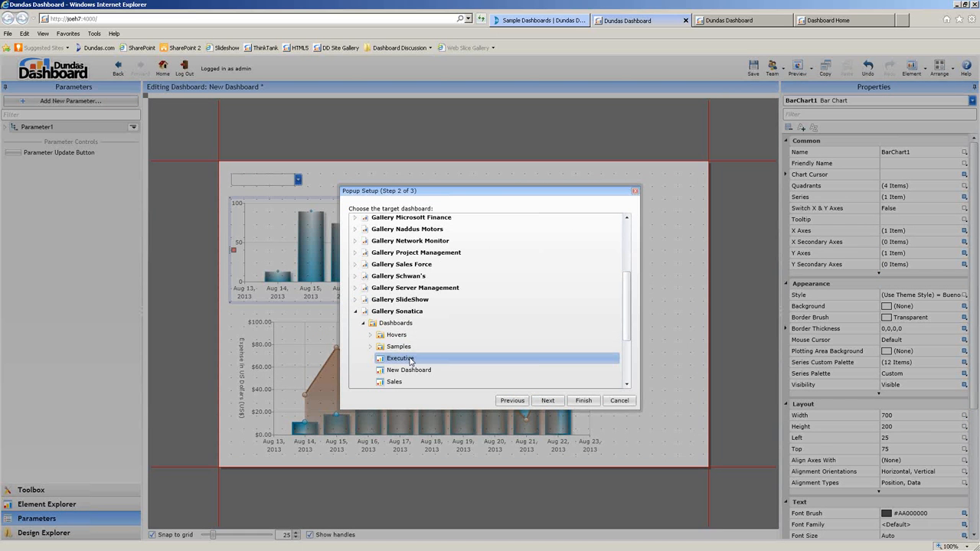
{"action": "left_click", "coordinate": [586, 401]}
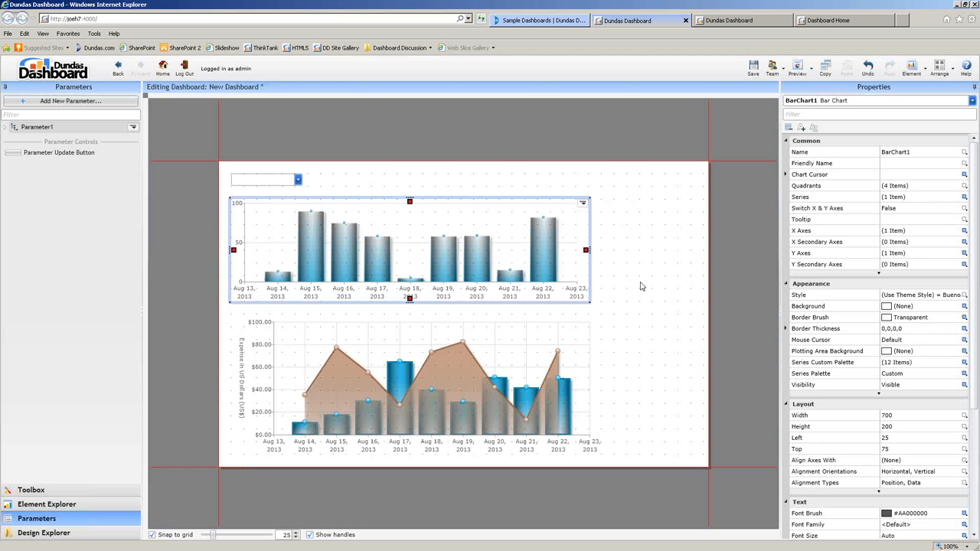
Preview and click the 2007 bar to test the Executive popup, then close it.
{"action": "left_click", "coordinate": [796, 65]}
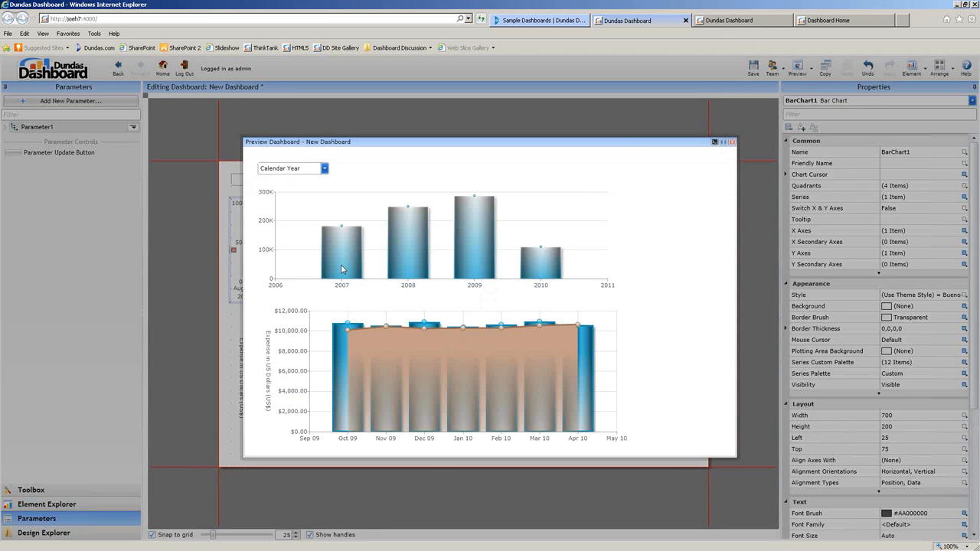
{"action": "left_click", "coordinate": [341, 269]}
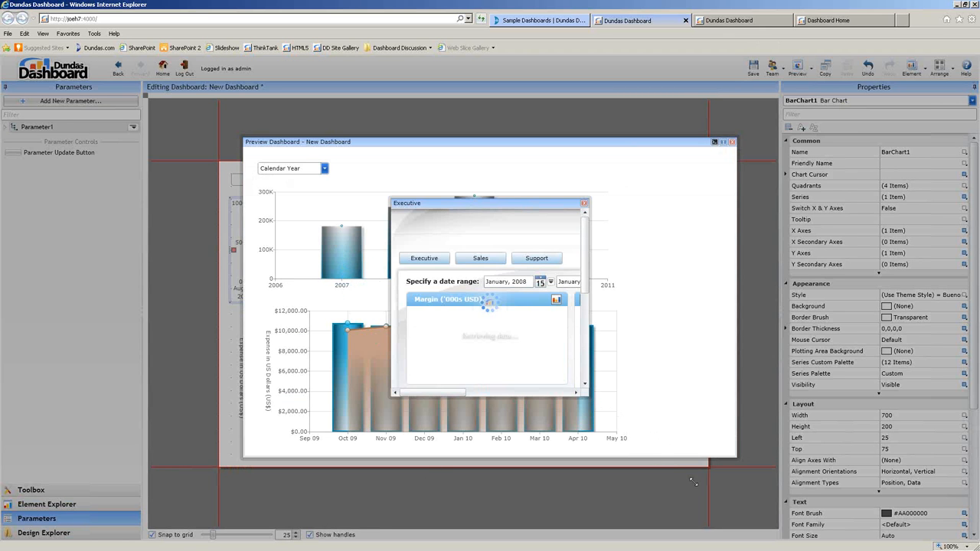
{"action": "left_click_drag", "start_coordinate": [691, 482], "coordinate": [692, 481]}
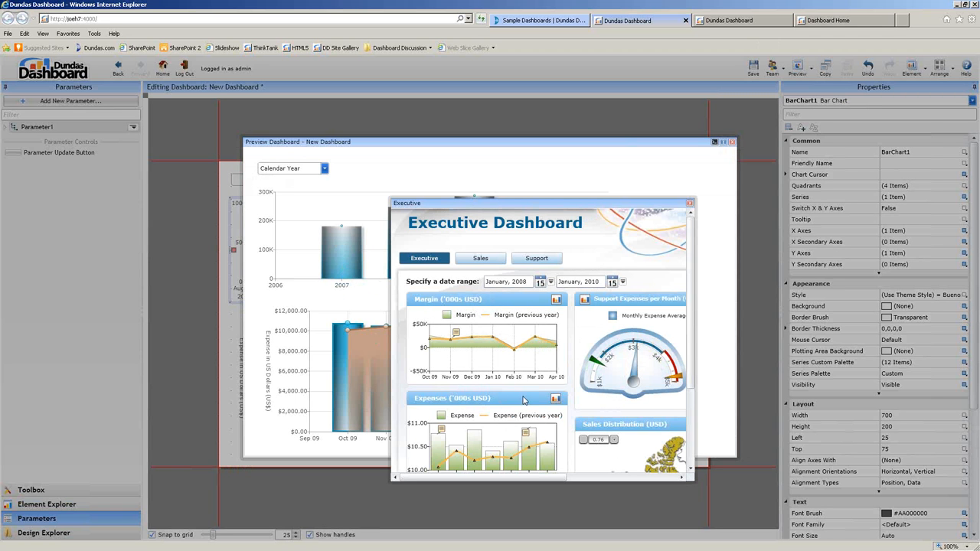
{"action": "left_click", "coordinate": [690, 204]}
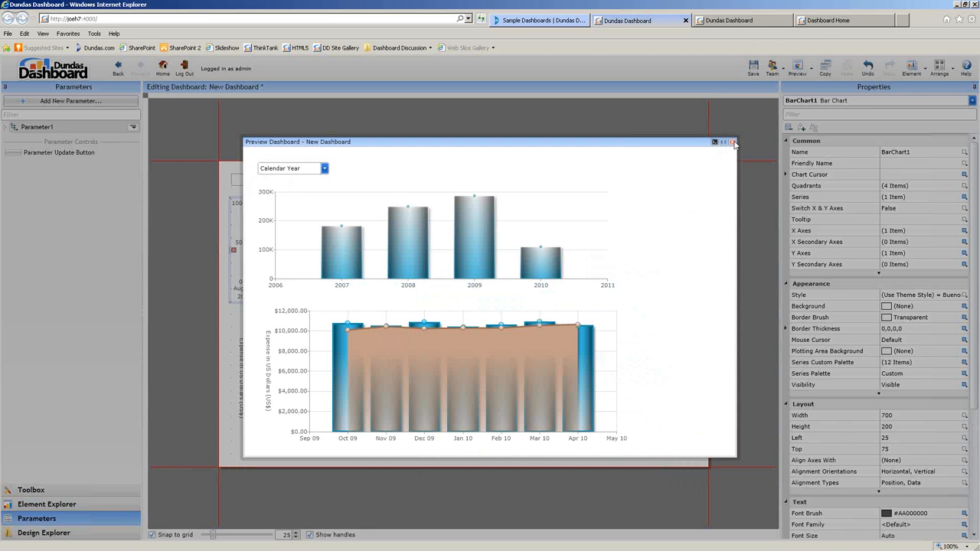
{"action": "left_click", "coordinate": [732, 144]}
Open the chart's click script and delete the popup-showing line.
{"action": "scroll", "coordinate": [976, 490], "scroll_direction": "down", "scroll_amount": 2}
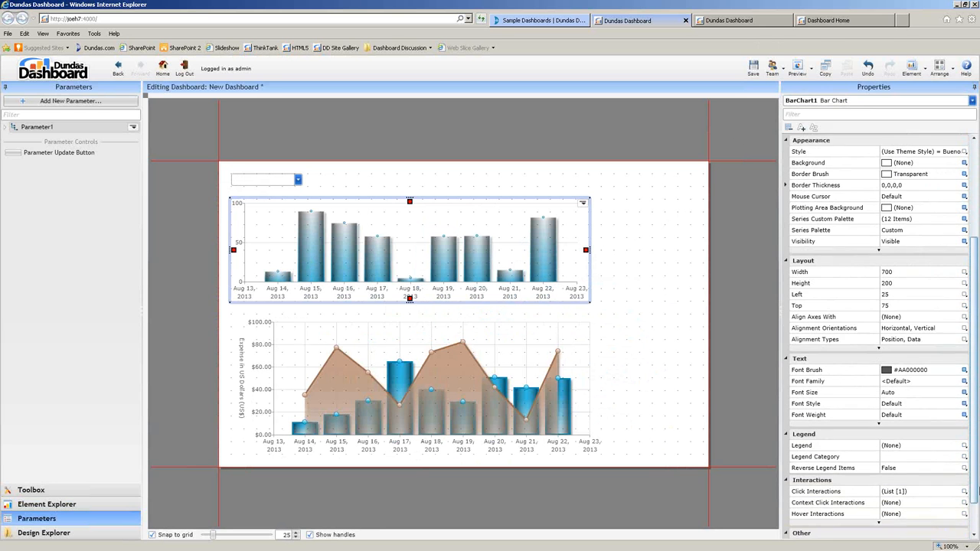
{"action": "scroll", "coordinate": [977, 491], "scroll_direction": "down", "scroll_amount": 1}
{"action": "left_click", "coordinate": [915, 450]}
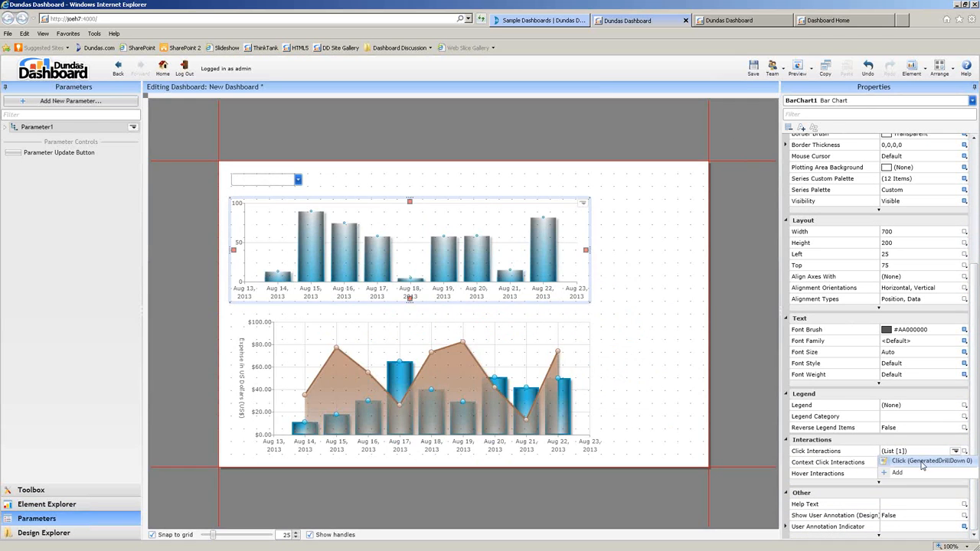
{"action": "left_click", "coordinate": [922, 461]}
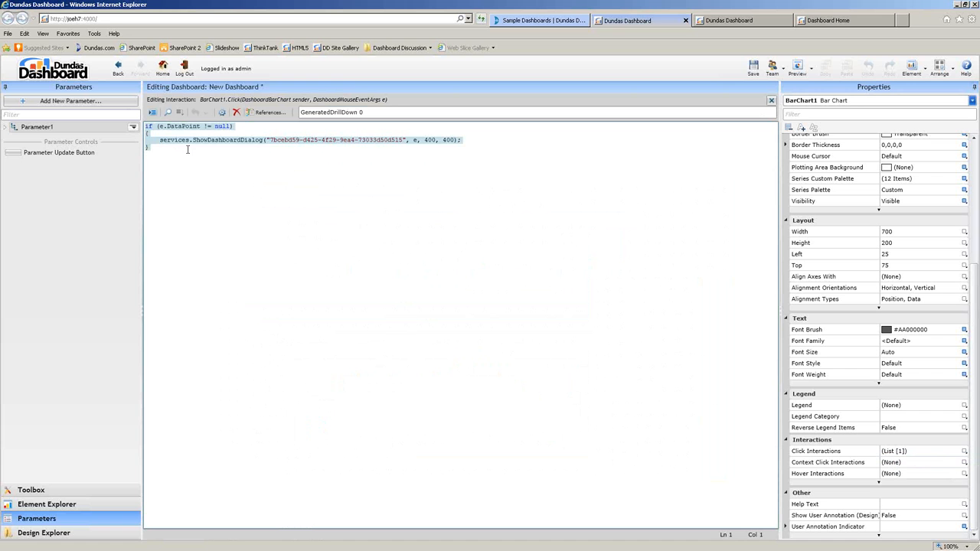
{"action": "left_click_drag", "start_coordinate": [459, 141], "coordinate": [159, 141]}
{"action": "key", "text": "BackSpace"}
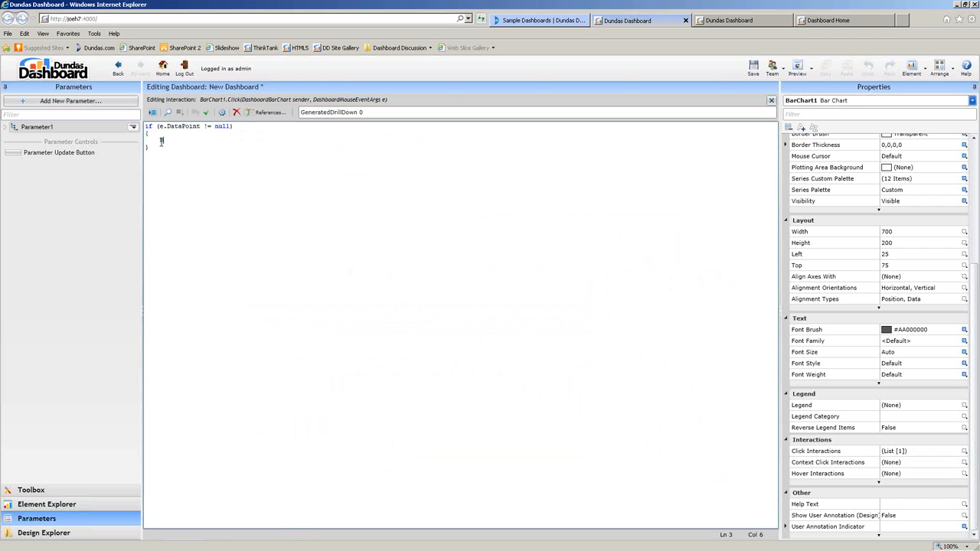
Write BarChart1.Visibility = Visibility.Collapsed; in its place.
{"action": "type", "text": "BarChart1."}
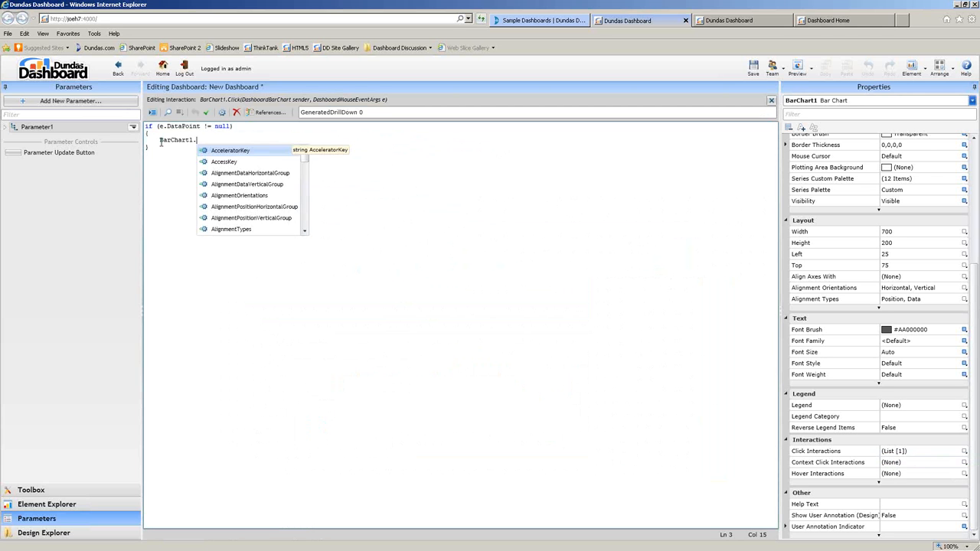
{"action": "mouse_move", "coordinate": [304, 160]}
{"action": "left_mouse_down"}
{"action": "mouse_move", "coordinate": [305, 224]}
{"action": "mouse_move", "coordinate": [314, 157]}
{"action": "left_mouse_up"}
{"action": "type", "text": "Vi"}
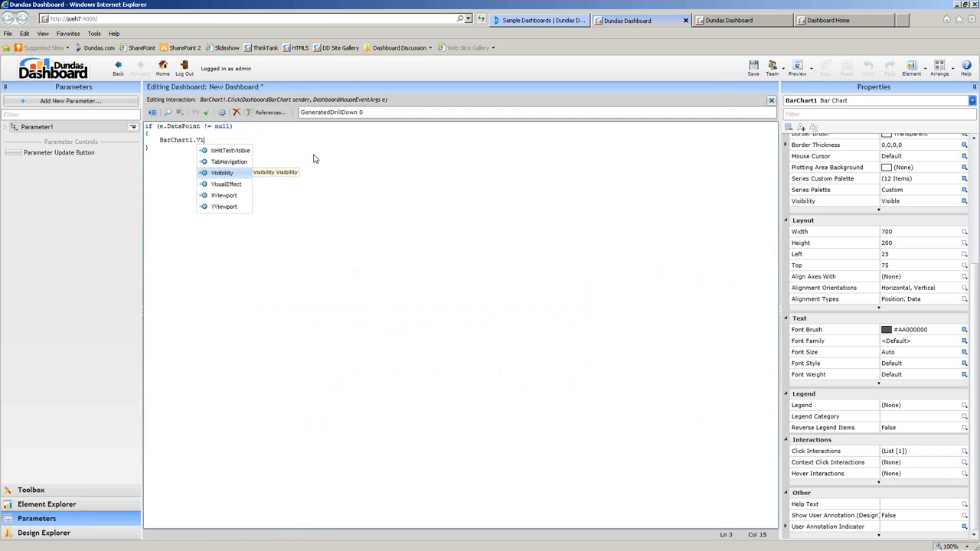
{"action": "key", "text": "Return"}
{"action": "type", "text": "= "}
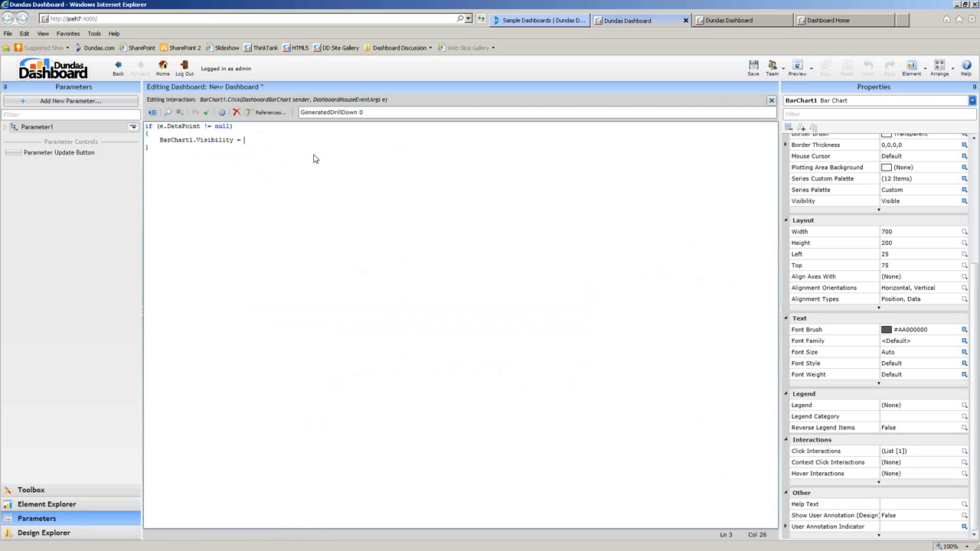
{"action": "type", "text": "Visibility."}
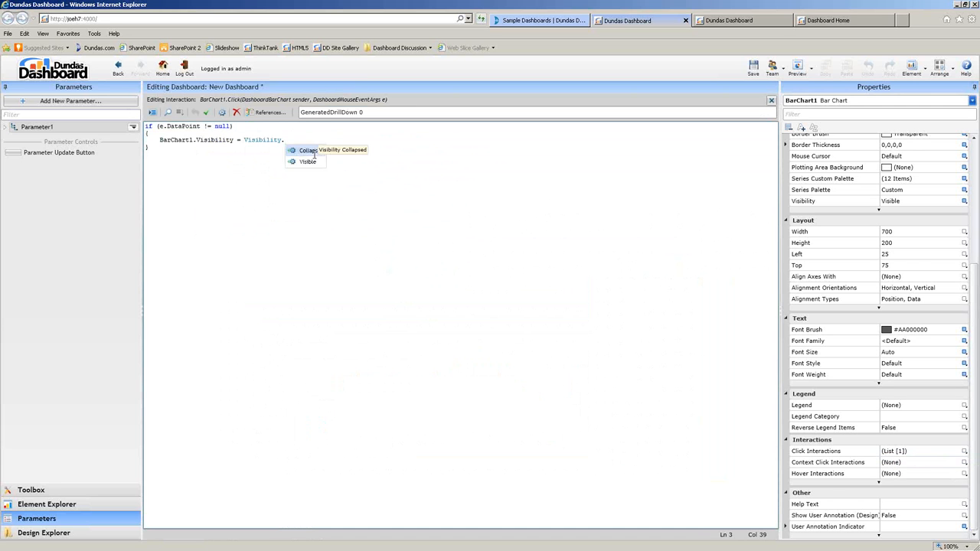
{"action": "key", "text": "Return"}
{"action": "type", "text": ";"}
Add a services.ShowMessage("joe is awesome"); line and preview the dashboard.
{"action": "key", "text": "Return"}
{"action": "key", "text": "Return"}
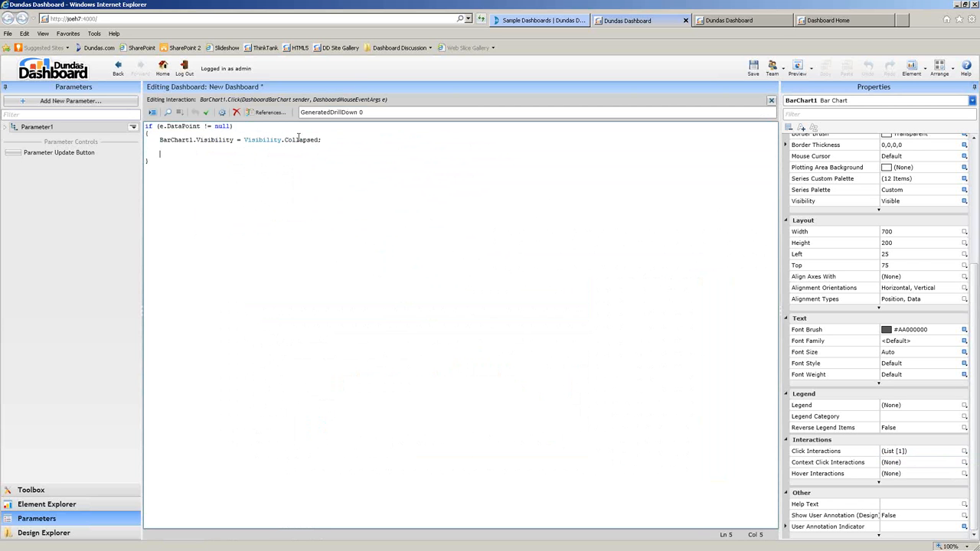
{"action": "type", "text": "services.m"}
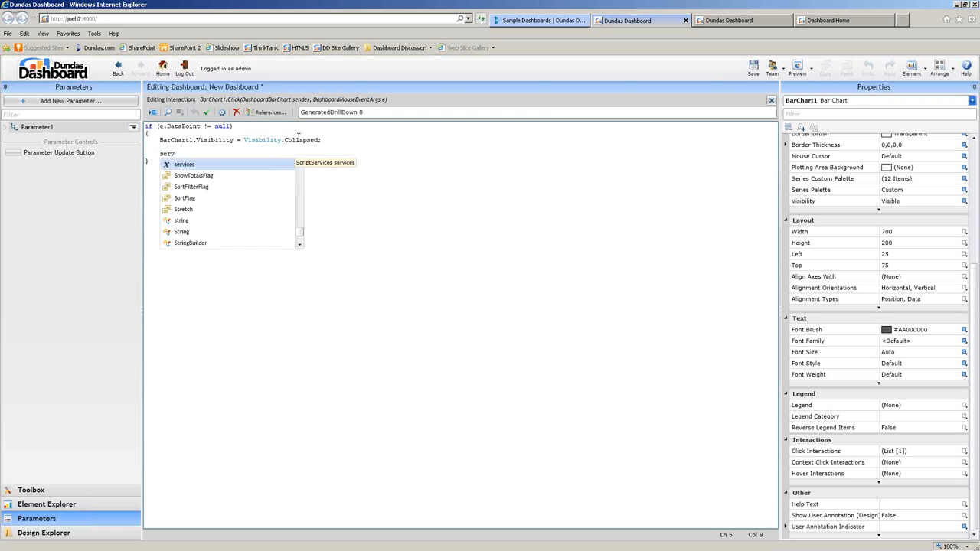
{"action": "type", "text": "howMessage(\"joe is"}
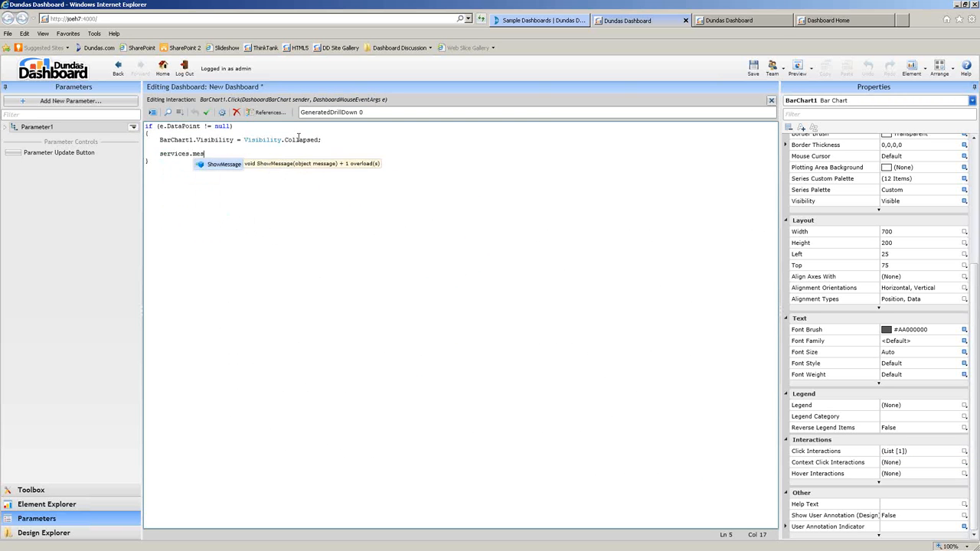
{"action": "type", "text": " awesome\");"}
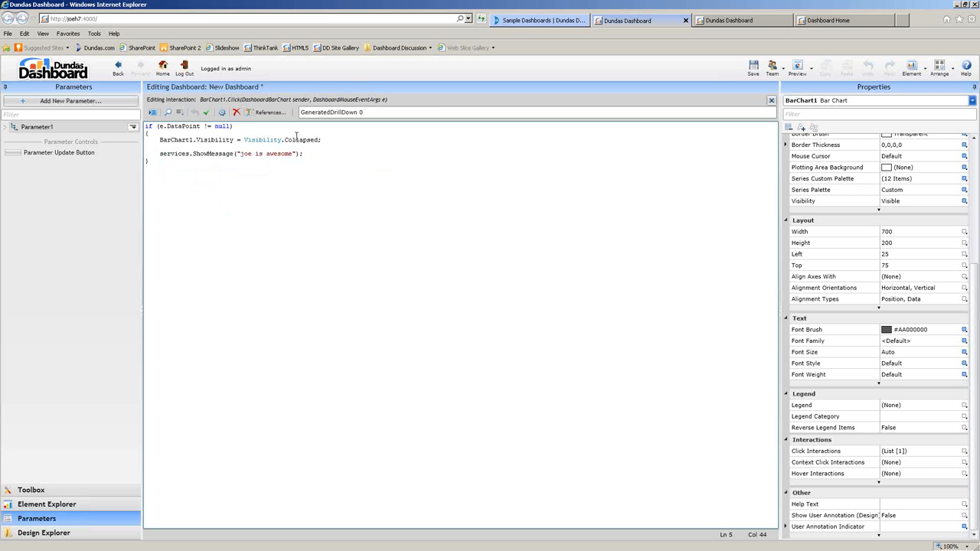
{"action": "left_click", "coordinate": [796, 68]}
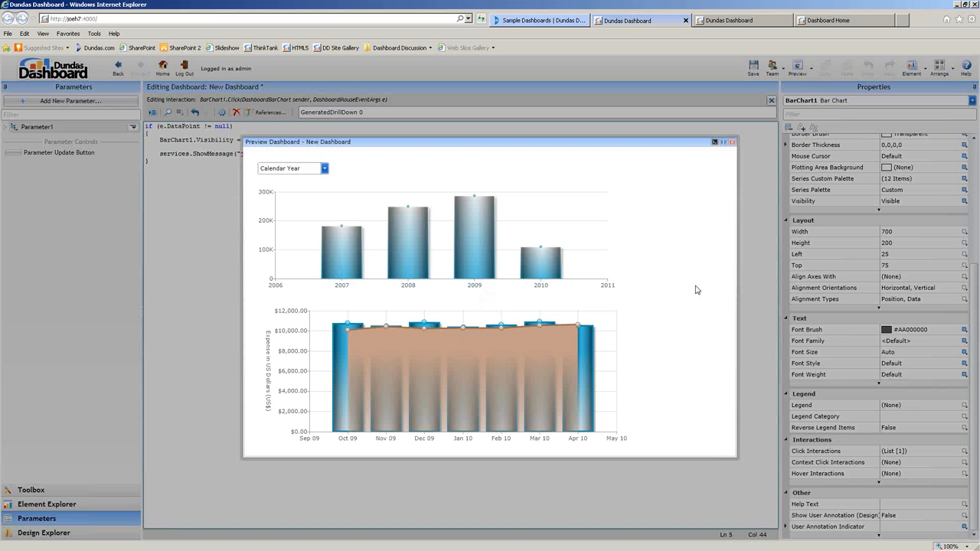
{"action": "left_click", "coordinate": [335, 260]}
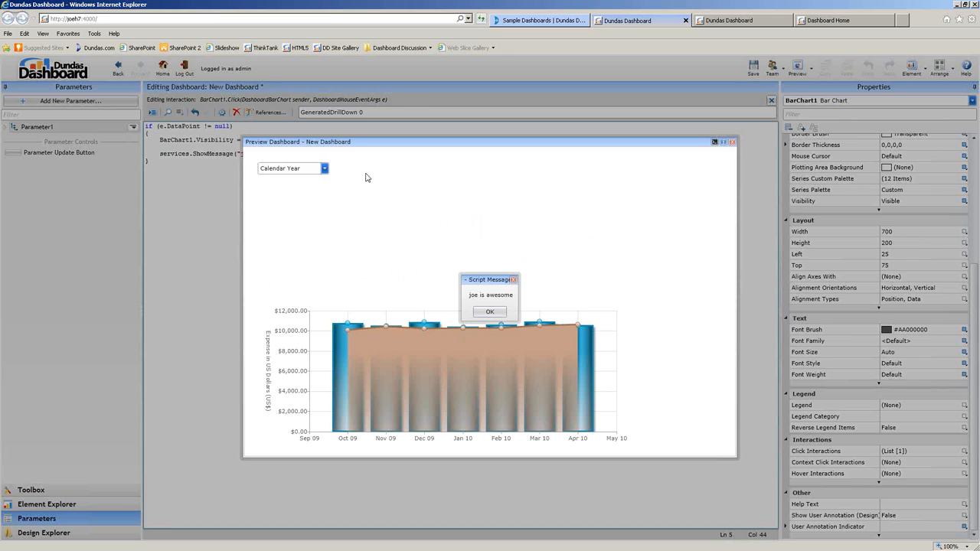
{"action": "left_click_drag", "start_coordinate": [483, 285], "coordinate": [694, 168]}
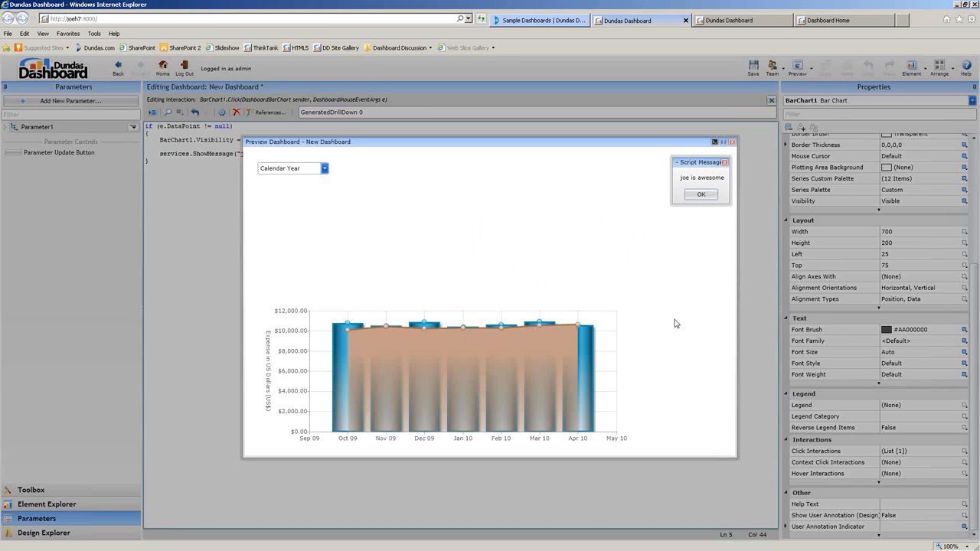
{"action": "left_click", "coordinate": [700, 194]}
{"action": "left_click", "coordinate": [732, 141]}
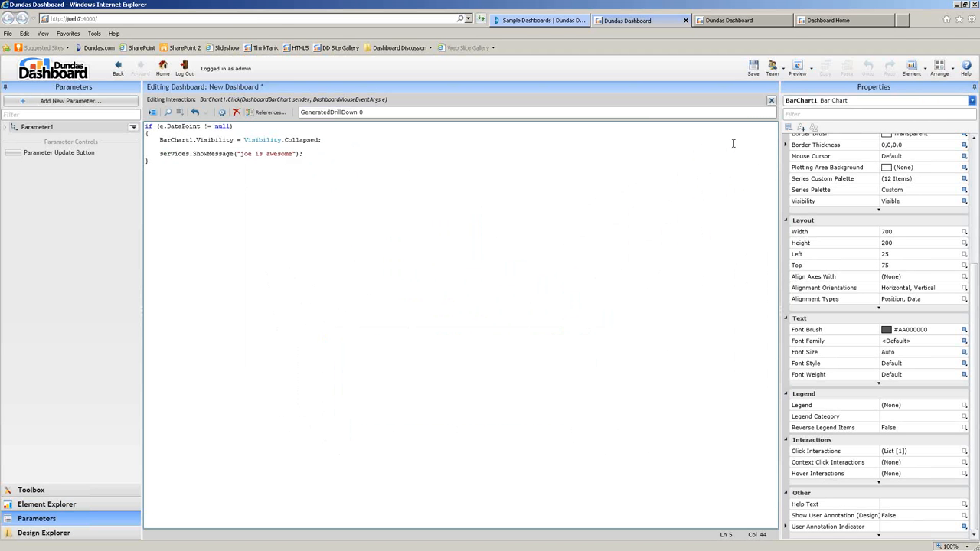
Close the script editor, save New Dashboard, and check it in preview.
{"action": "left_click", "coordinate": [770, 100]}
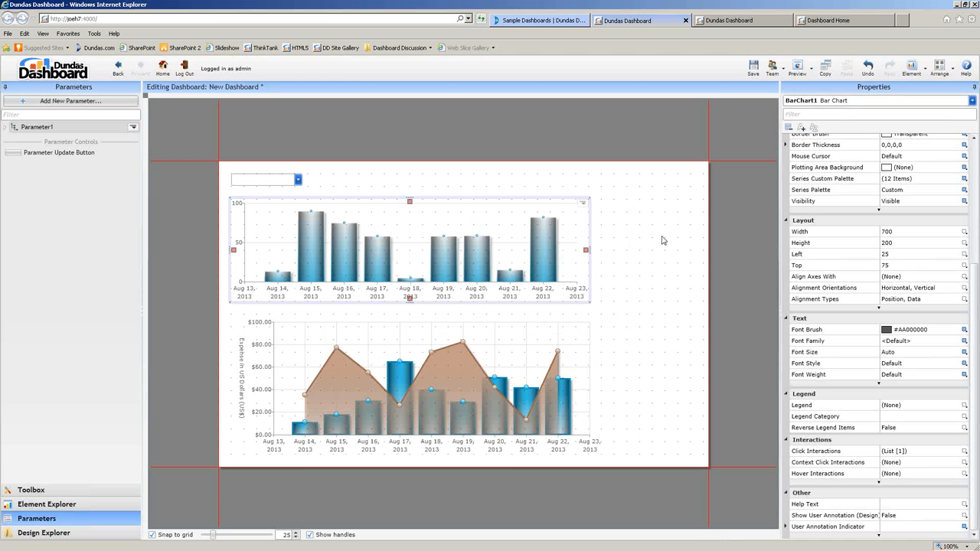
{"action": "left_click", "coordinate": [753, 68]}
{"action": "left_click", "coordinate": [797, 68]}
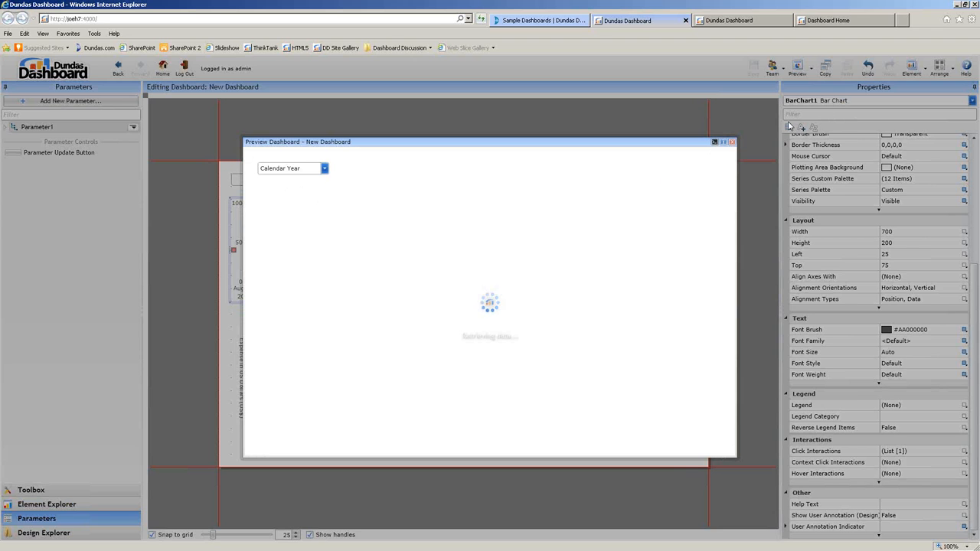
{"action": "left_click", "coordinate": [732, 143]}
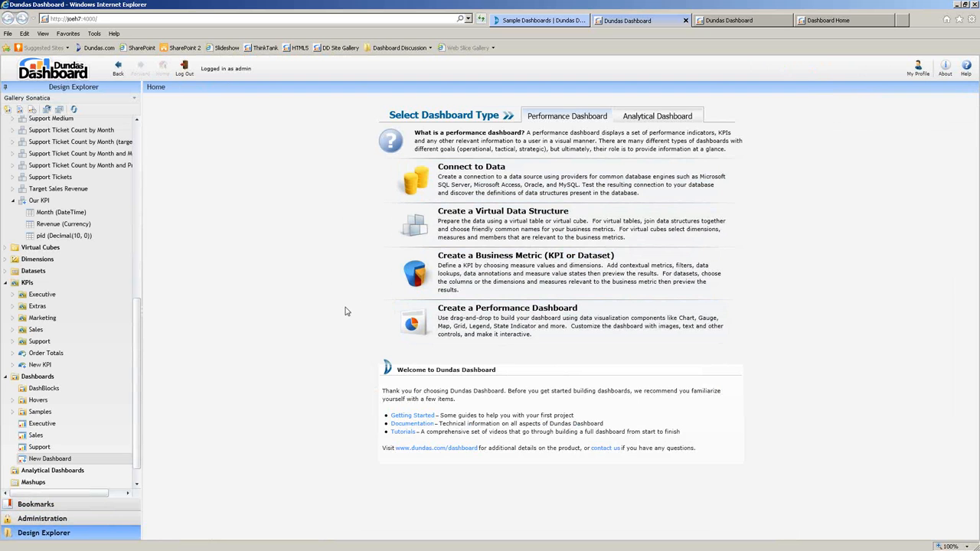
Search the samples for 'linear', view the Linear Regression script, and open its dashboard.
{"action": "left_click", "coordinate": [769, 23]}
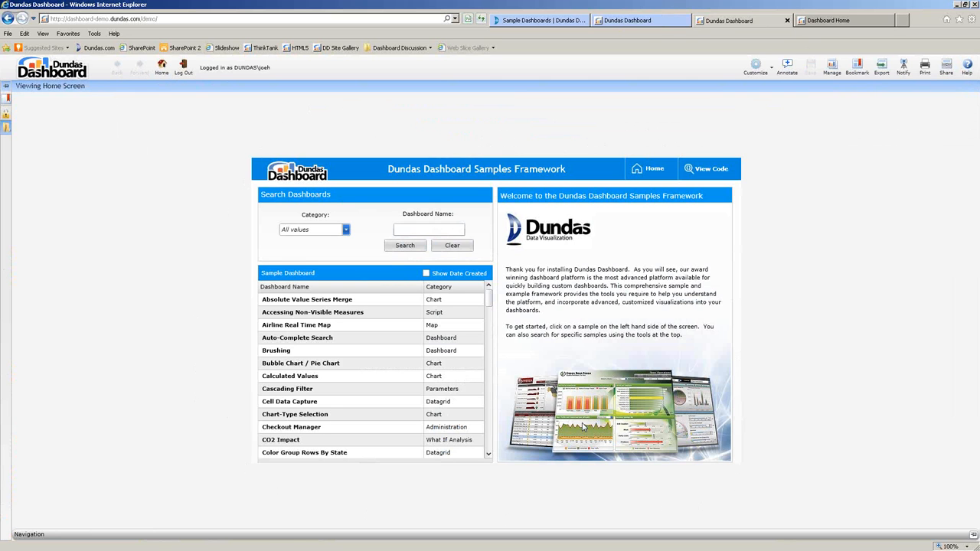
{"action": "left_click", "coordinate": [418, 230]}
{"action": "type", "text": "linear"}
{"action": "left_click", "coordinate": [417, 246]}
{"action": "left_click", "coordinate": [351, 299]}
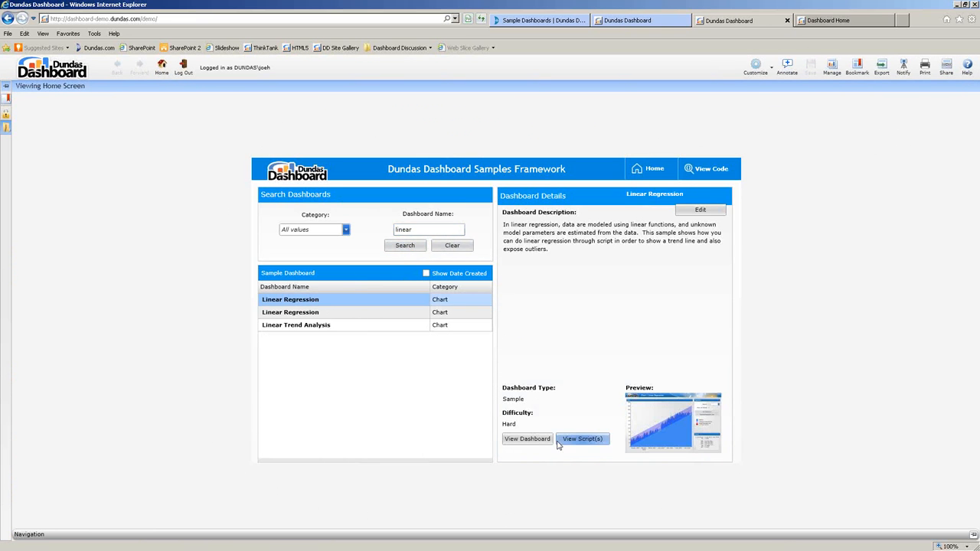
{"action": "left_click", "coordinate": [587, 440]}
{"action": "left_click", "coordinate": [726, 192]}
{"action": "left_click", "coordinate": [521, 440]}
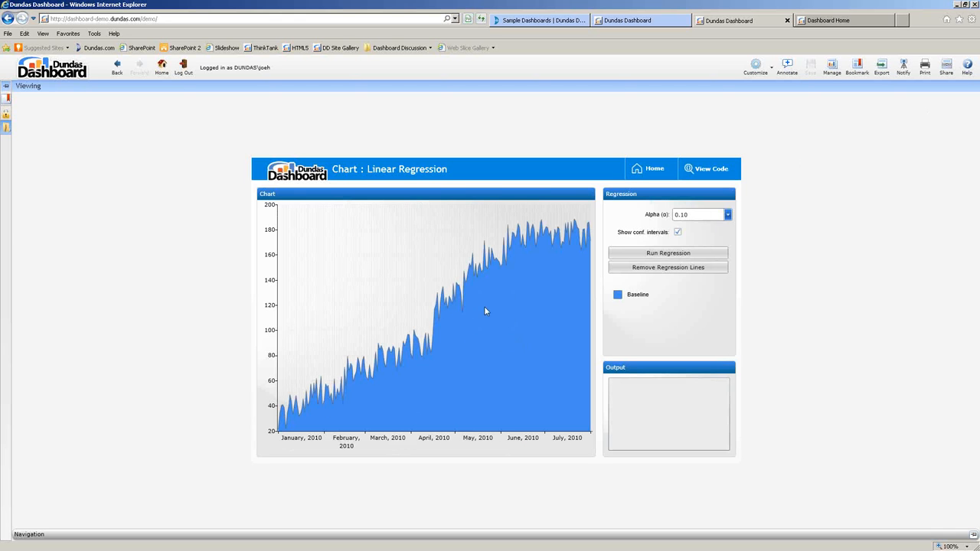
Run the regression on the chart with alpha set to 0.05.
{"action": "mouse_move", "coordinate": [514, 336]}
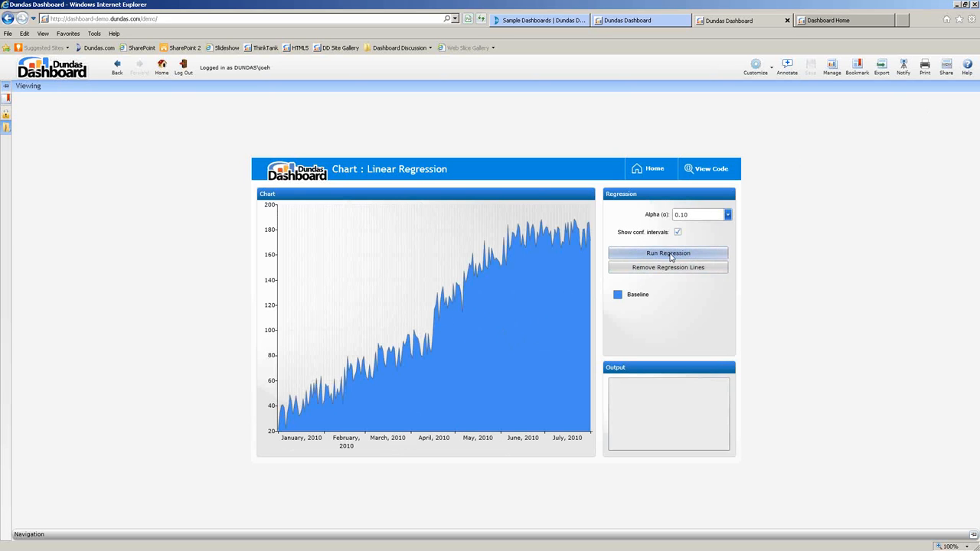
{"action": "left_click", "coordinate": [698, 215]}
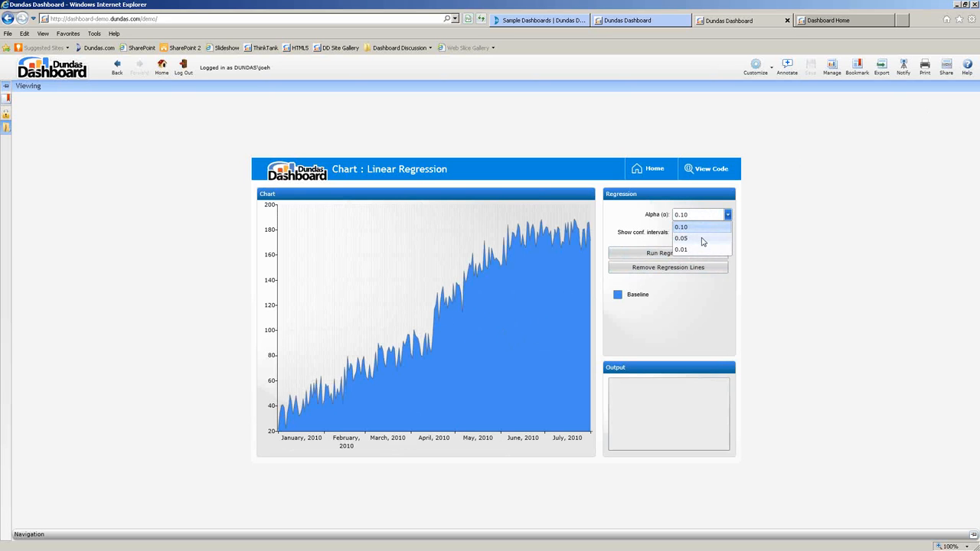
{"action": "left_click", "coordinate": [701, 239]}
{"action": "left_click", "coordinate": [668, 254]}
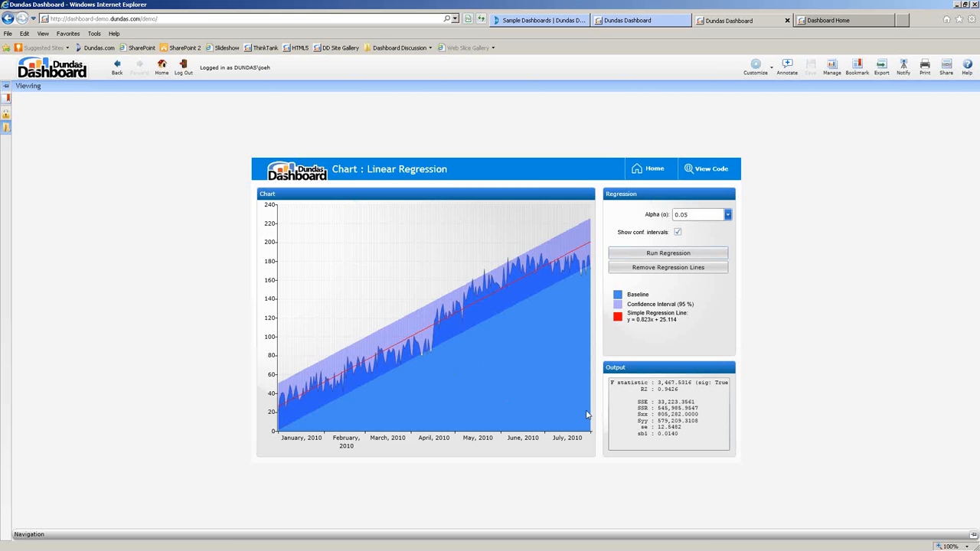
Remove the regression lines and go back to the samples home page.
{"action": "left_click", "coordinate": [668, 268]}
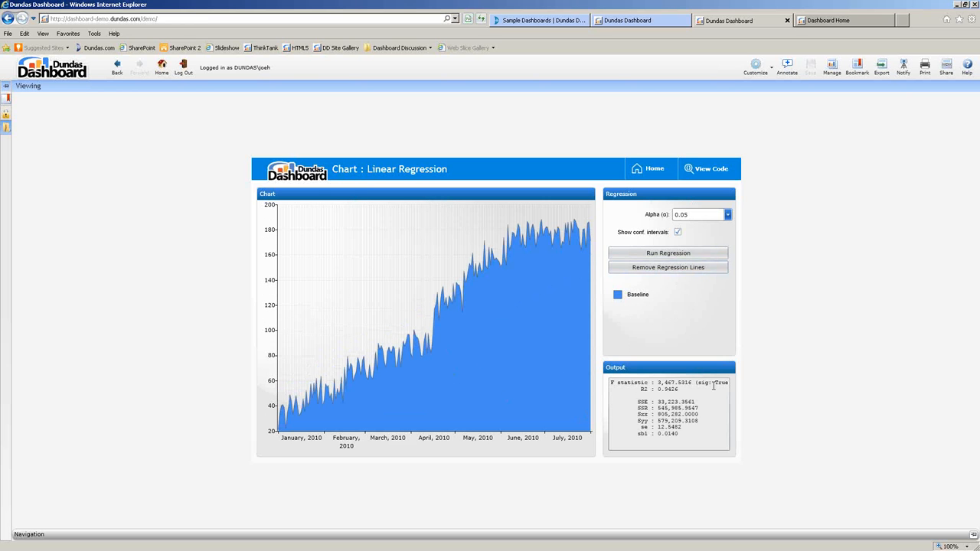
{"action": "mouse_move", "coordinate": [577, 314]}
{"action": "left_click", "coordinate": [652, 168]}
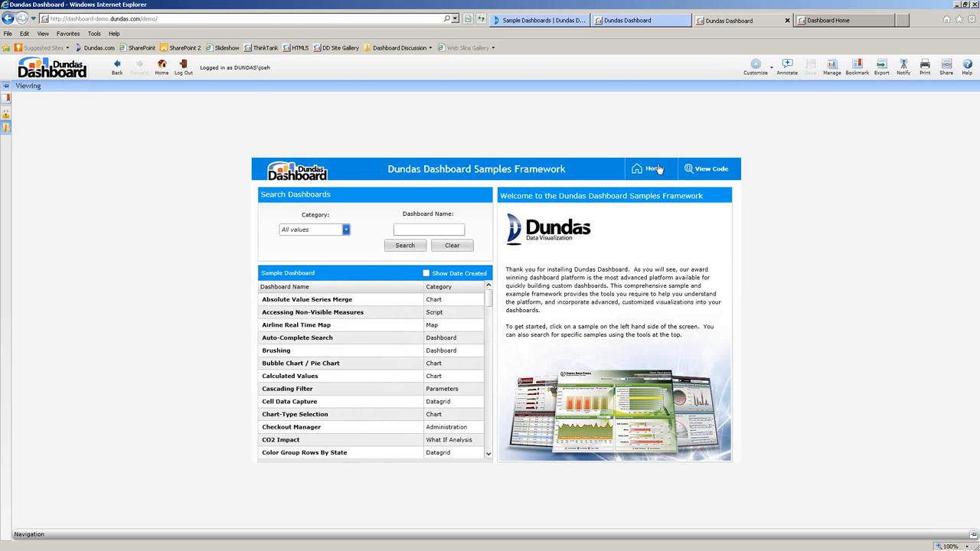
{"action": "left_click", "coordinate": [421, 228]}
{"action": "type", "text": "slide"}
{"action": "left_click", "coordinate": [405, 245]}
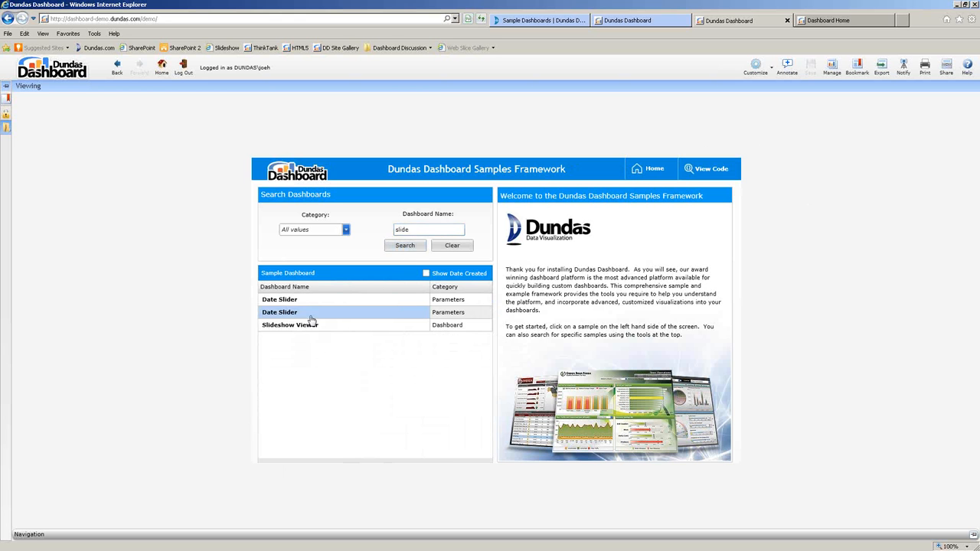
{"action": "left_click", "coordinate": [287, 326]}
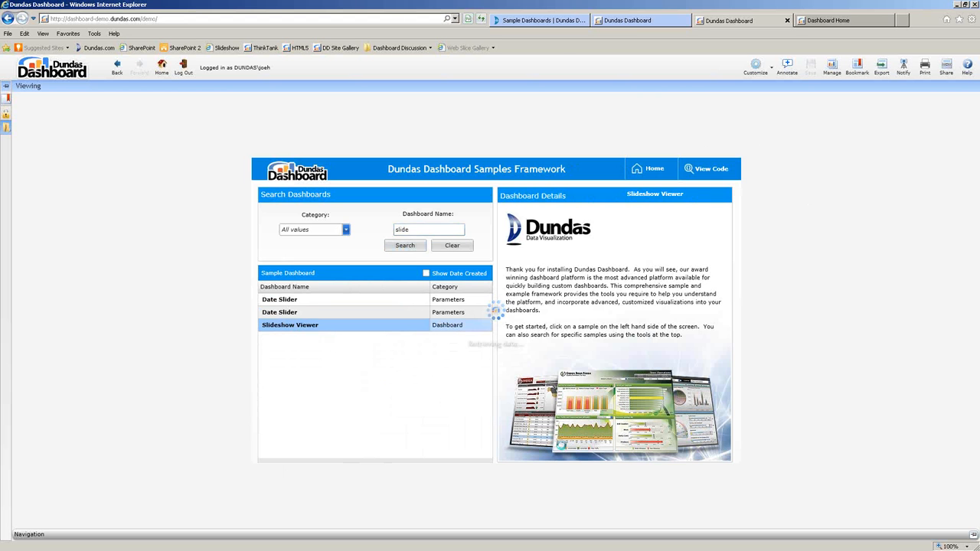
{"action": "left_click", "coordinate": [526, 438]}
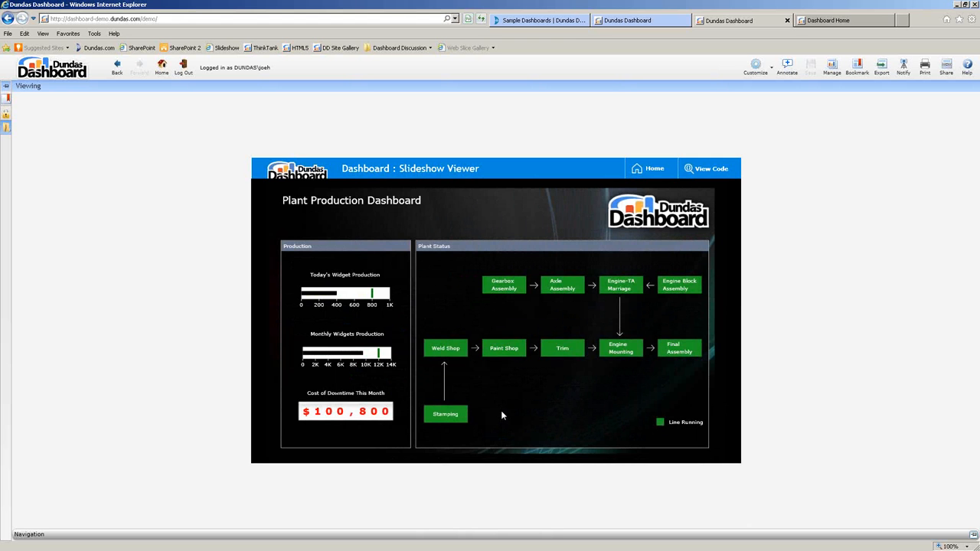
{"action": "left_click", "coordinate": [650, 170]}
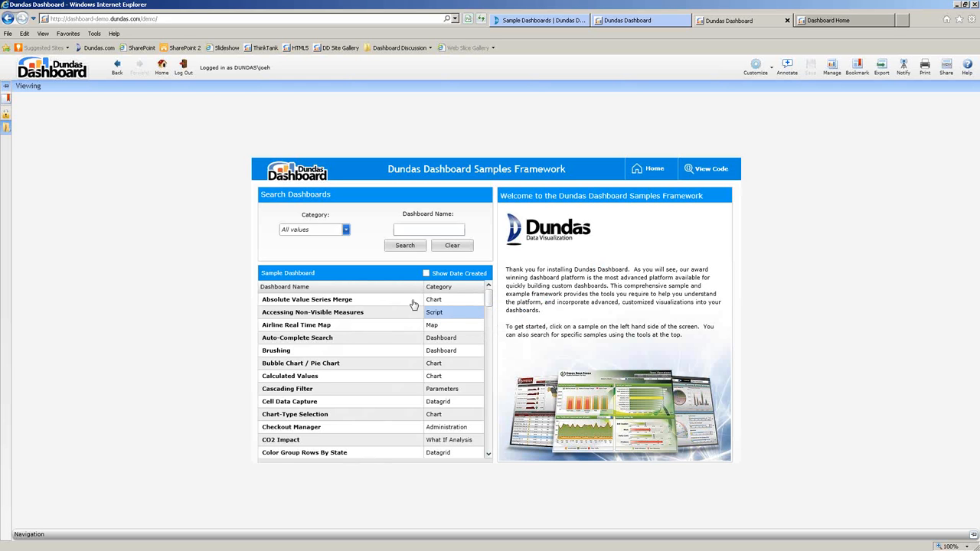
Open the CO2 Impact dashboard from the What If Analysis sample category.
{"action": "left_click", "coordinate": [314, 230]}
{"action": "left_click", "coordinate": [301, 478]}
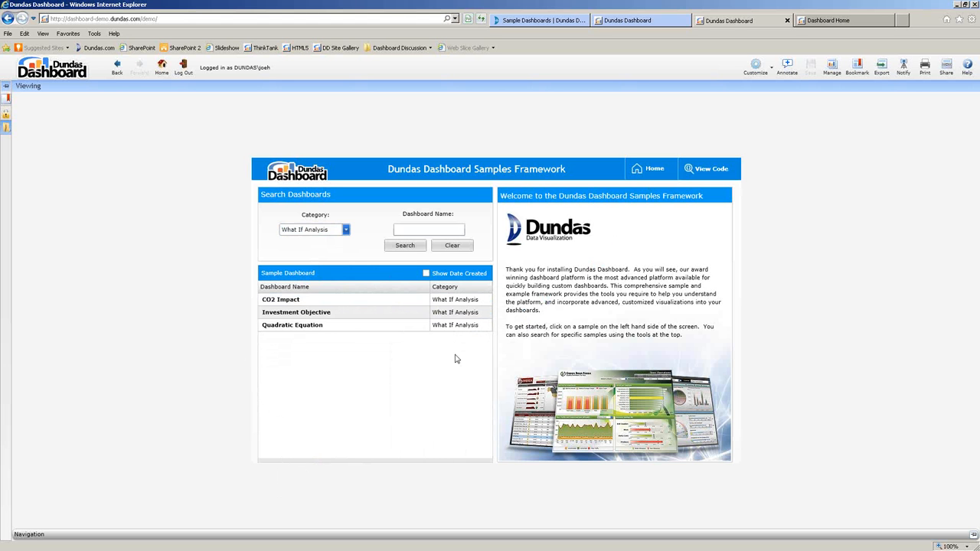
{"action": "left_click", "coordinate": [276, 303]}
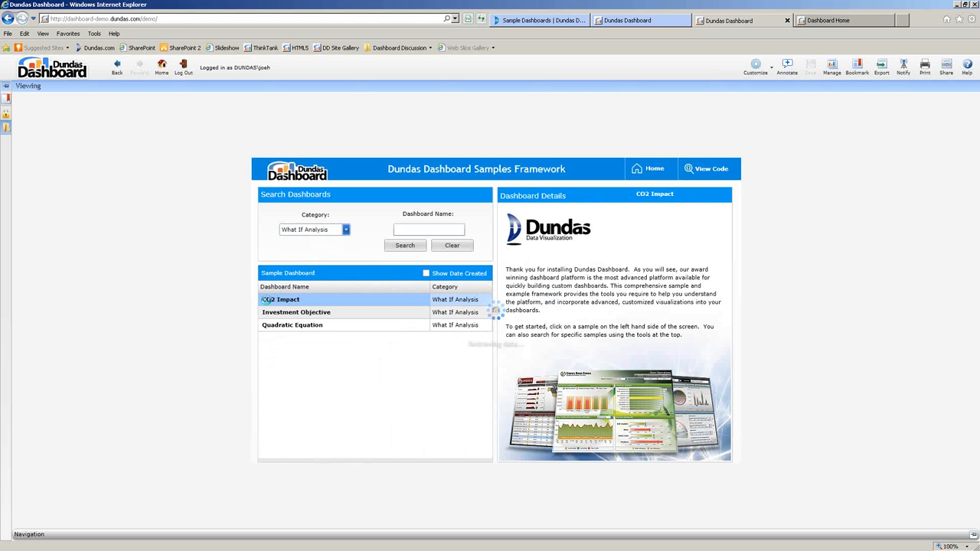
{"action": "left_click", "coordinate": [523, 442]}
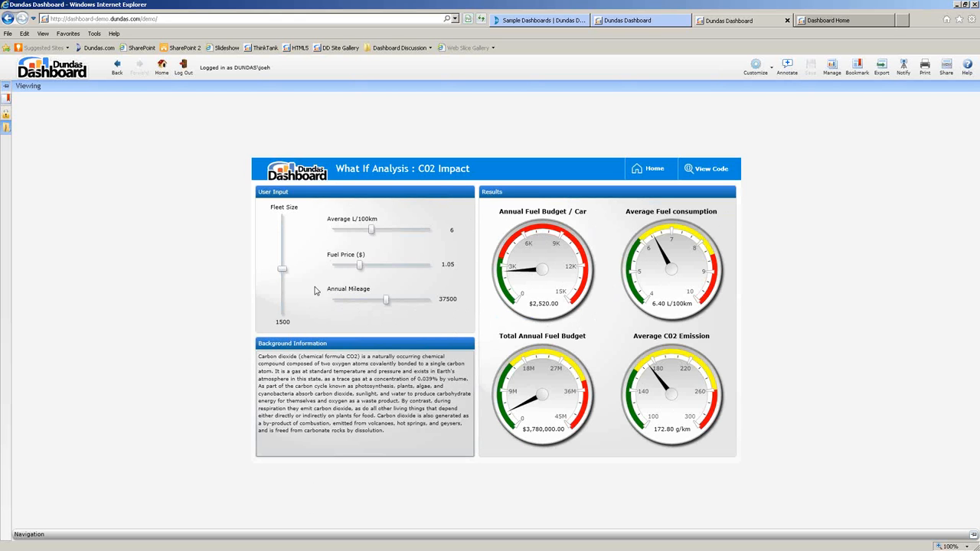
Set fleet size 1151, 7 L/100km, fuel price 2.13, mileage 33050, then return to the samples home.
{"action": "mouse_move", "coordinate": [283, 268]}
{"action": "left_mouse_down"}
{"action": "mouse_move", "coordinate": [286, 229]}
{"action": "mouse_move", "coordinate": [285, 299]}
{"action": "mouse_move", "coordinate": [291, 231]}
{"action": "mouse_move", "coordinate": [291, 284]}
{"action": "left_mouse_up"}
{"action": "left_click_drag", "start_coordinate": [370, 231], "coordinate": [412, 267]}
{"action": "mouse_move", "coordinate": [388, 299]}
{"action": "left_mouse_down"}
{"action": "mouse_move", "coordinate": [422, 300]}
{"action": "mouse_move", "coordinate": [380, 304]}
{"action": "left_mouse_up"}
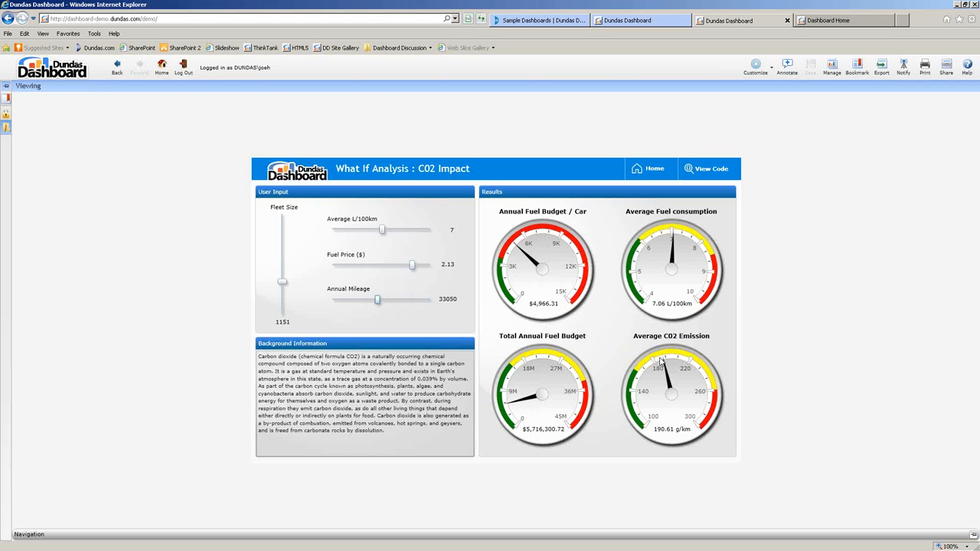
{"action": "left_click", "coordinate": [649, 168]}
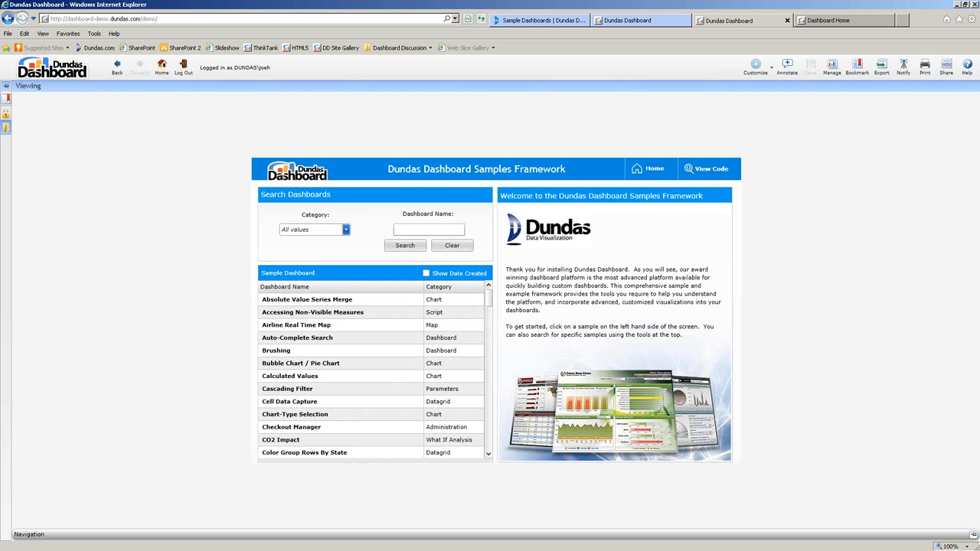
Switch to the PowerPoint slide show showing the Agenda slide.
{"action": "key", "text": "alt+Tab"}
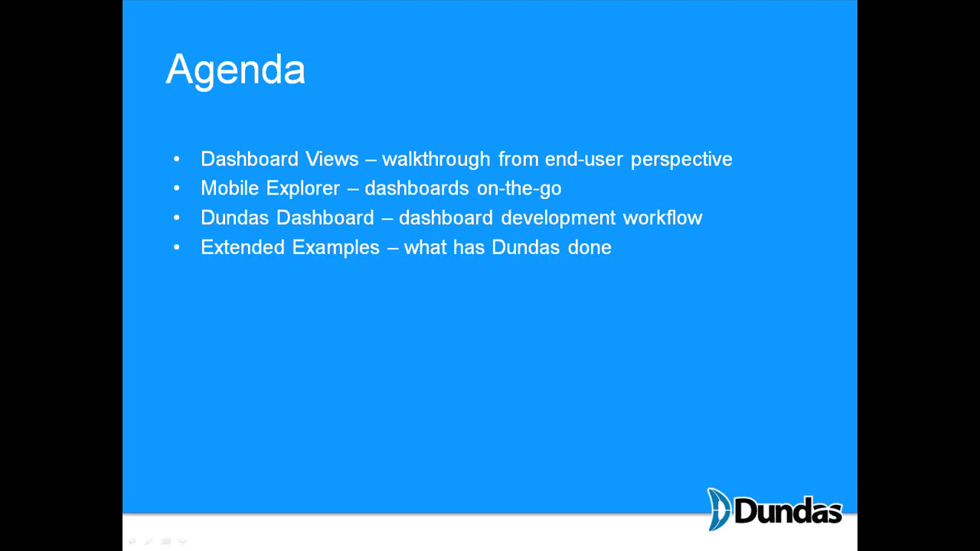